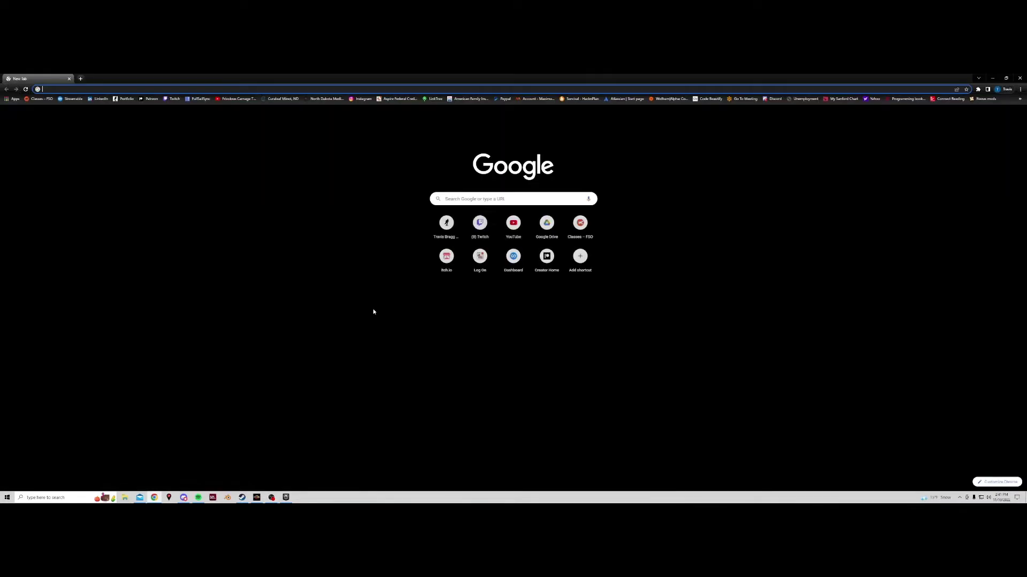
Step: Search Google for "epic games launcher" and open the launcher's official download page
click(444, 200)
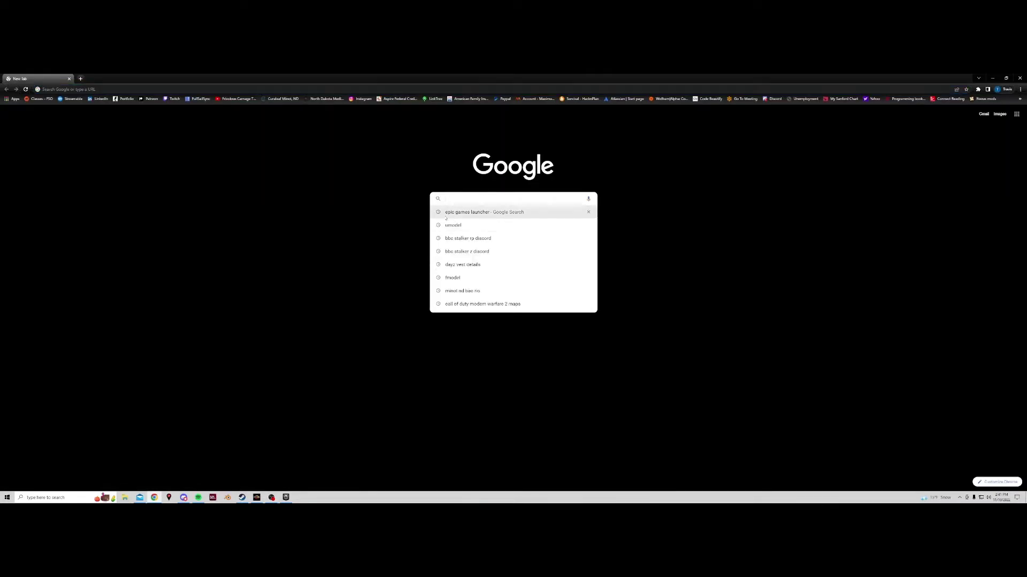
click(465, 213)
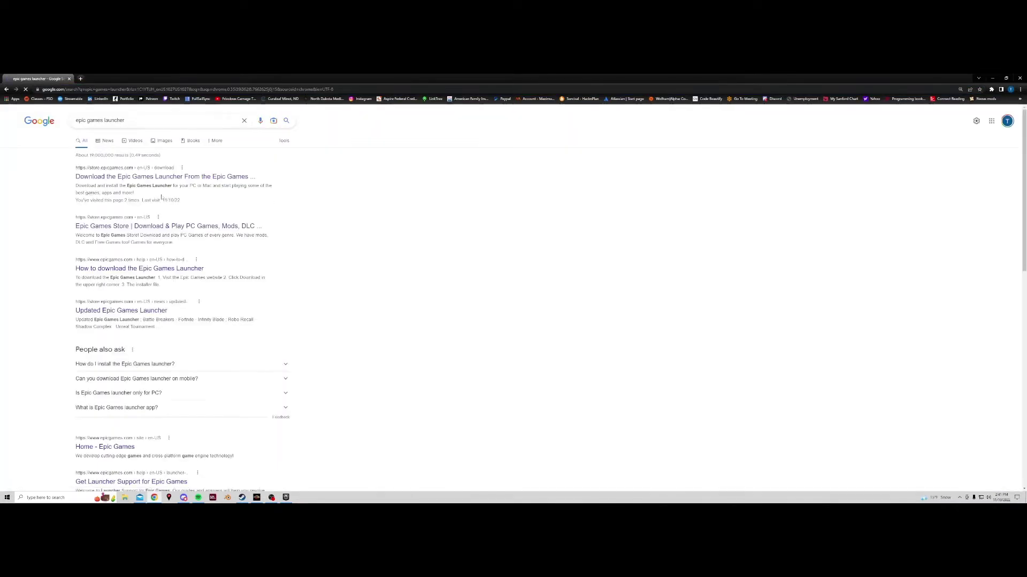
click(113, 177)
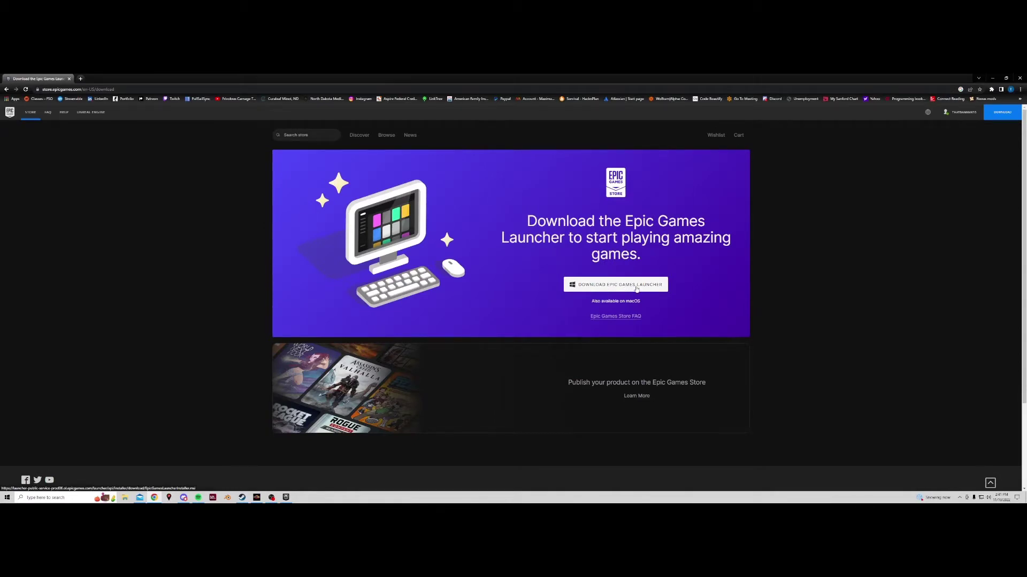
Step: Switch to the Epic Games Launcher and look through its store page down to the Free Games section
click(69, 78)
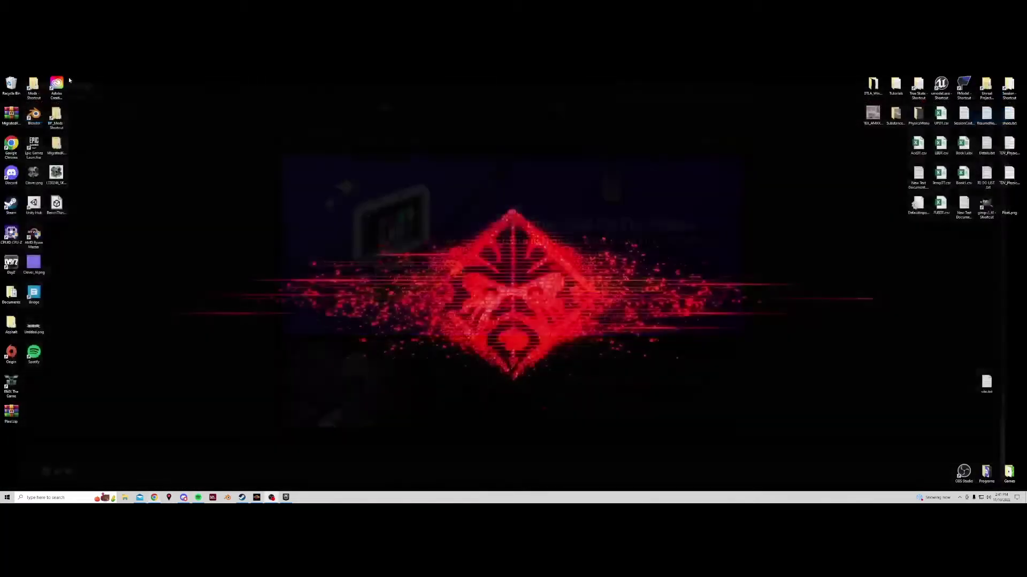
click(286, 498)
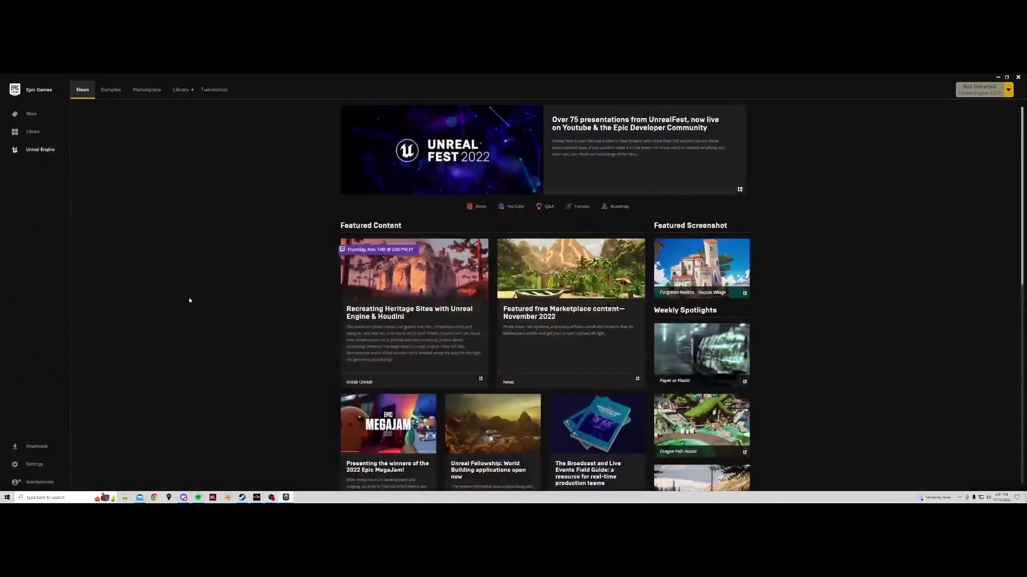
click(31, 114)
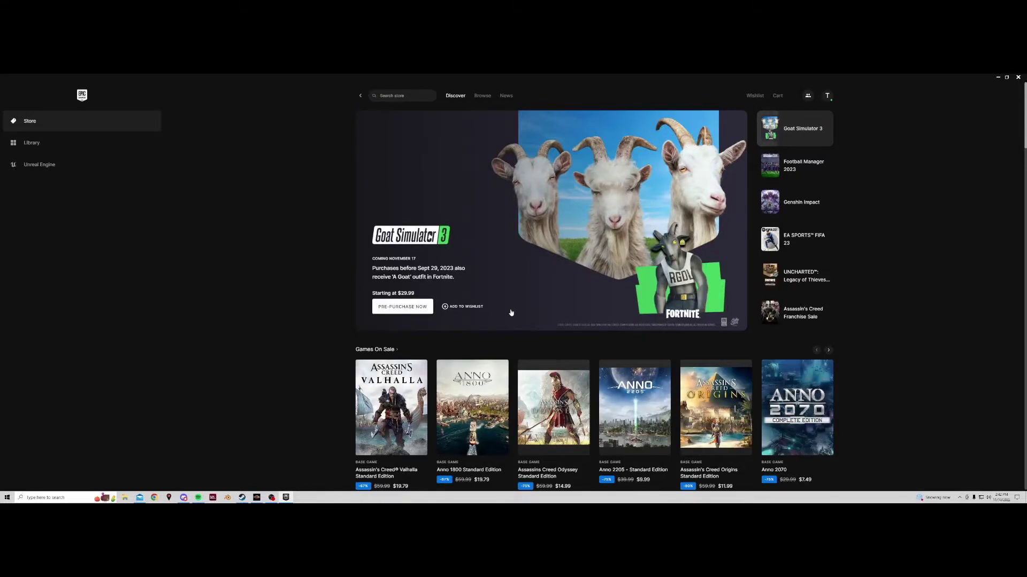
scroll(511, 312, down, 4)
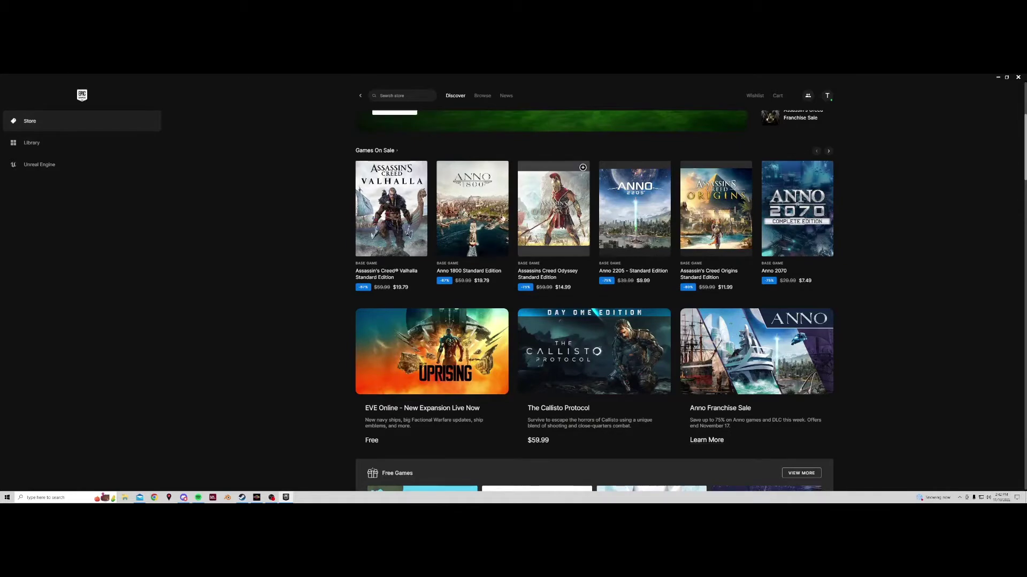
scroll(774, 304, down, 5)
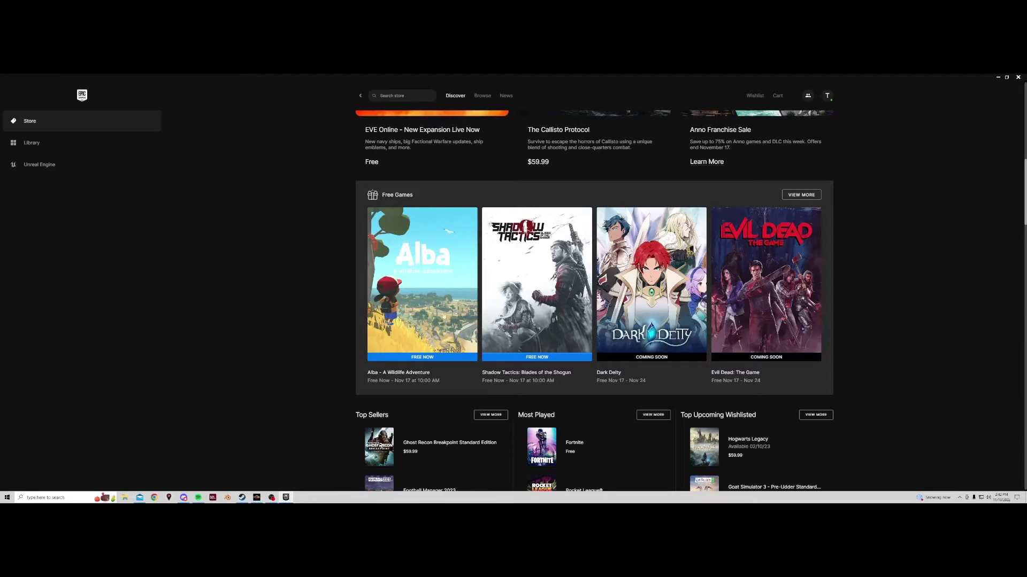
scroll(443, 316, down, 1)
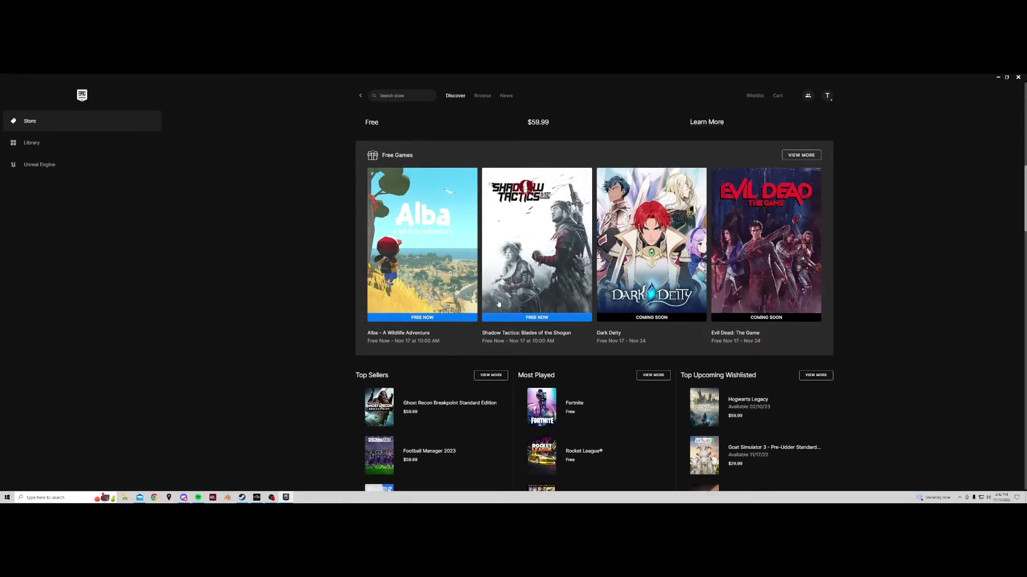
scroll(355, 241, up, 6)
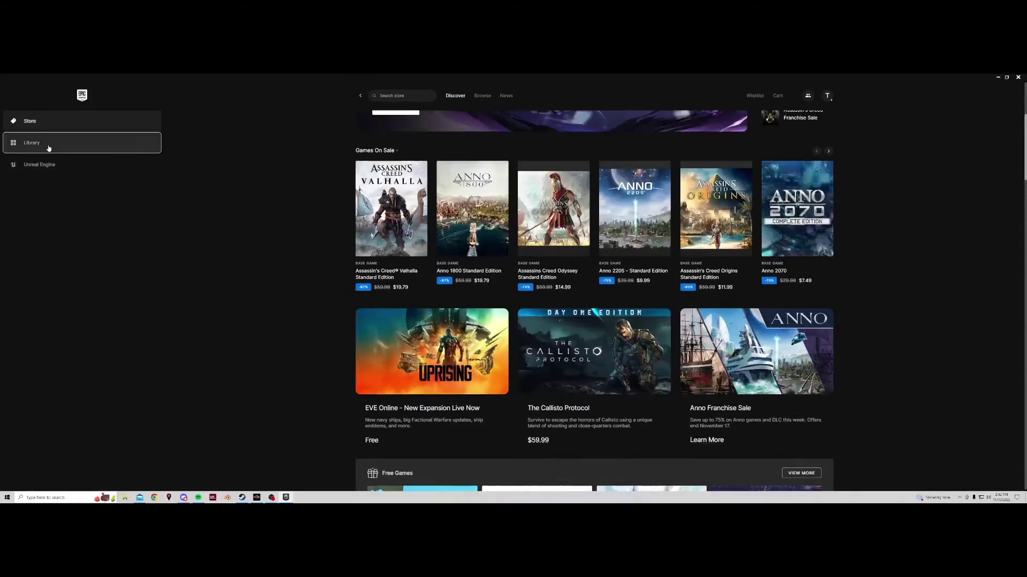
Step: Open the launcher's game library and filter it to installed items only
click(49, 144)
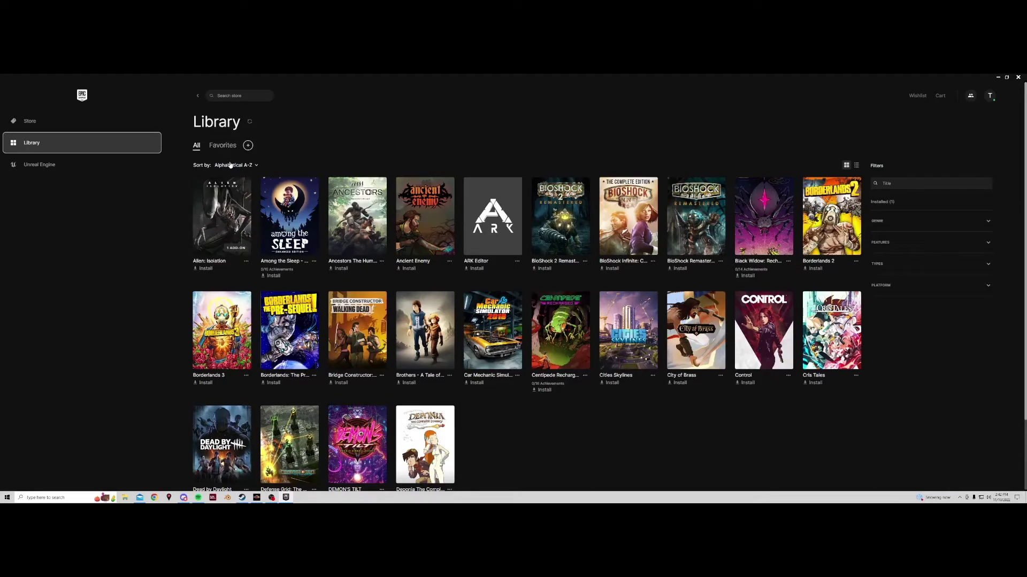
click(883, 202)
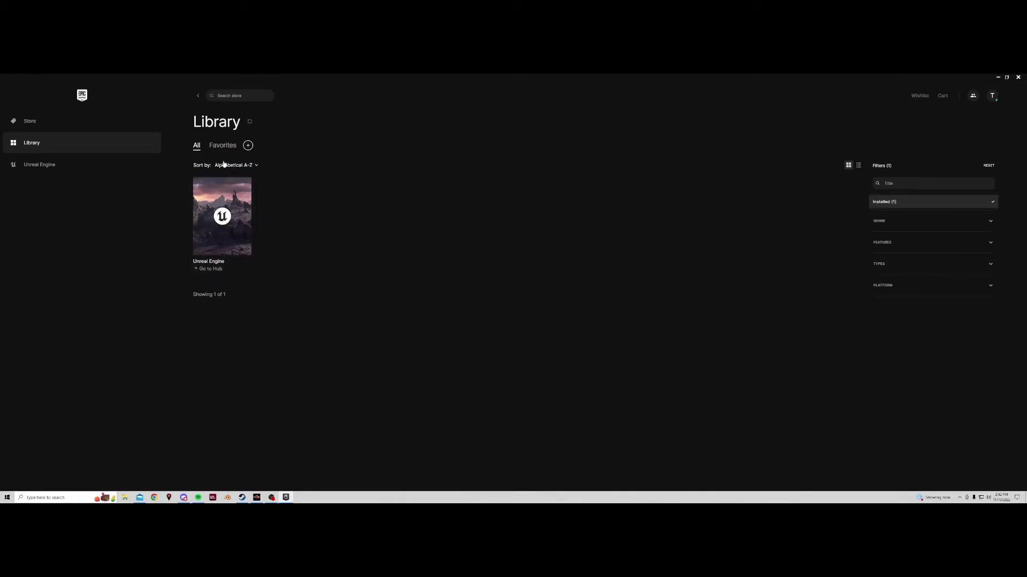
Step: Open the Unreal Engine Marketplace and look through its monthly free products, special discounts and new releases
click(32, 167)
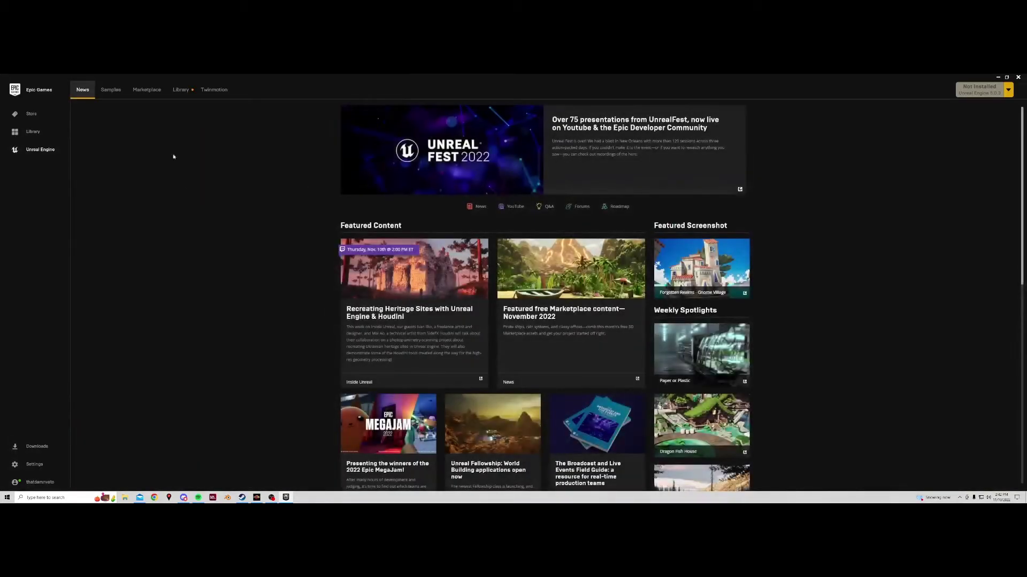
click(149, 95)
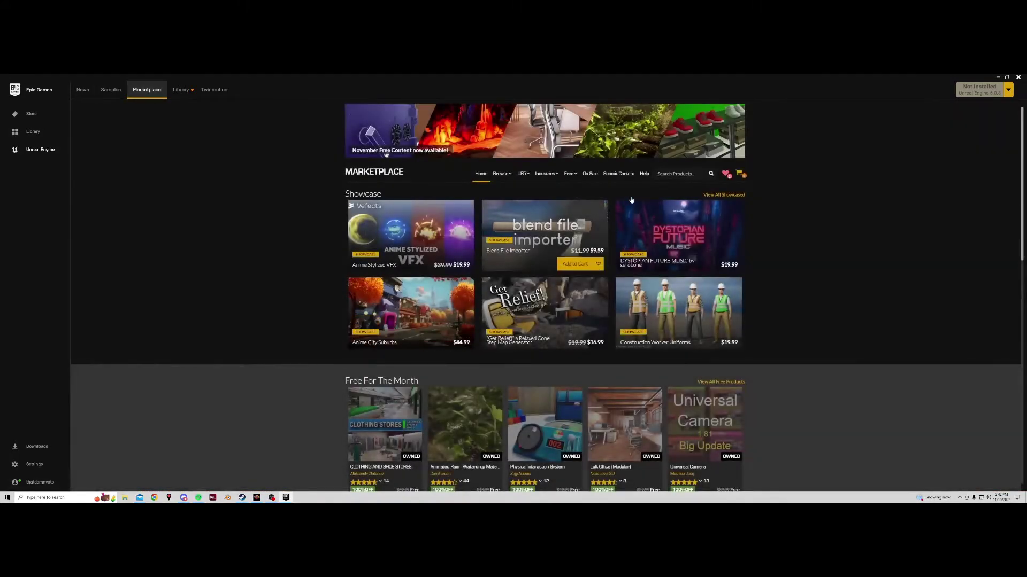
mouse_move(572, 177)
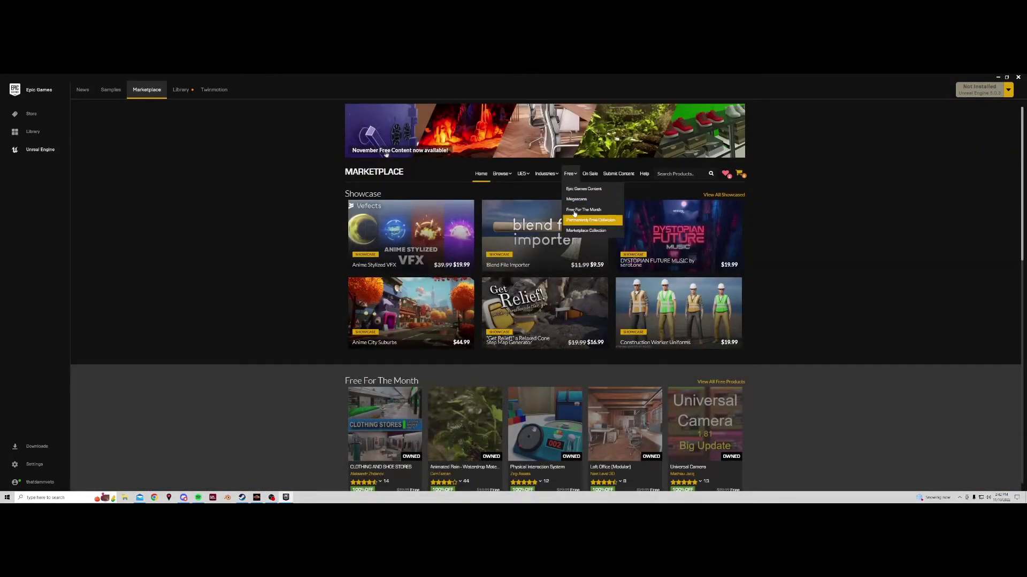
scroll(823, 375, down, 5)
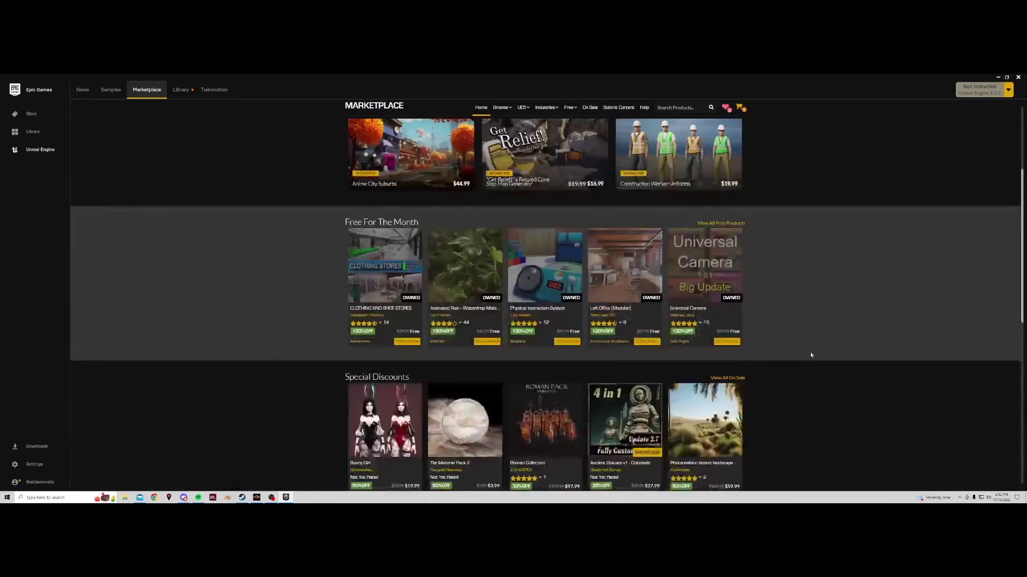
scroll(804, 348, down, 3)
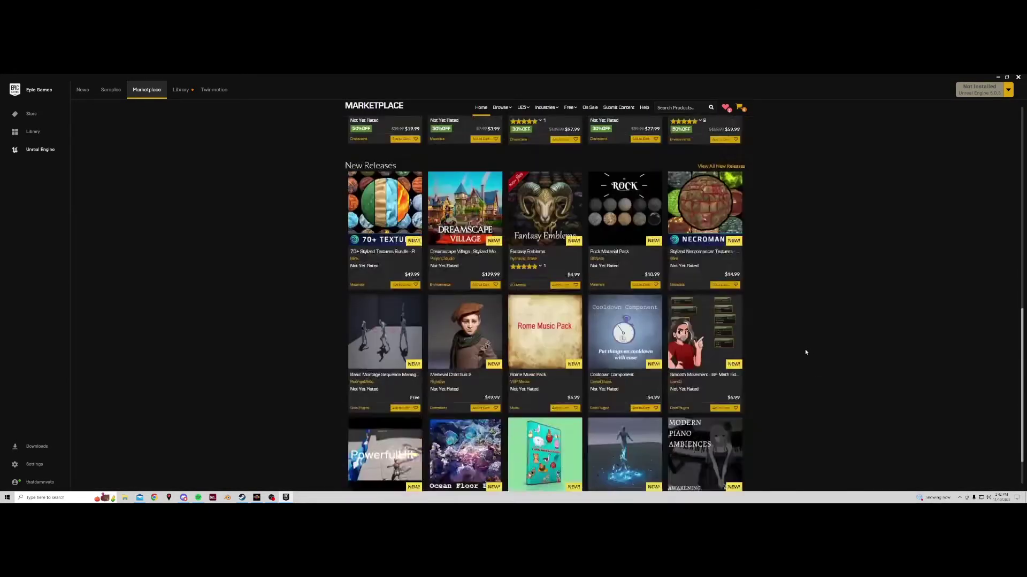
scroll(804, 349, up, 1)
scroll(806, 351, down, 2)
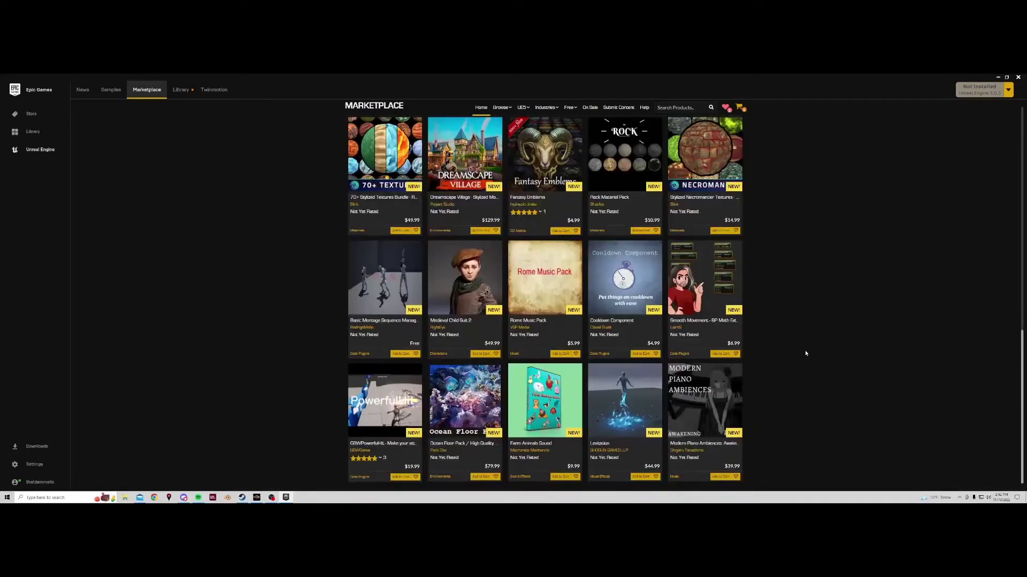
scroll(790, 373, up, 1)
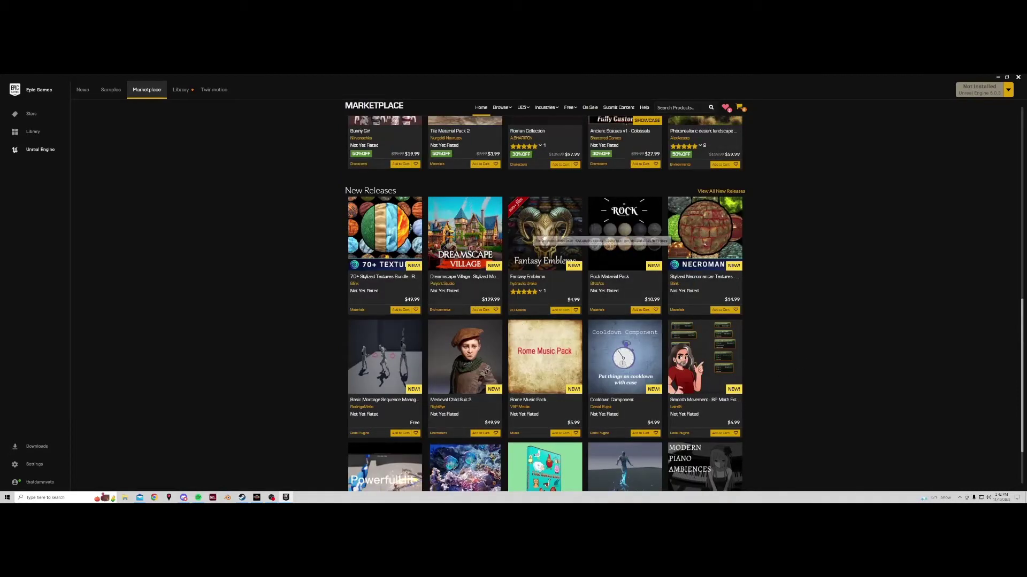
scroll(502, 246, up, 3)
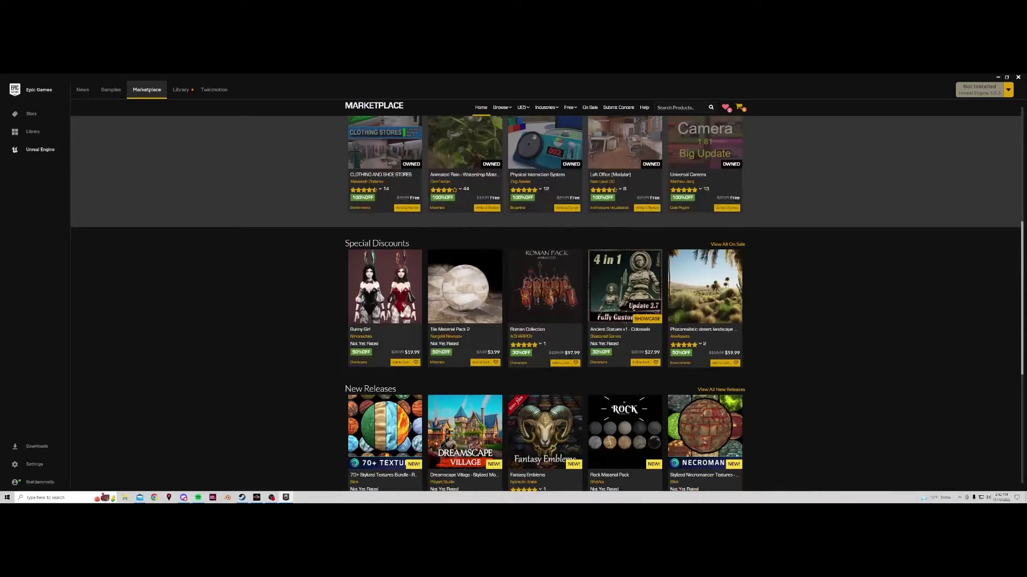
Step: Browse the marketplace's Free For The Month products and the free Megascans collection
scroll(624, 241, up, 5)
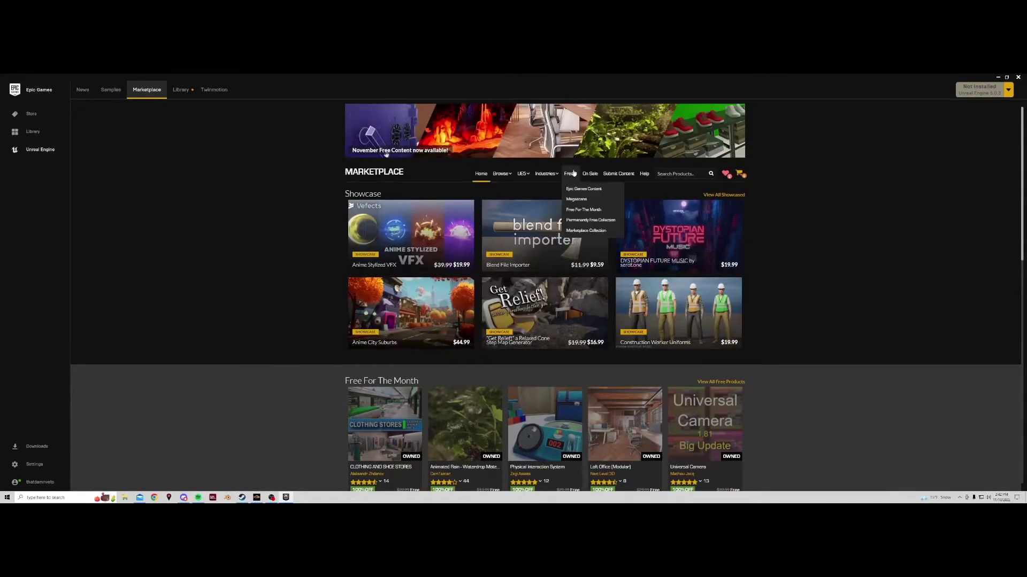
click(587, 212)
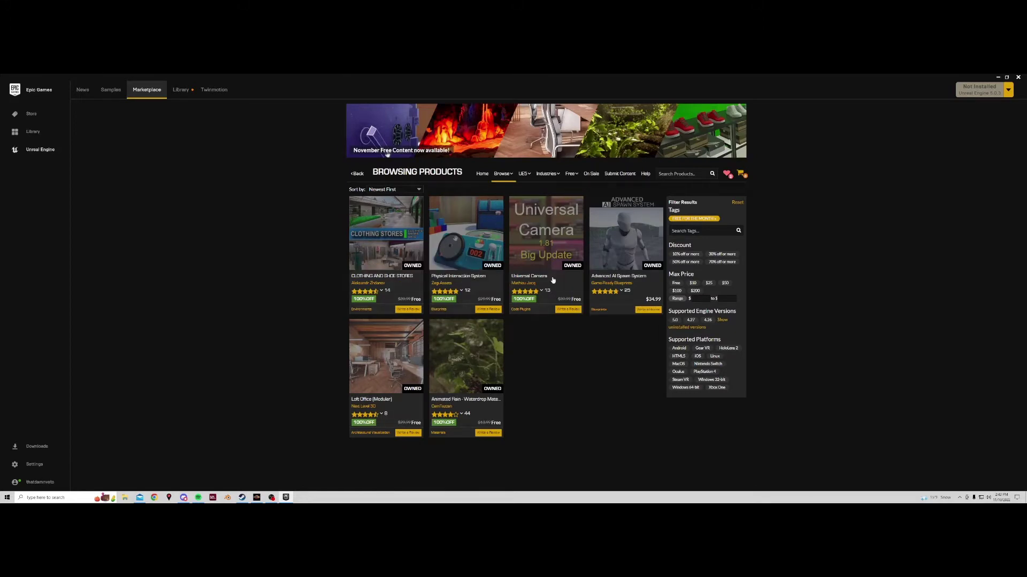
mouse_move(571, 174)
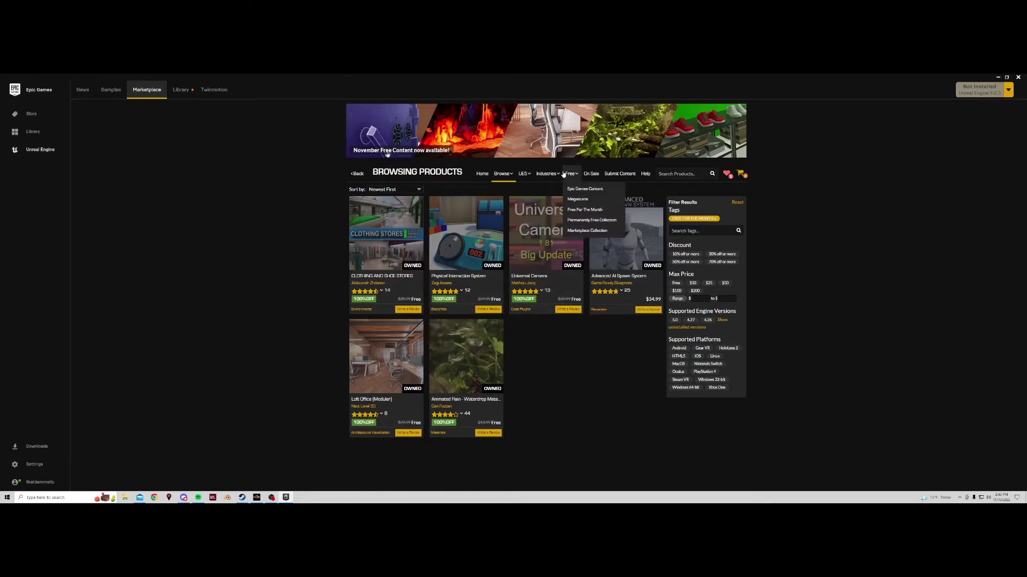
click(582, 203)
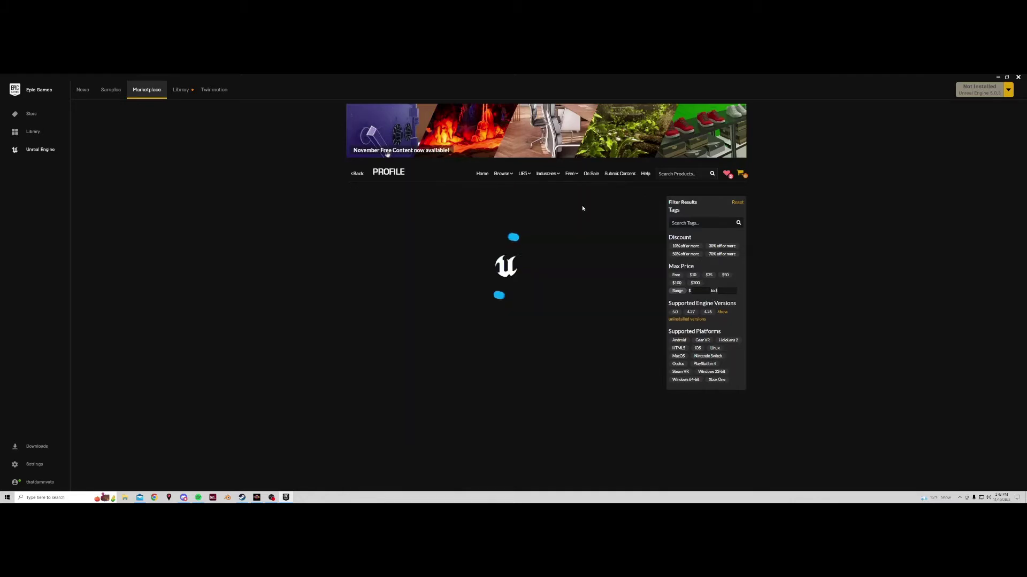
scroll(608, 375, down, 2)
scroll(608, 375, down, 5)
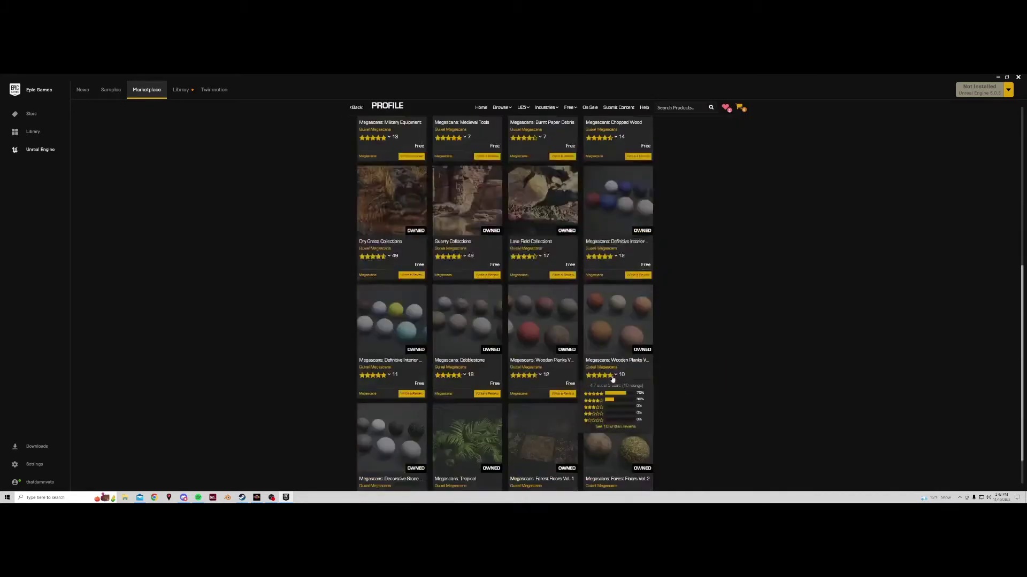
scroll(607, 375, up, 7)
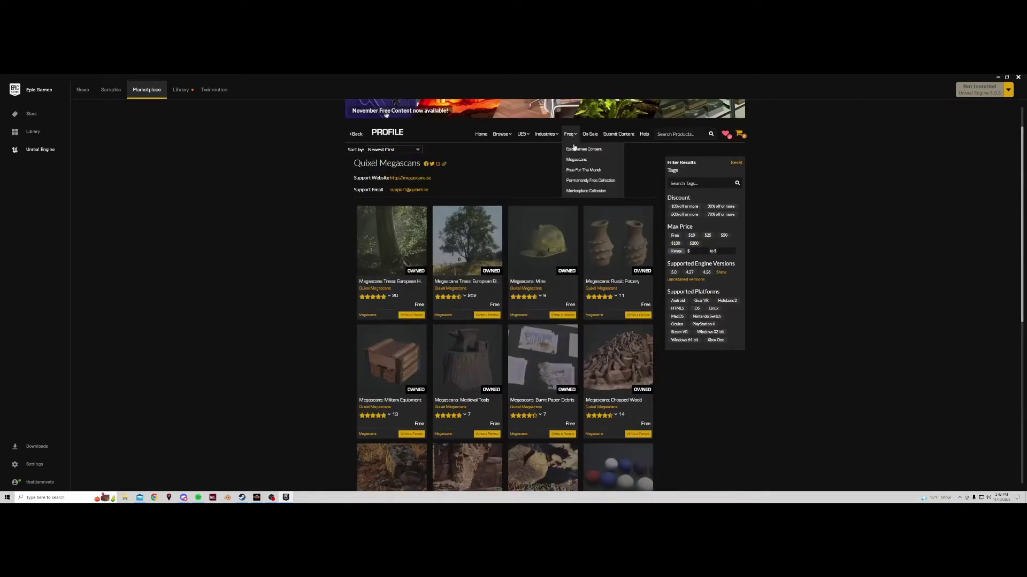
Step: Browse the marketplace's free Epic Games Content listing
click(582, 150)
scroll(535, 299, down, 5)
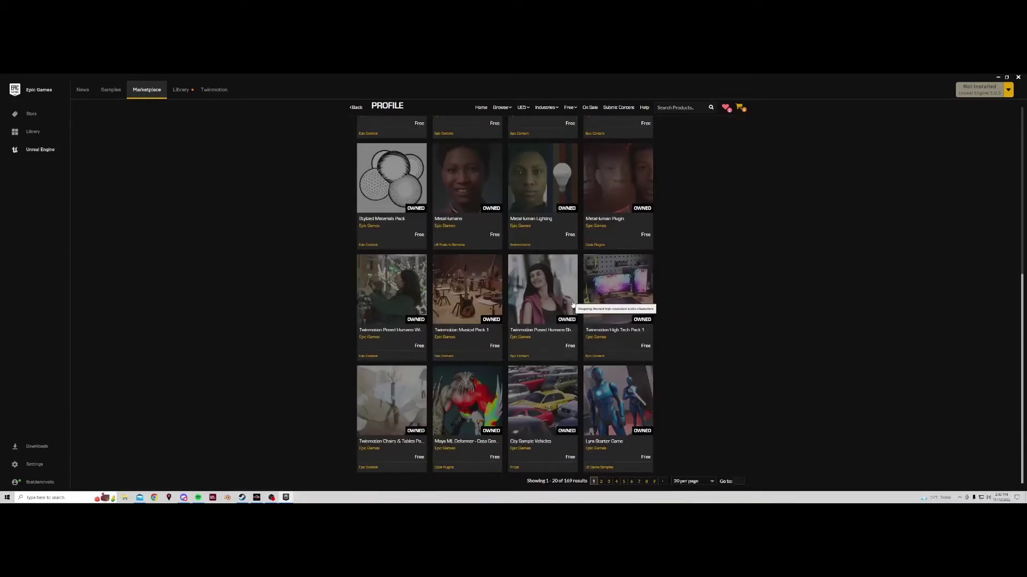
scroll(559, 299, up, 6)
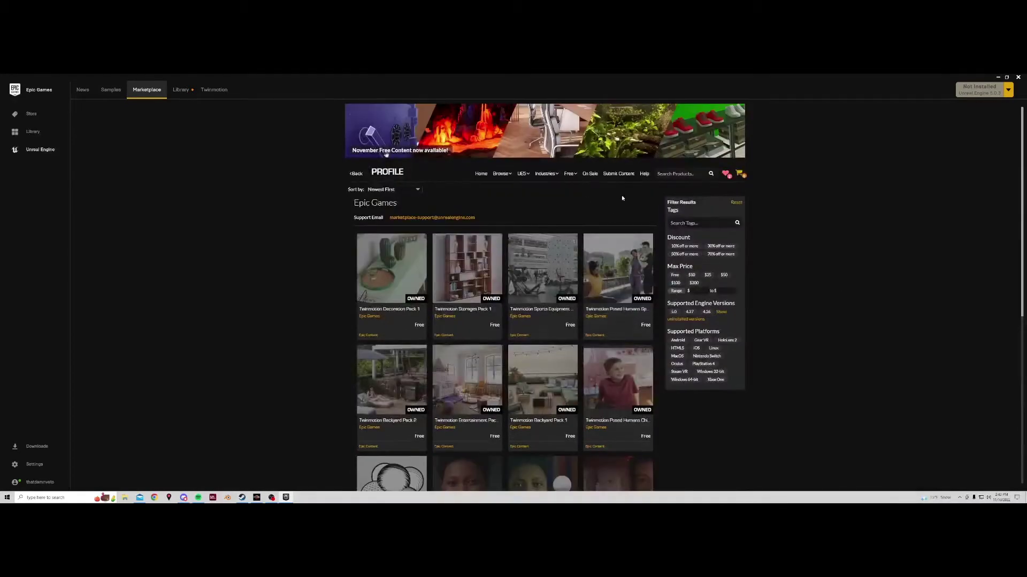
Step: Open the Unreal Engine library and look through the projects and the vault down to its last items
click(181, 91)
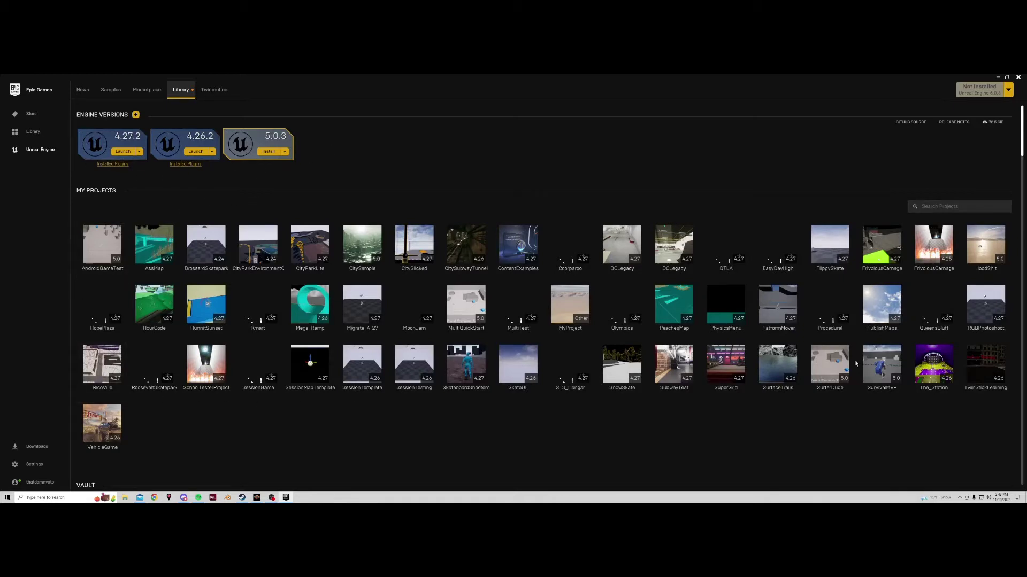
scroll(224, 321, down, 3)
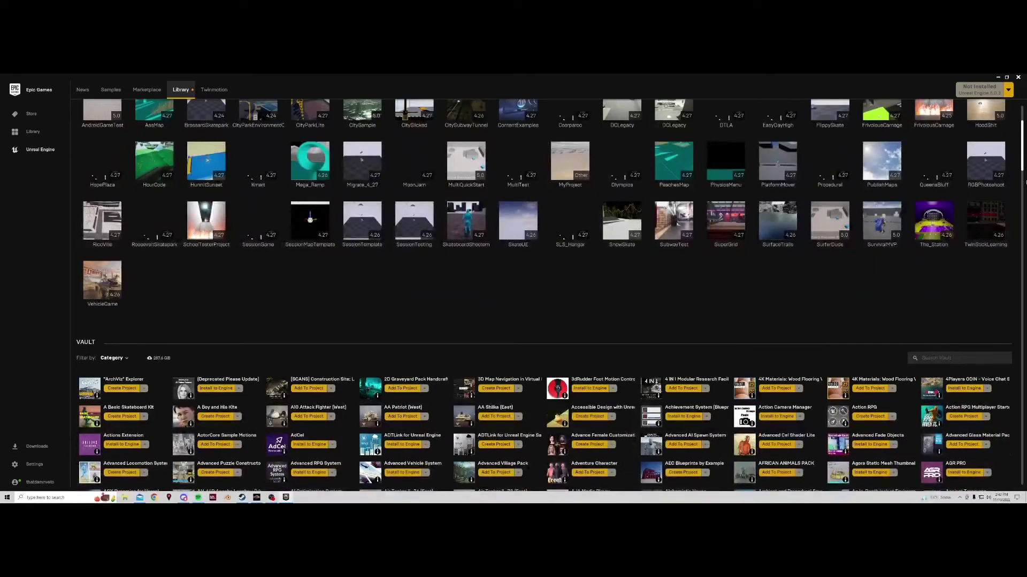
drag(1022, 155, 1021, 388)
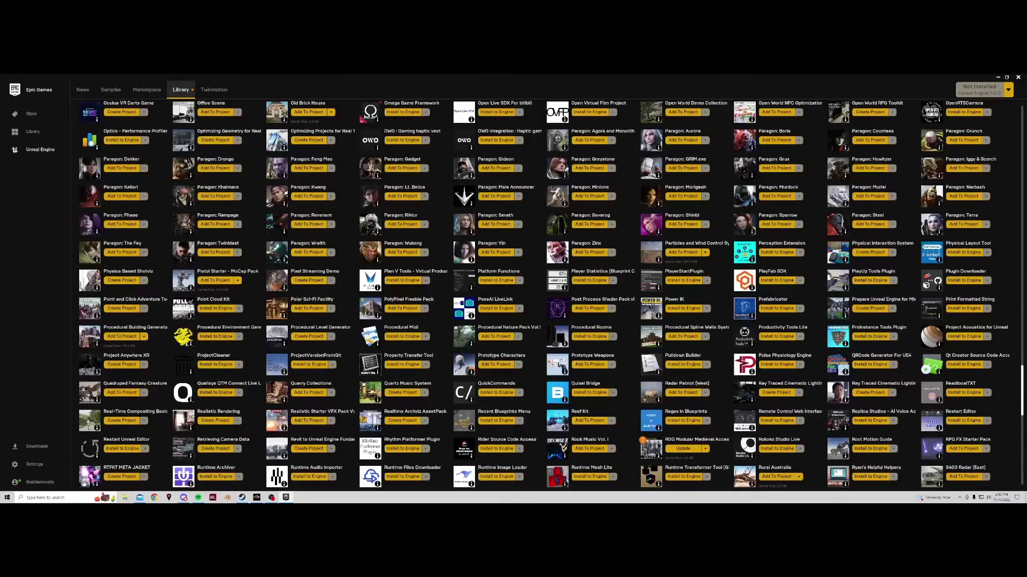
drag(1017, 388, 1019, 481)
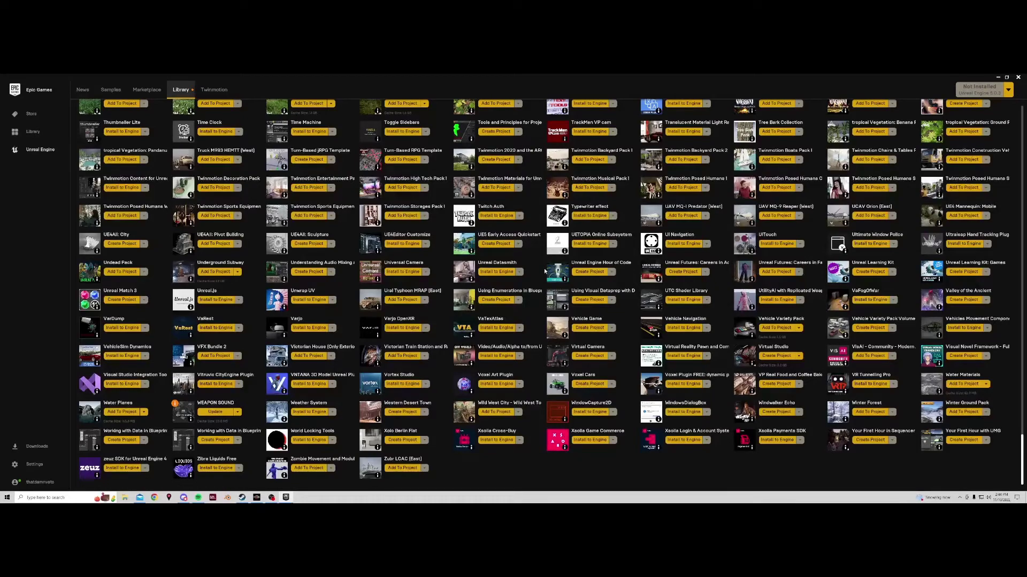
Step: Add an extra engine version slot, look through the versions it offers, and remove the slot
scroll(913, 363, up, 15)
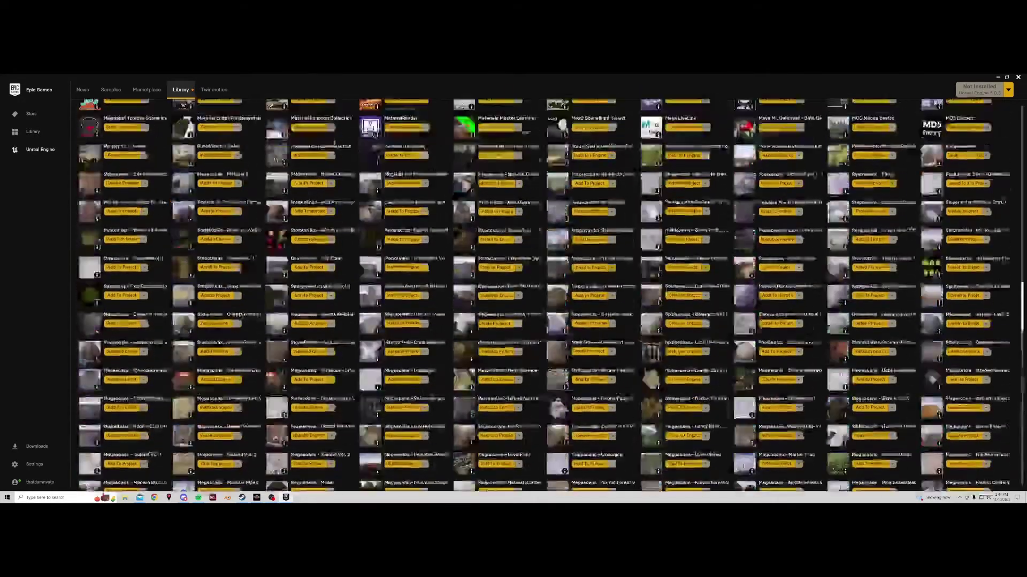
scroll(551, 294, up, 15)
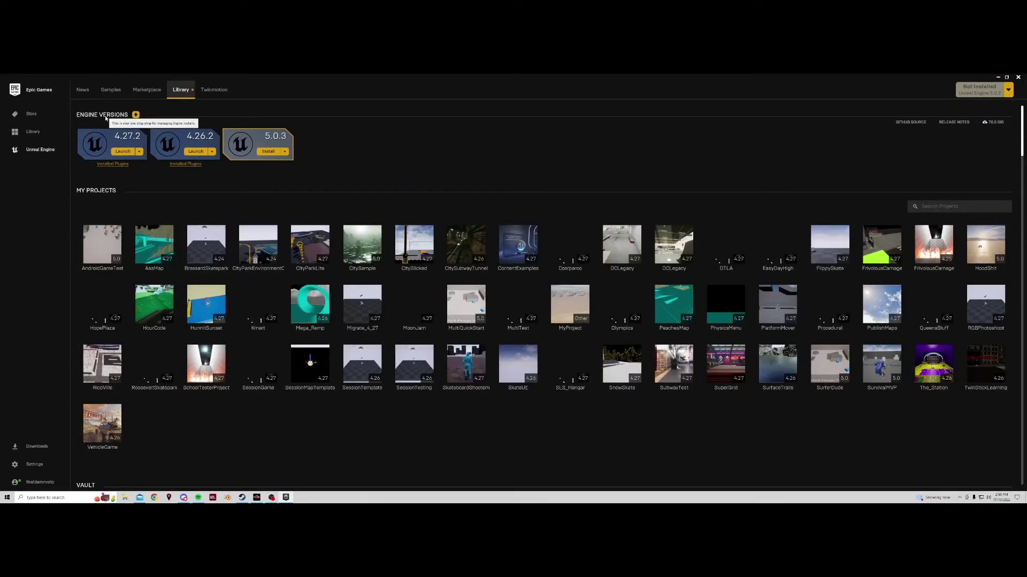
click(136, 115)
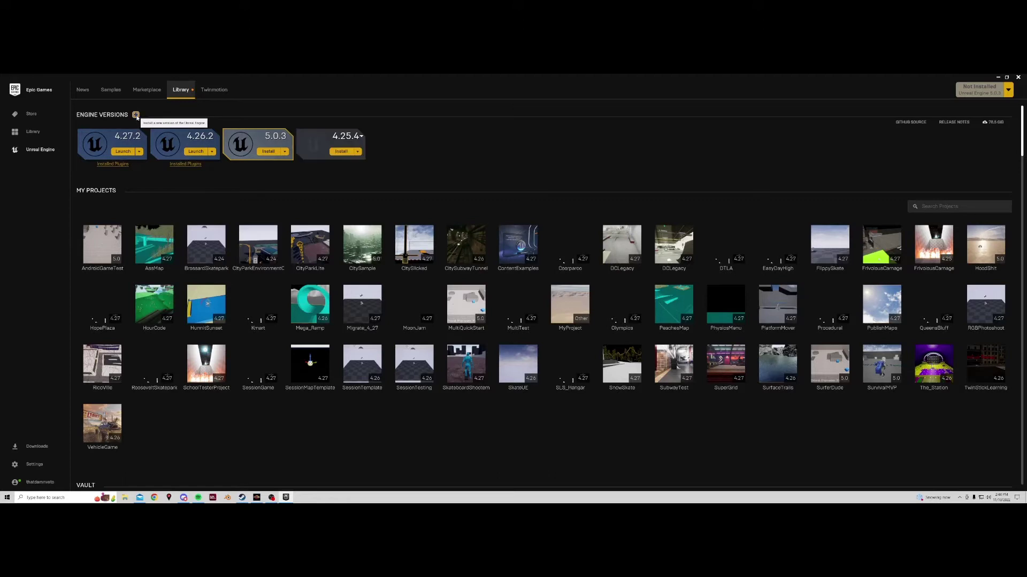
click(353, 137)
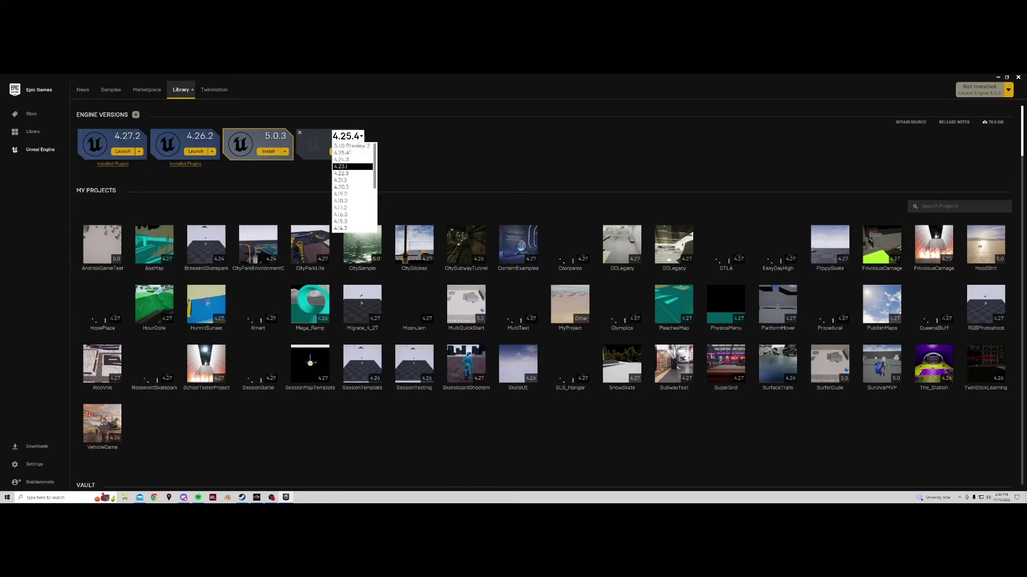
click(423, 133)
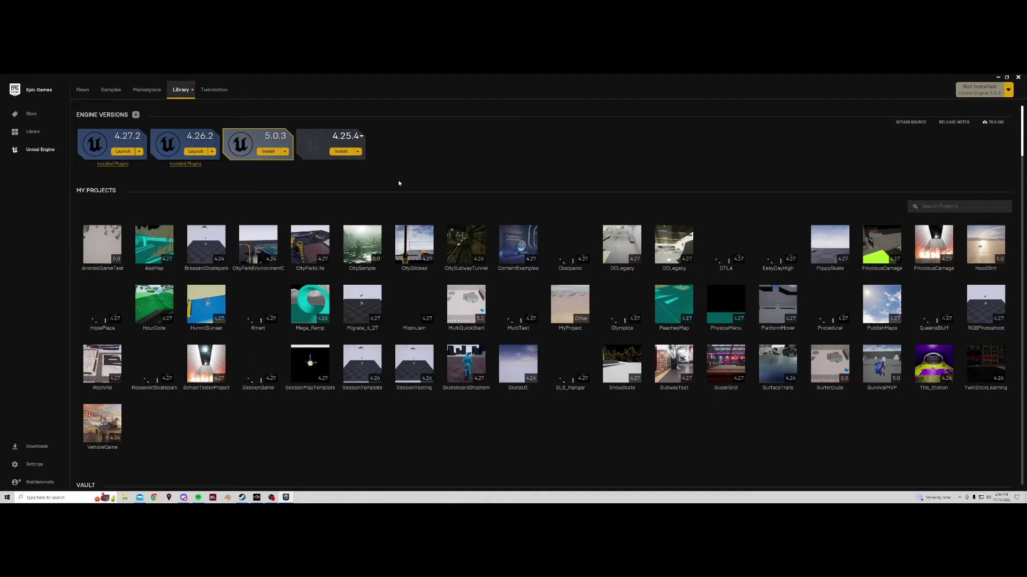
click(299, 132)
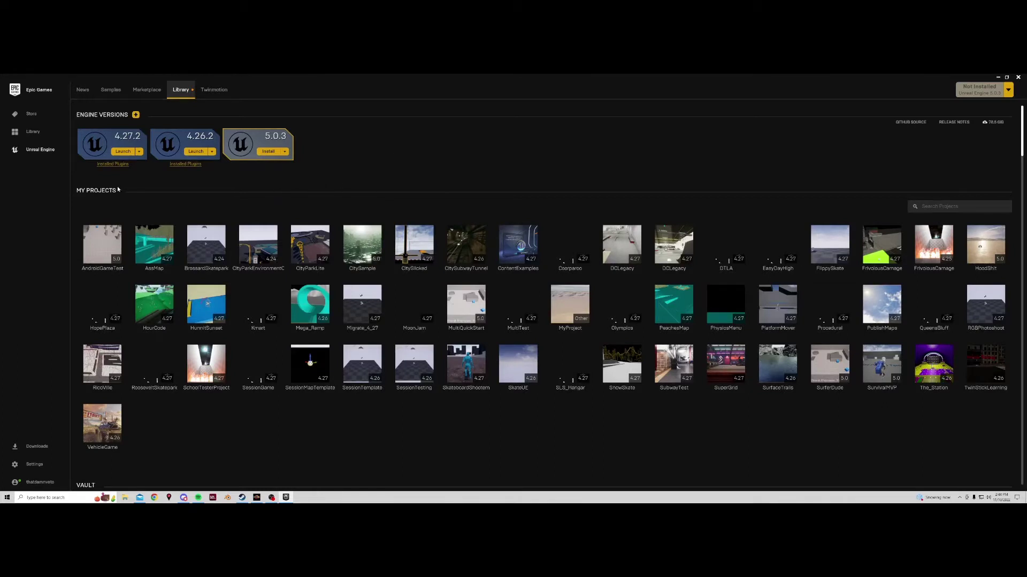
Step: Launch Unreal Engine 4.27.2 and look through the recent projects and new project categories
click(122, 152)
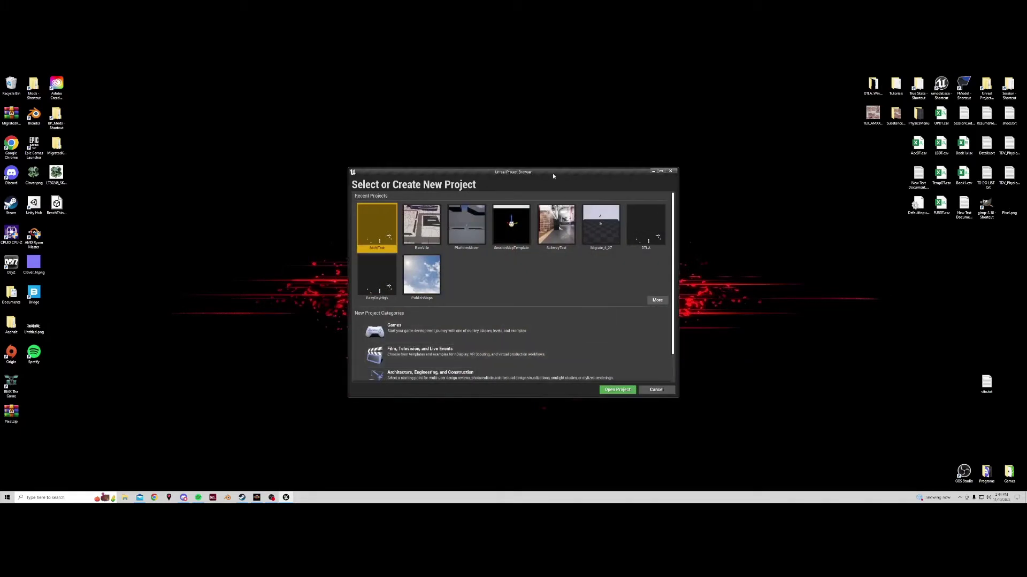
drag(553, 176, 504, 183)
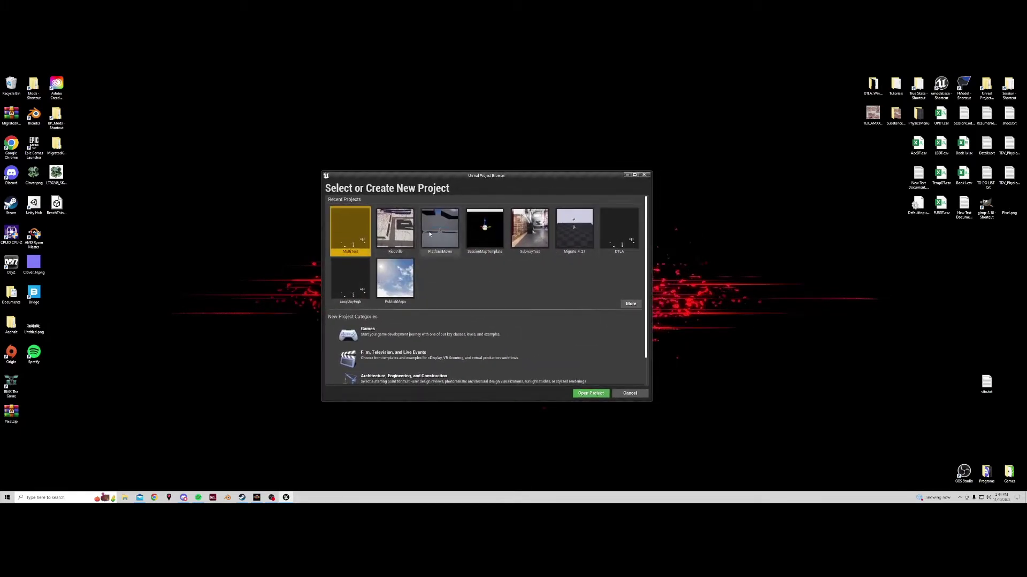
scroll(397, 330, down, 1)
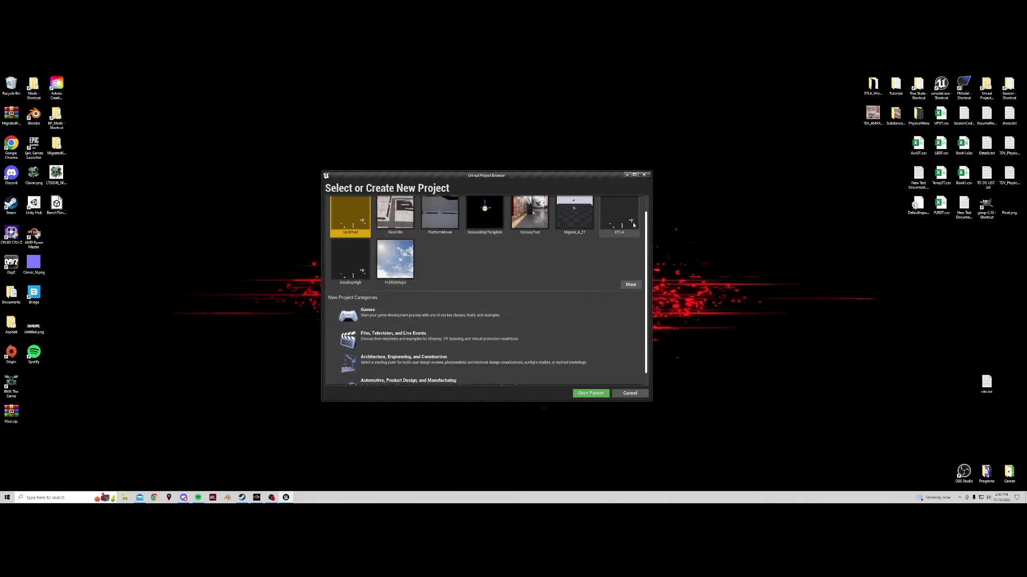
scroll(381, 243, up, 1)
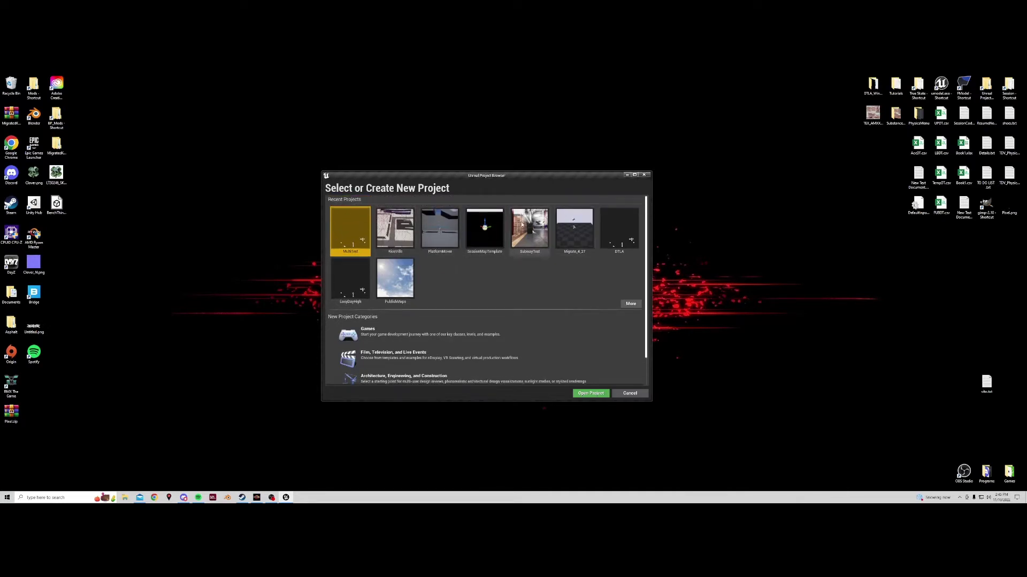
scroll(435, 250, down, 2)
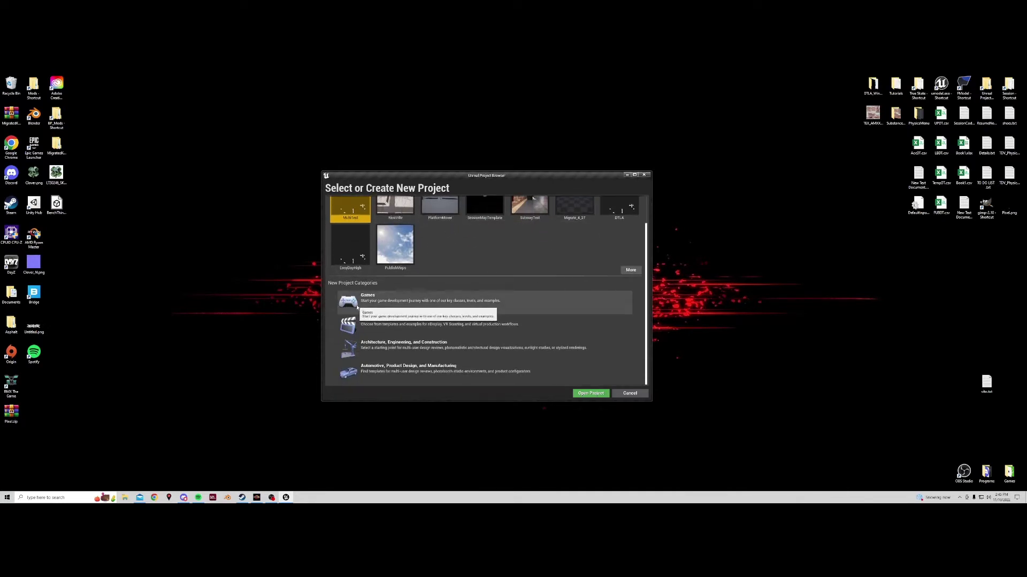
Step: Start a new Games project based on the Third Person template
click(386, 303)
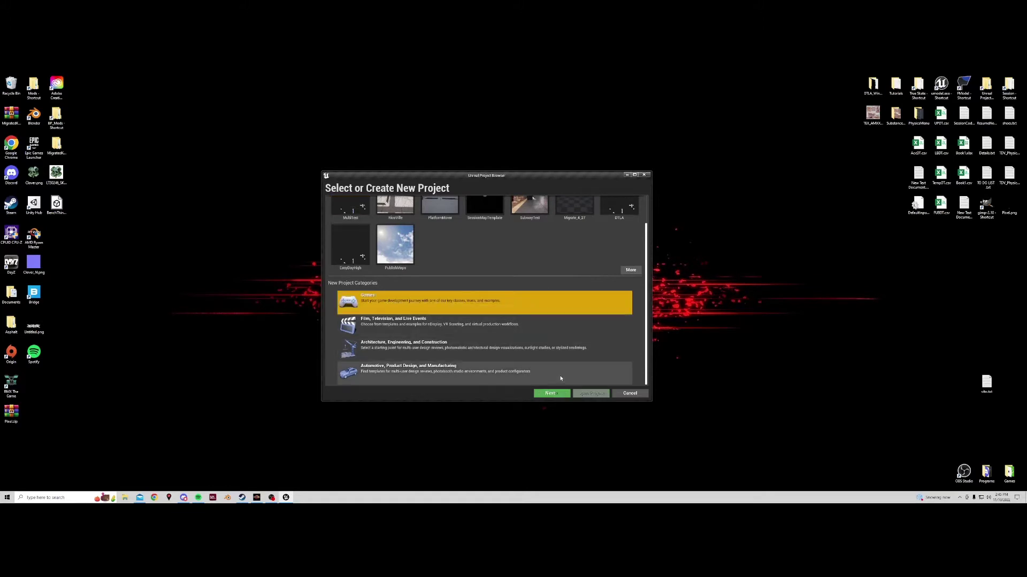
click(551, 393)
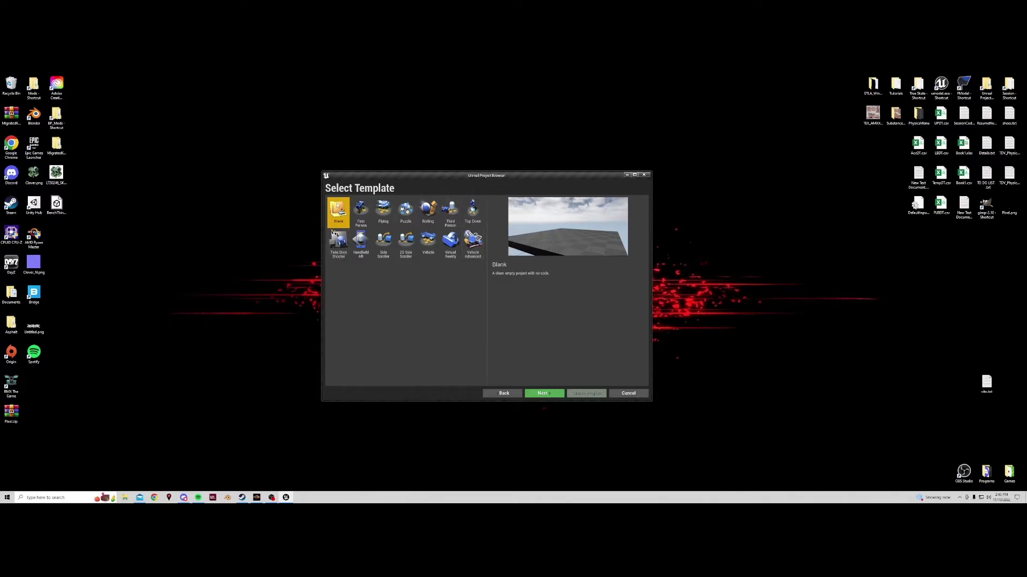
click(452, 213)
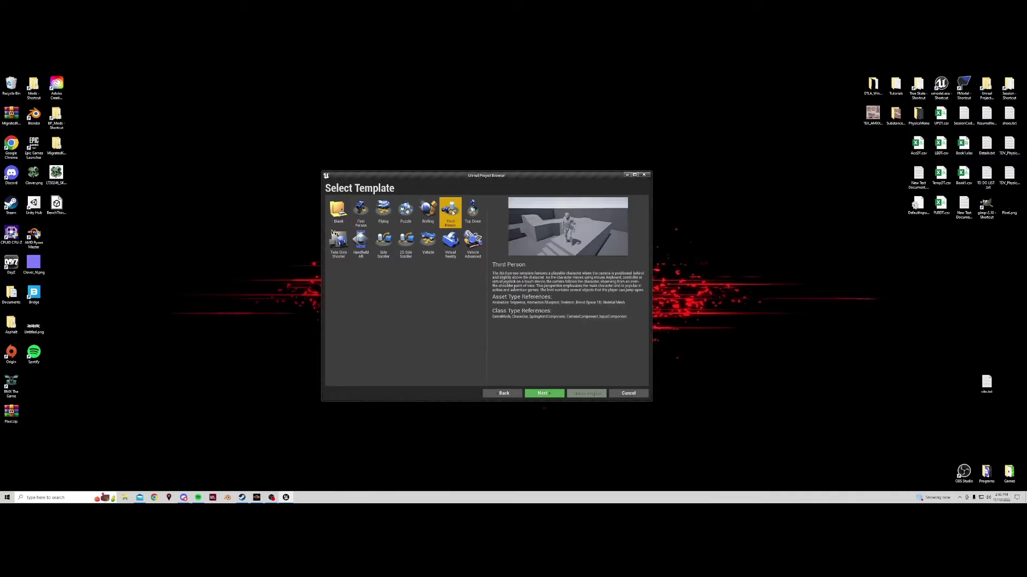
click(544, 394)
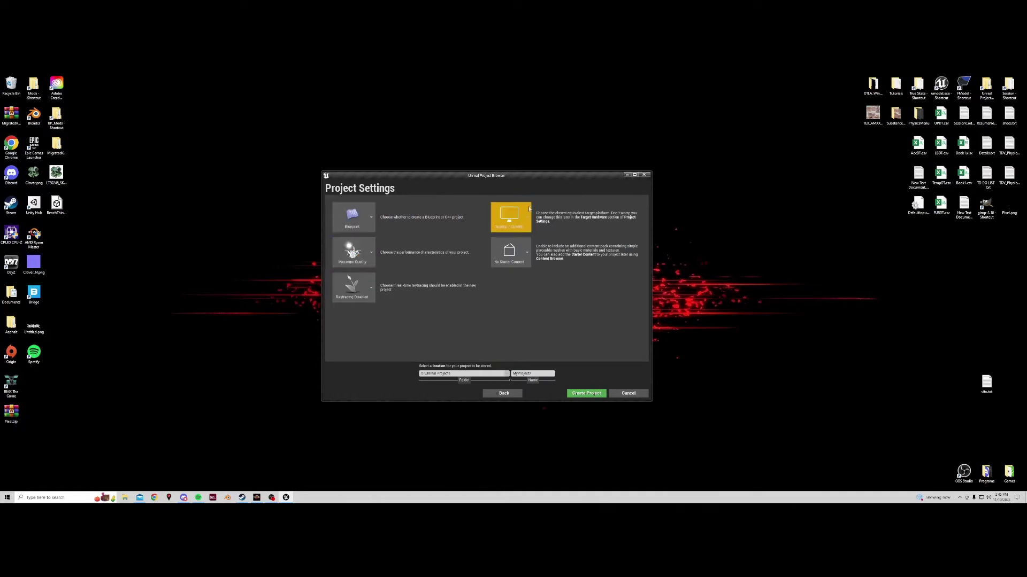
Step: Review the Blueprint or C++, quality, target platform and starter content options, keeping Blueprint, Maximum Quality, Desktop / Console and No Starter Content
click(362, 223)
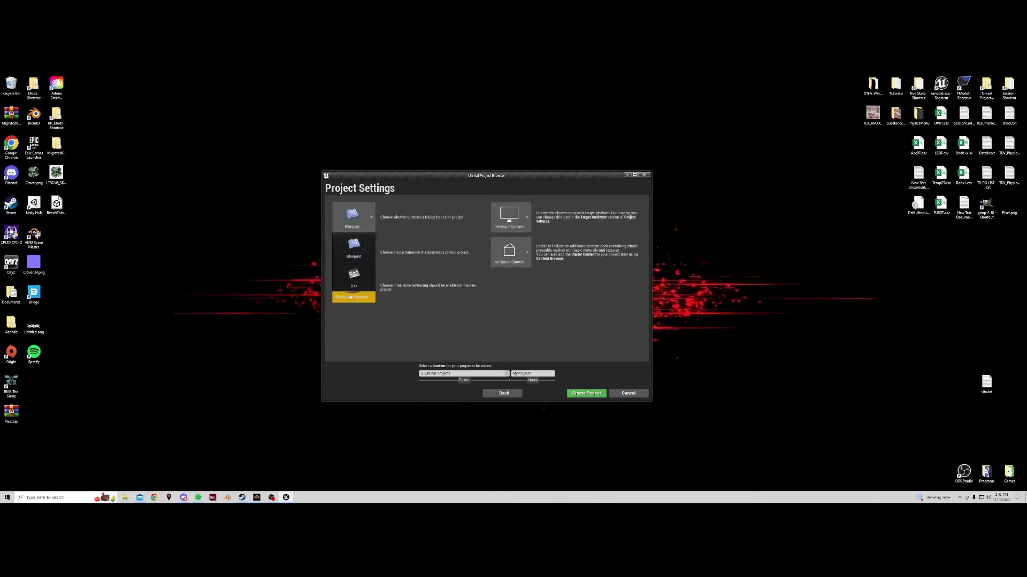
click(355, 250)
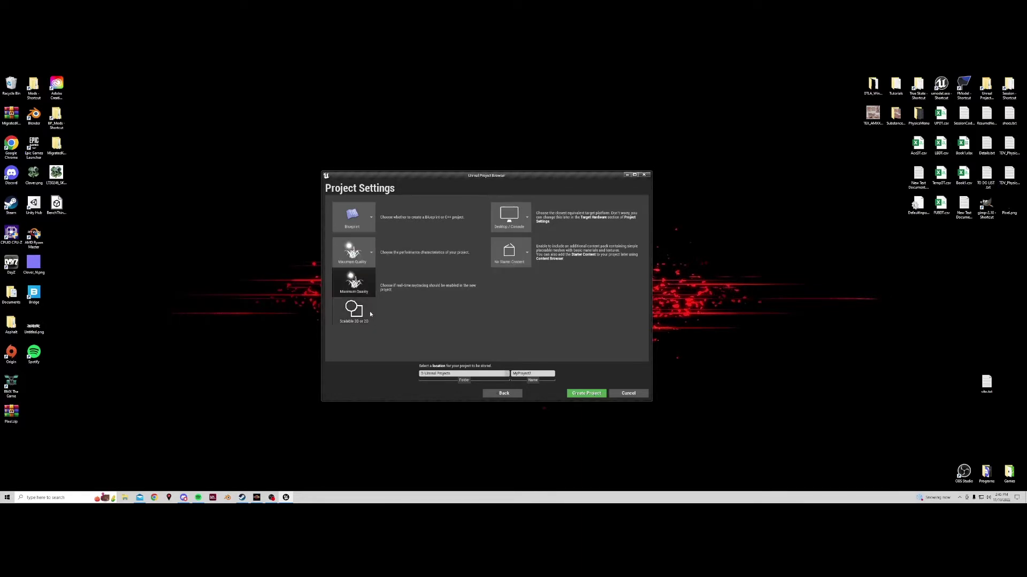
click(361, 298)
click(354, 319)
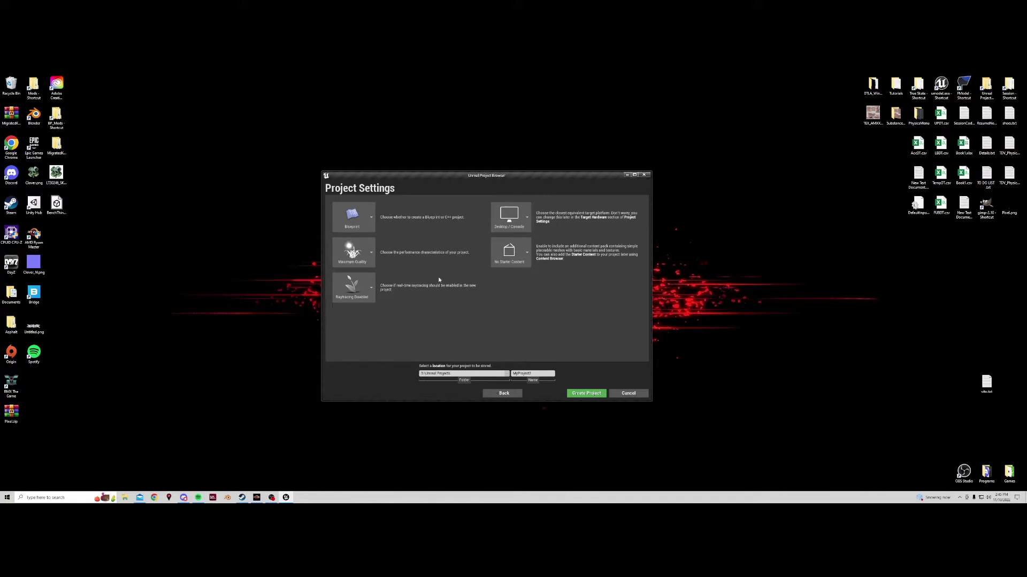
click(517, 214)
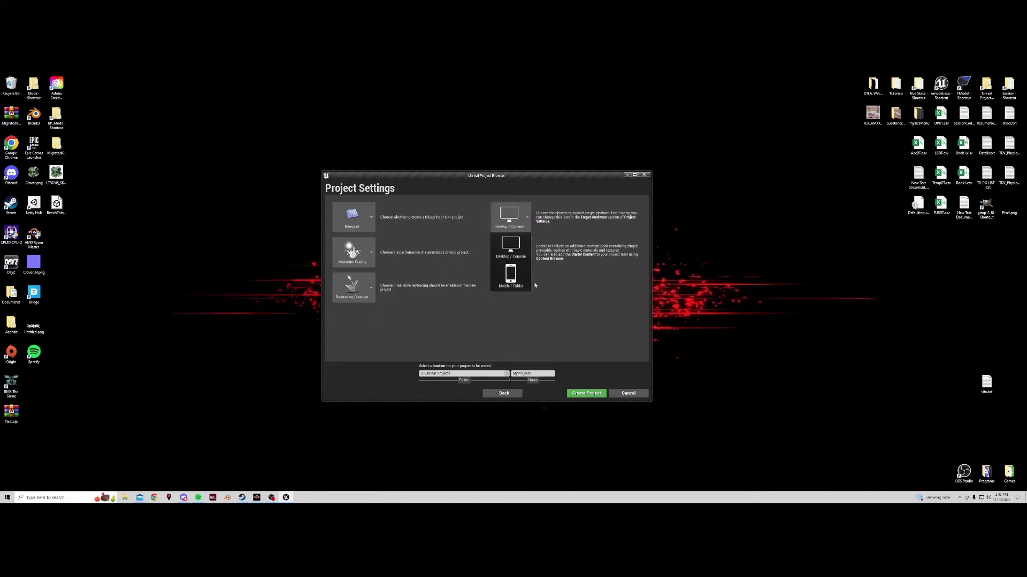
click(582, 234)
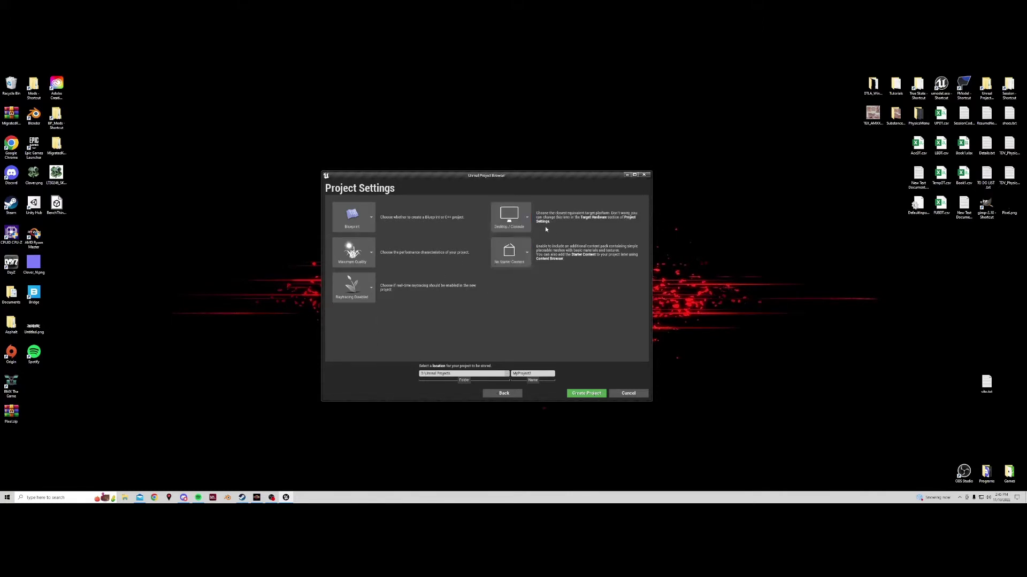
click(508, 263)
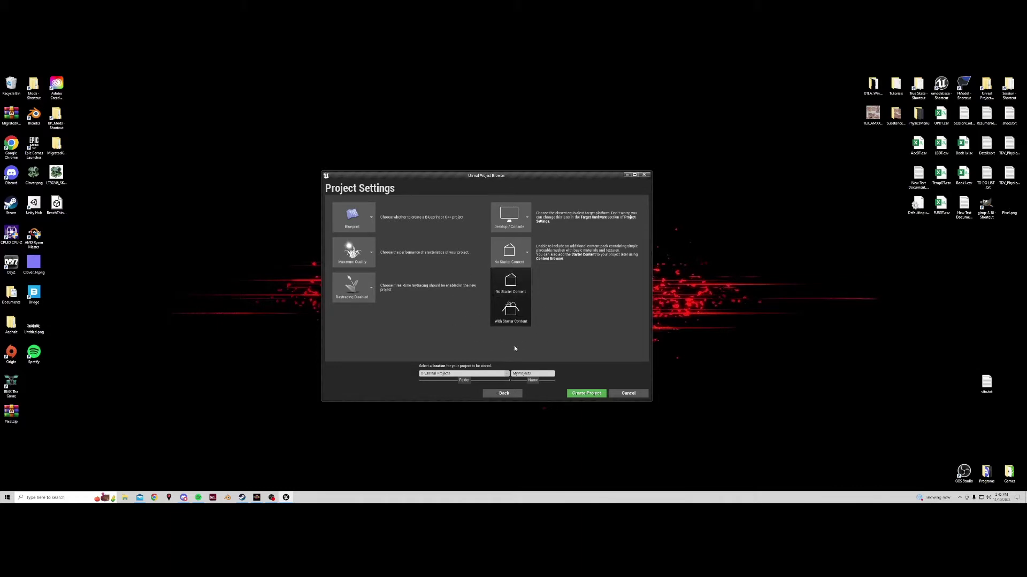
click(566, 300)
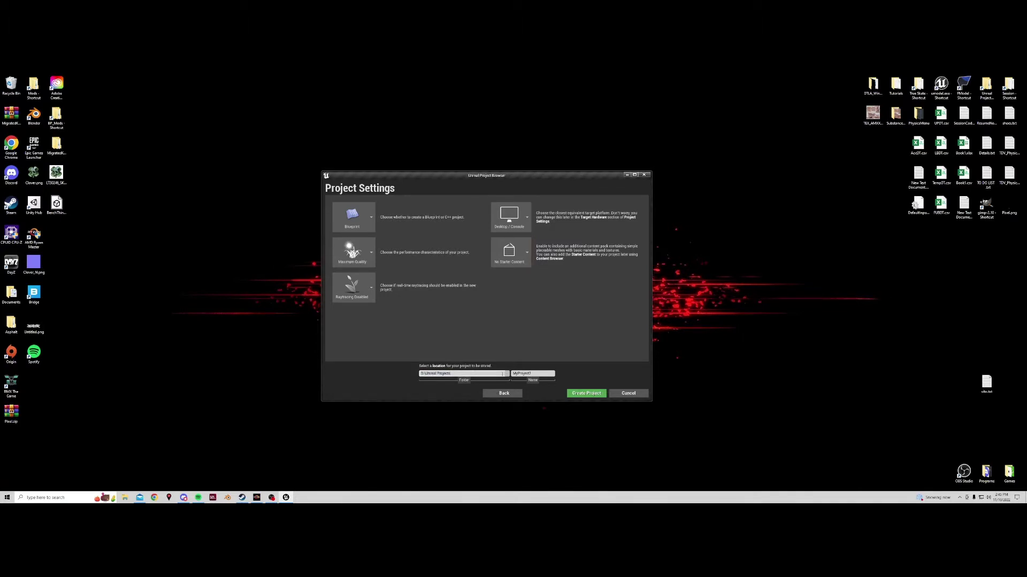
Step: Name the project TutorialProject and create it
click(534, 373)
click(583, 394)
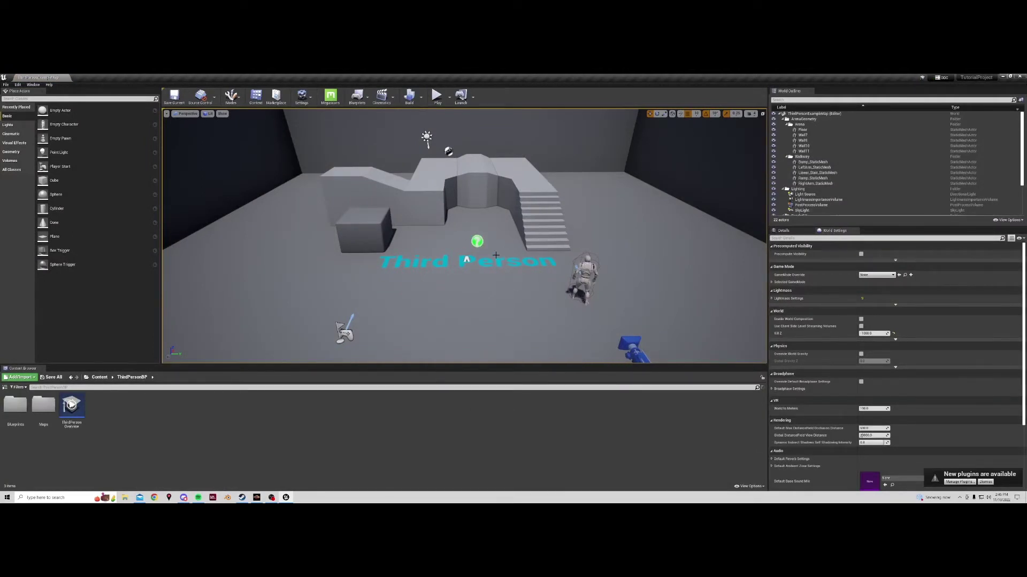
Step: Examine the Third Person level, selecting the walkway pieces, the cube and the character in turn
mouse_move(496, 256)
right_down()
mouse_move(557, 251)
mouse_move(578, 177)
mouse_move(567, 299)
mouse_move(562, 278)
mouse_move(534, 268)
mouse_move(508, 235)
mouse_move(497, 251)
right_up()
click(505, 191)
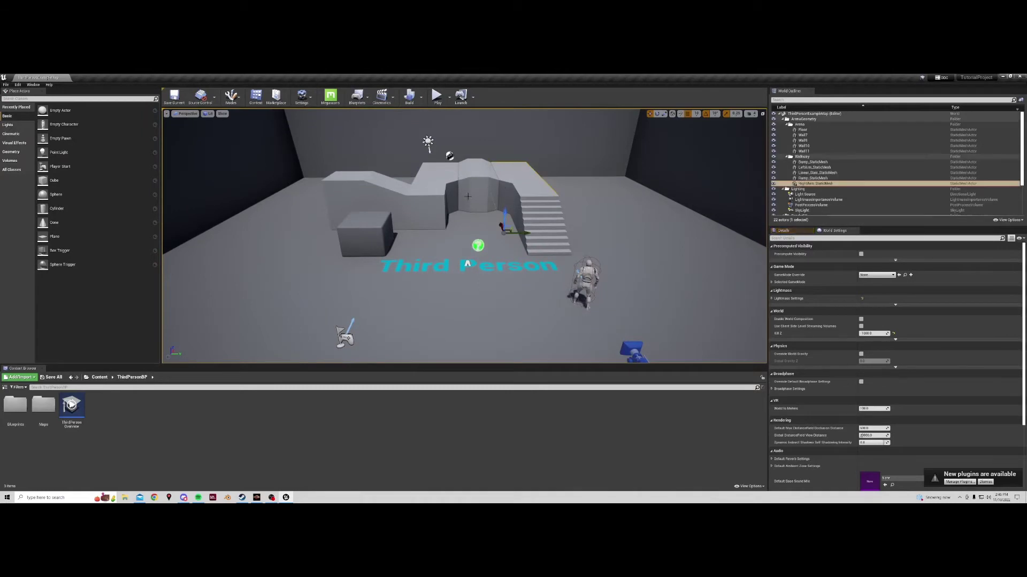
click(473, 170)
click(452, 200)
click(379, 225)
click(379, 224)
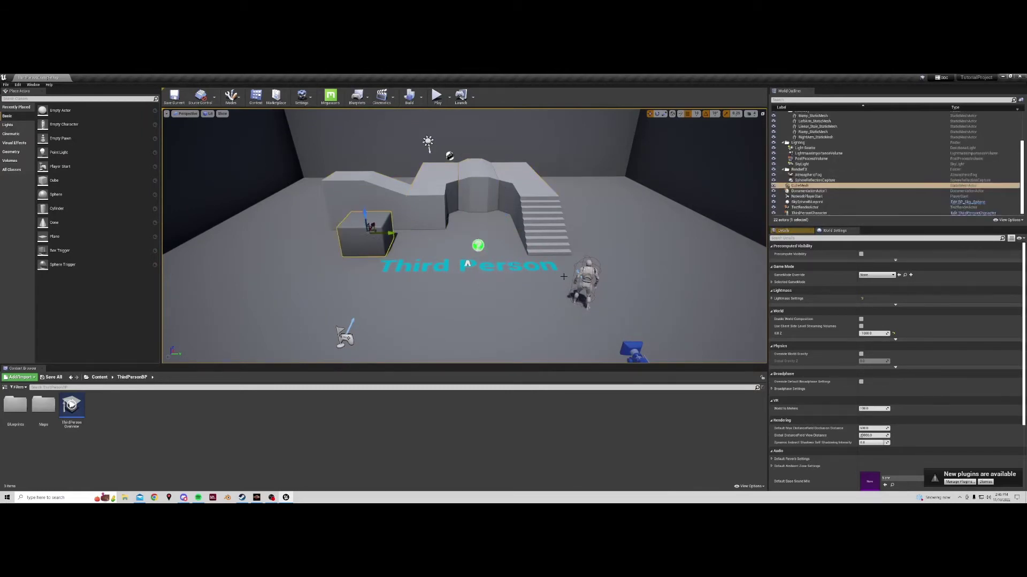
click(587, 279)
key(f)
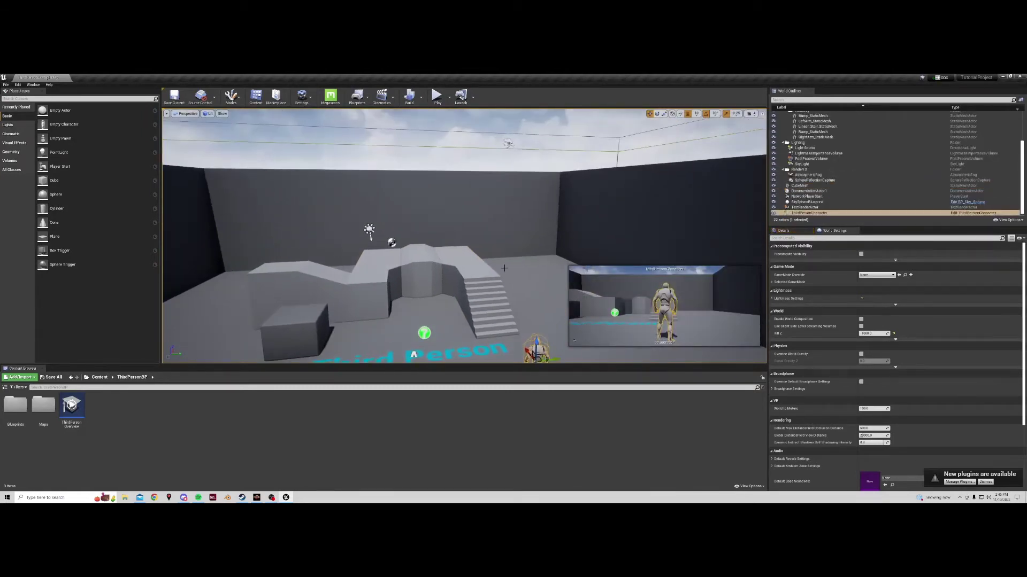
right_drag(570, 212, 546, 198)
Step: Move the cube sideways toward the stairs, trying out the rotate and scale tools between moves
click(339, 258)
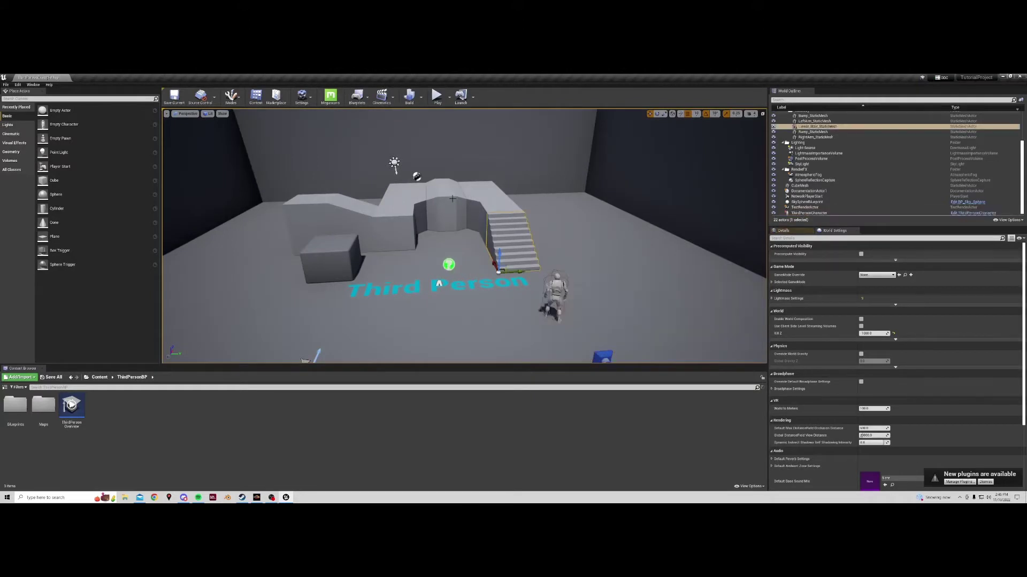
click(339, 258)
click(339, 258)
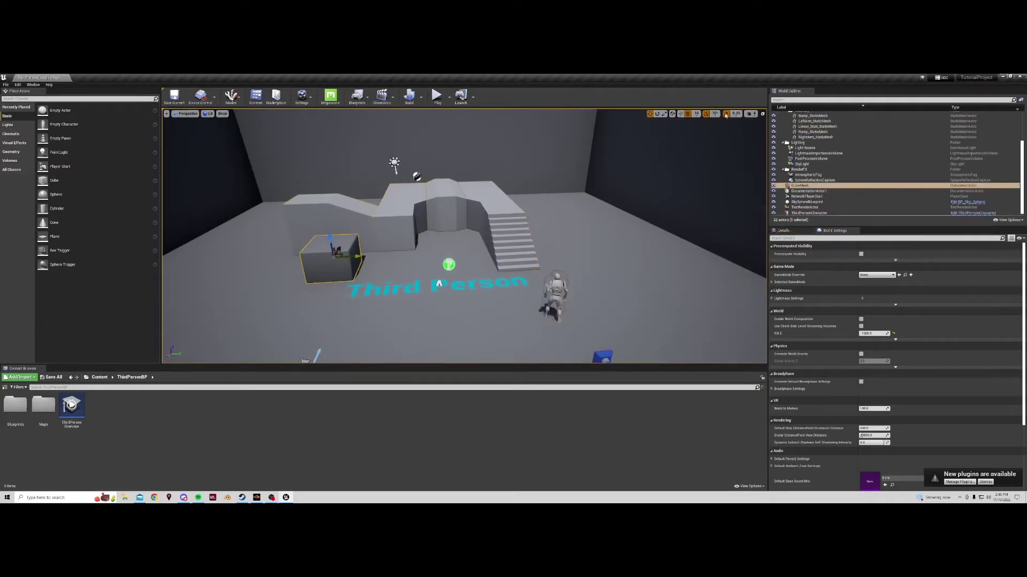
drag(353, 255, 481, 249)
key(e)
click(664, 114)
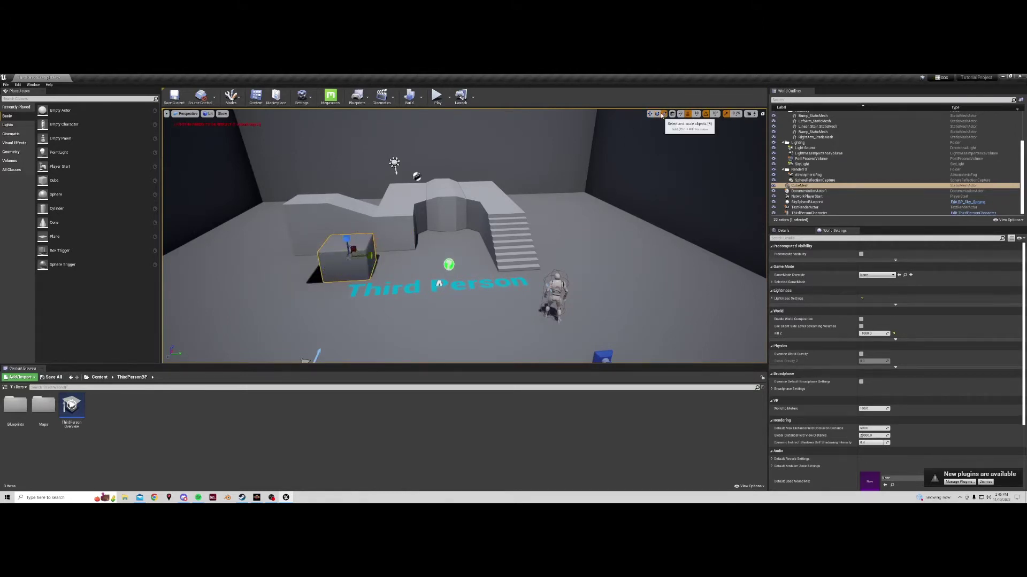
mouse_move(368, 256)
mouse_down()
mouse_move(407, 252)
mouse_move(371, 256)
mouse_up()
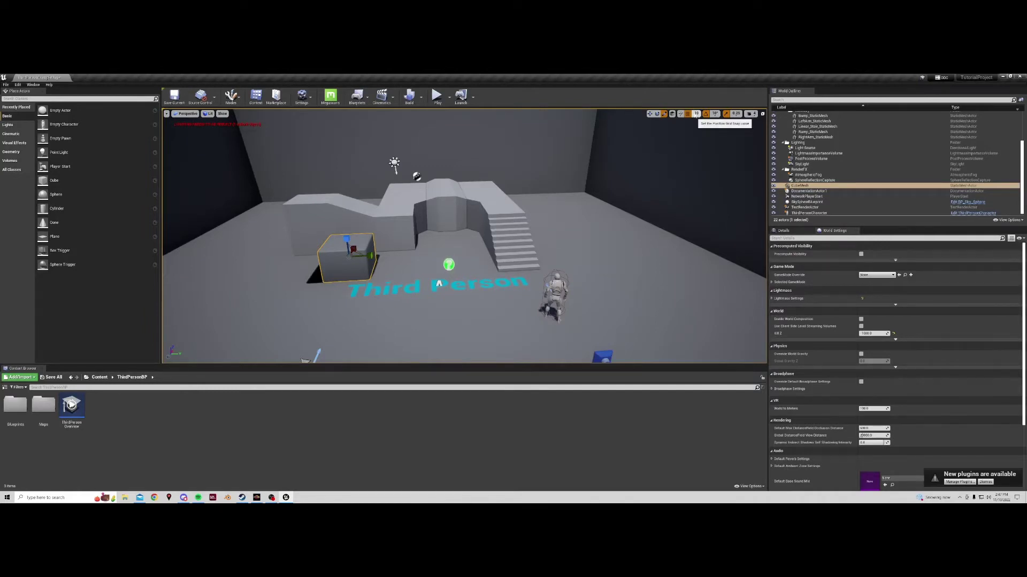
click(649, 113)
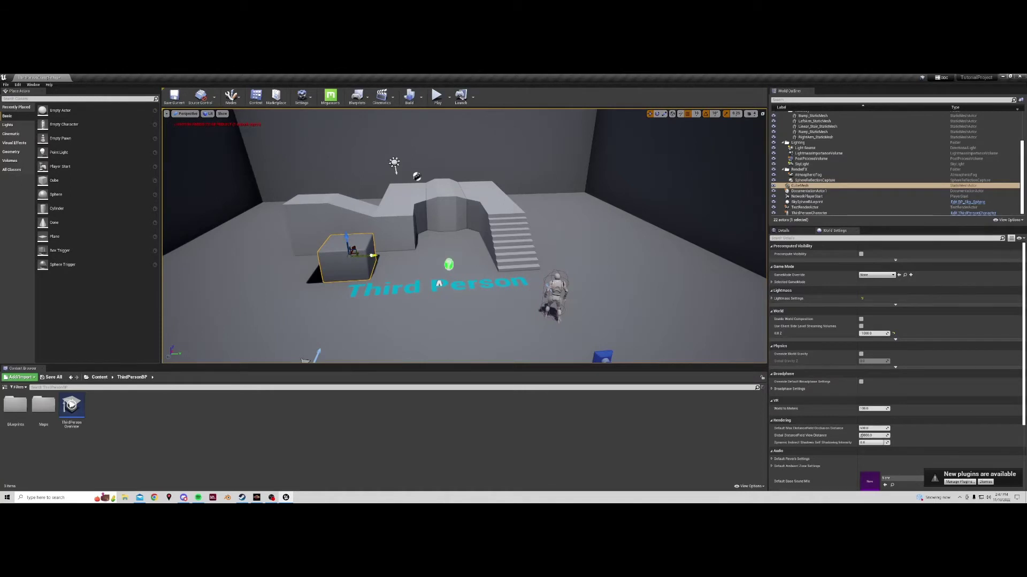
drag(372, 252, 389, 255)
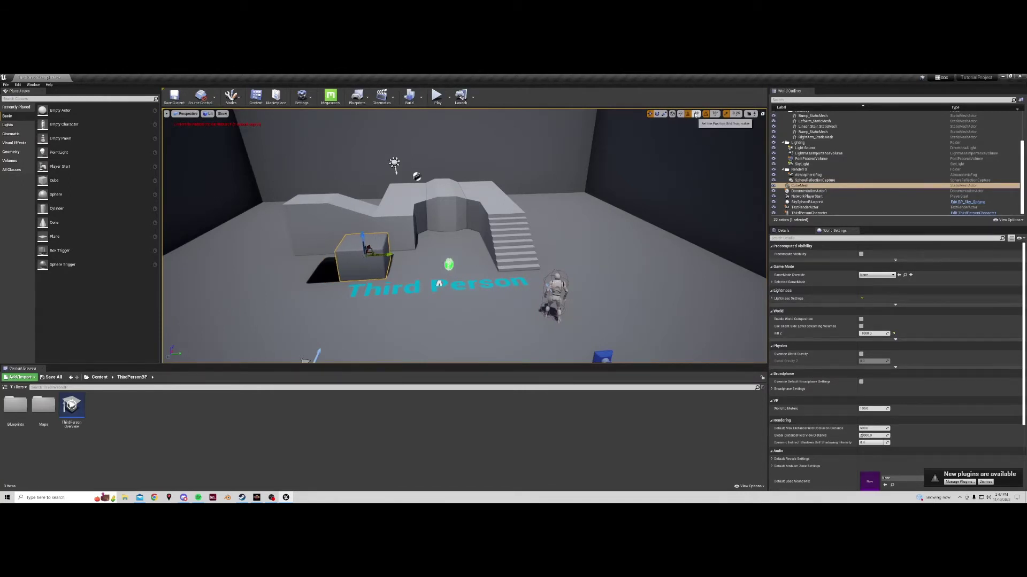
Step: Move the cube back away from the stairs with a position grid snap of 100, and turn off position snapping
click(696, 114)
click(700, 153)
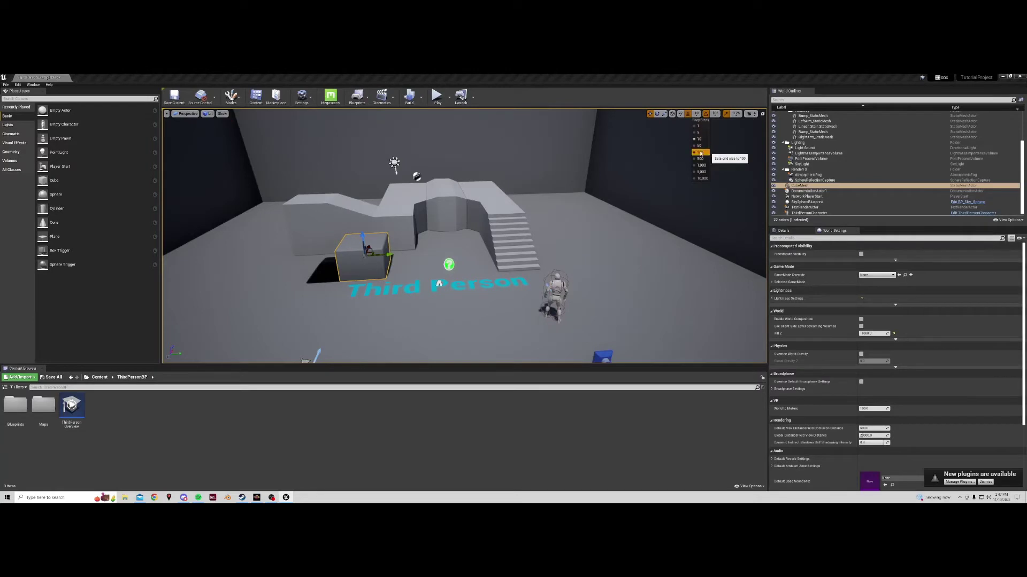
drag(386, 257, 365, 257)
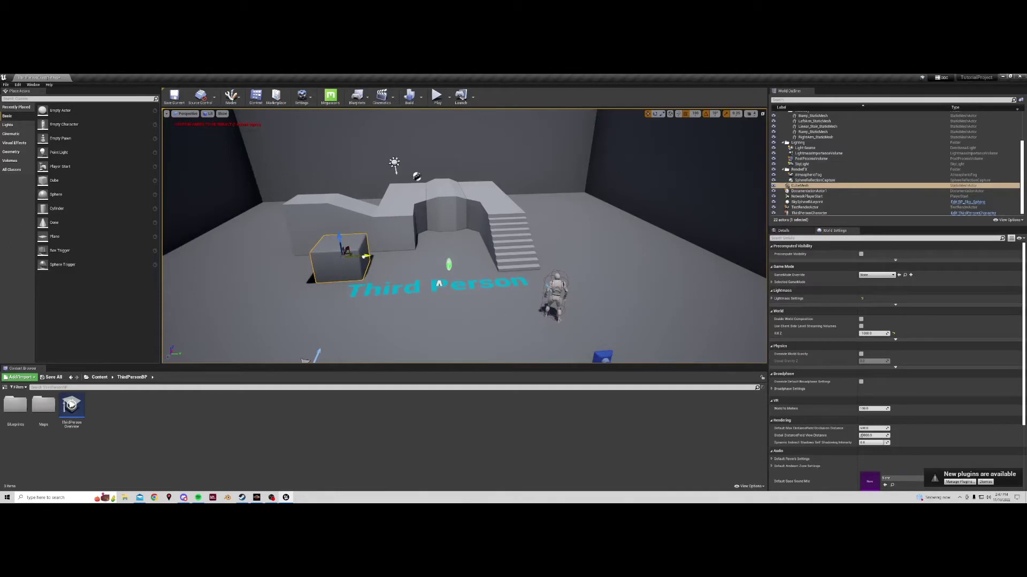
click(685, 115)
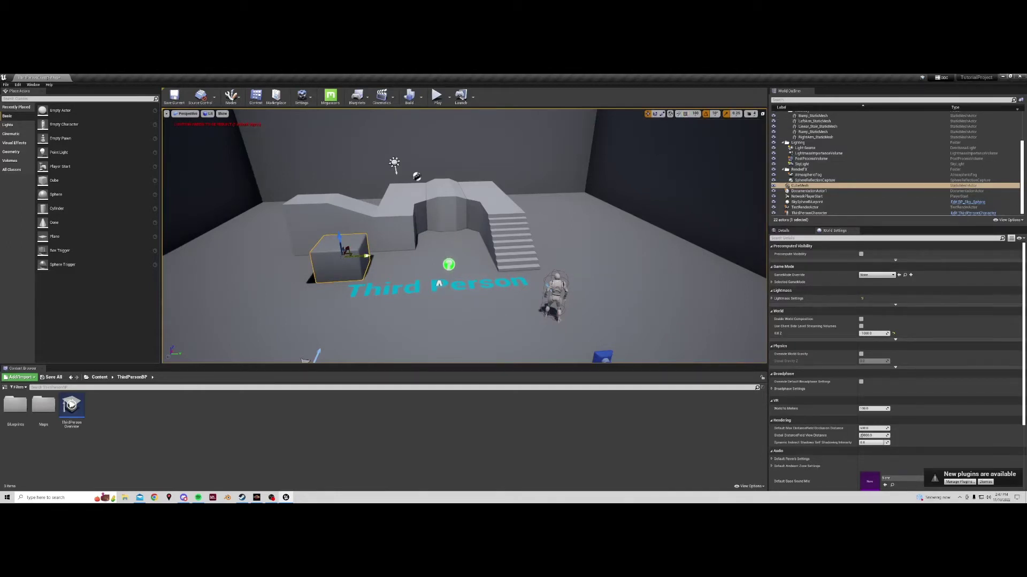
Step: Nudge the cube farther away from the stairs without snapping, and turn position snapping back on with a grid size of 10
mouse_move(367, 257)
mouse_down()
mouse_move(391, 251)
mouse_move(357, 256)
mouse_up()
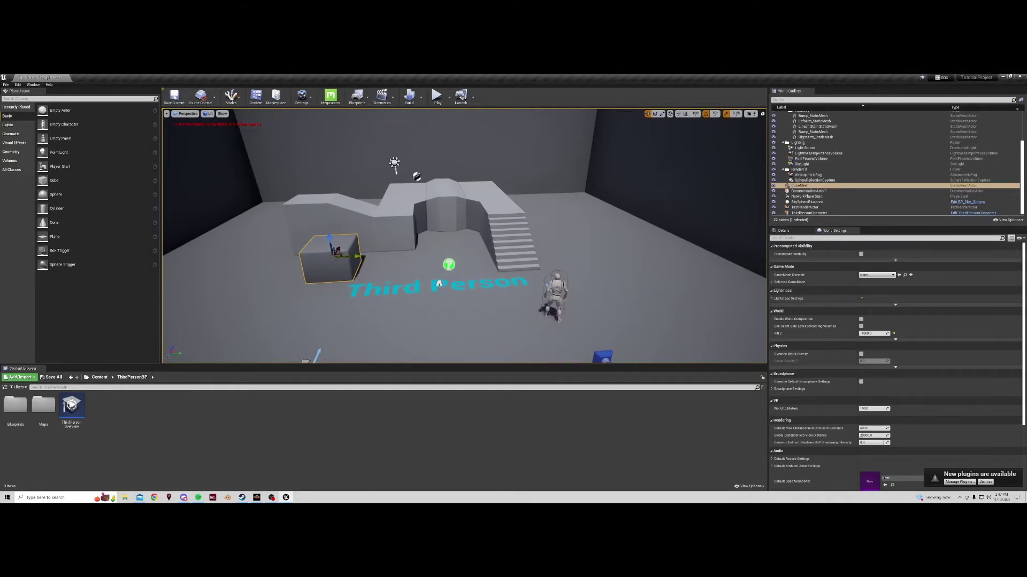
click(686, 115)
click(695, 115)
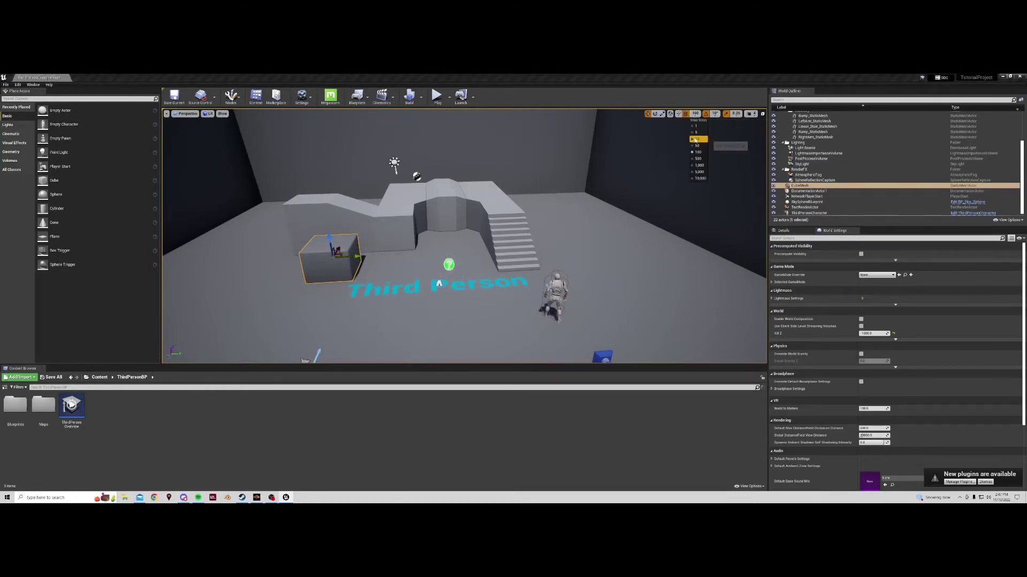
click(697, 139)
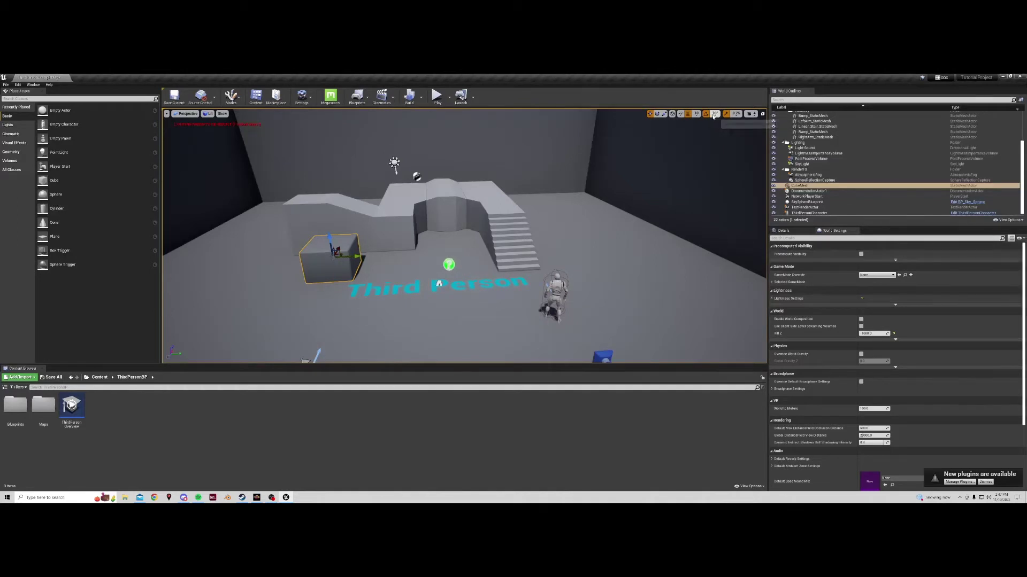
Step: Try rotating the cube about its vertical axis, setting the rotation snap angle to 45 degrees between attempts
click(658, 114)
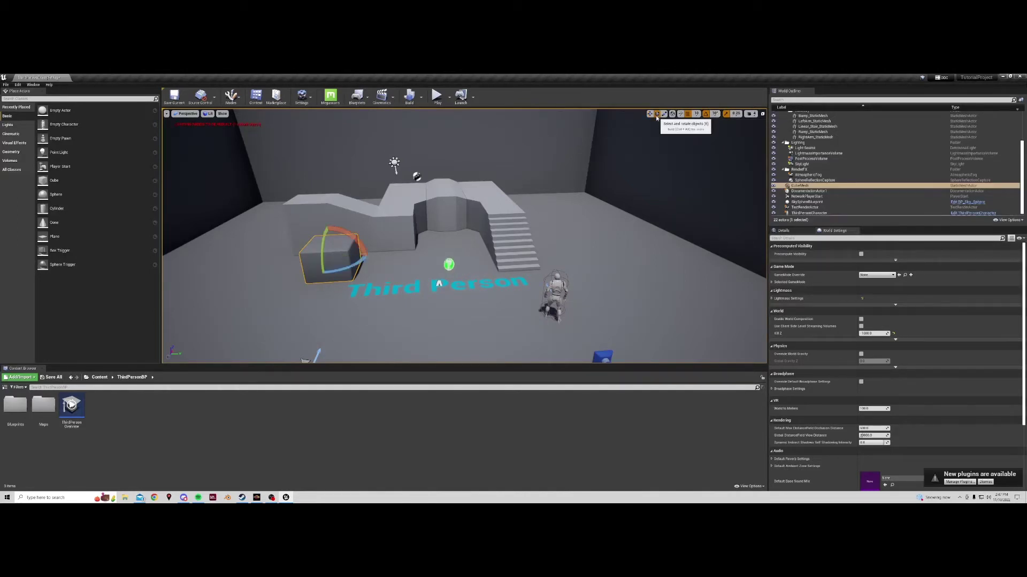
drag(352, 261, 388, 256)
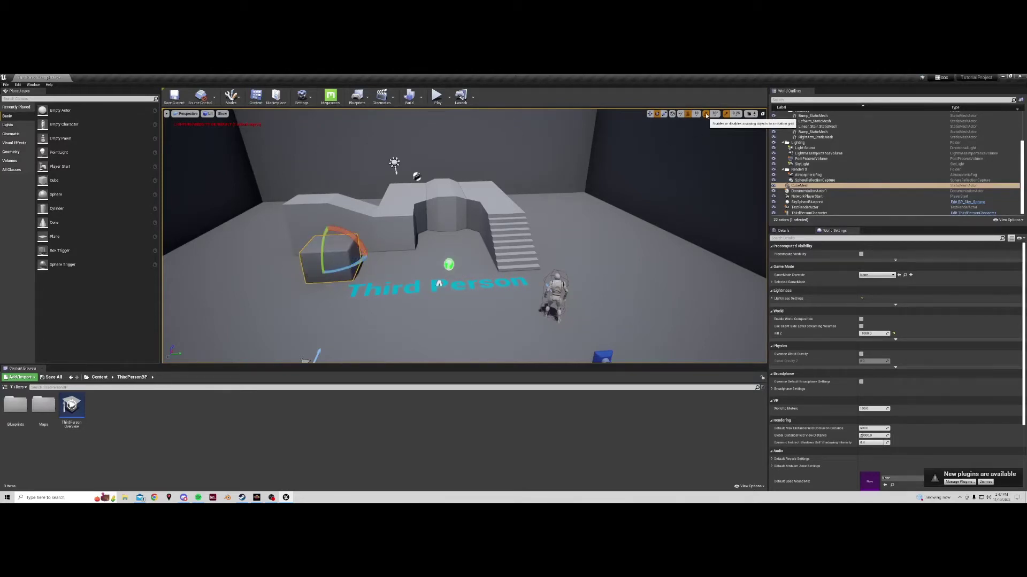
drag(358, 262, 335, 265)
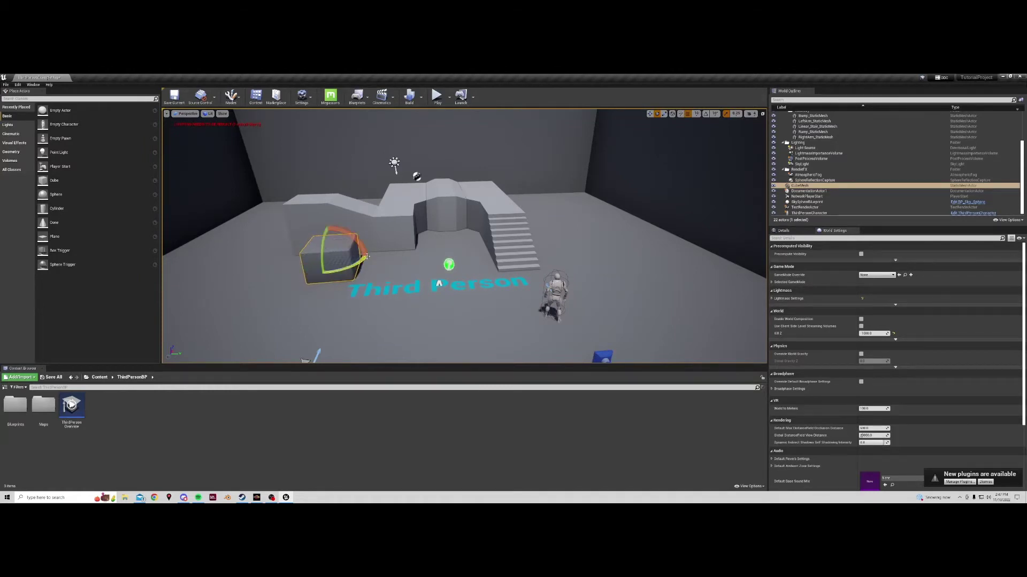
click(715, 114)
click(717, 153)
drag(356, 265, 341, 267)
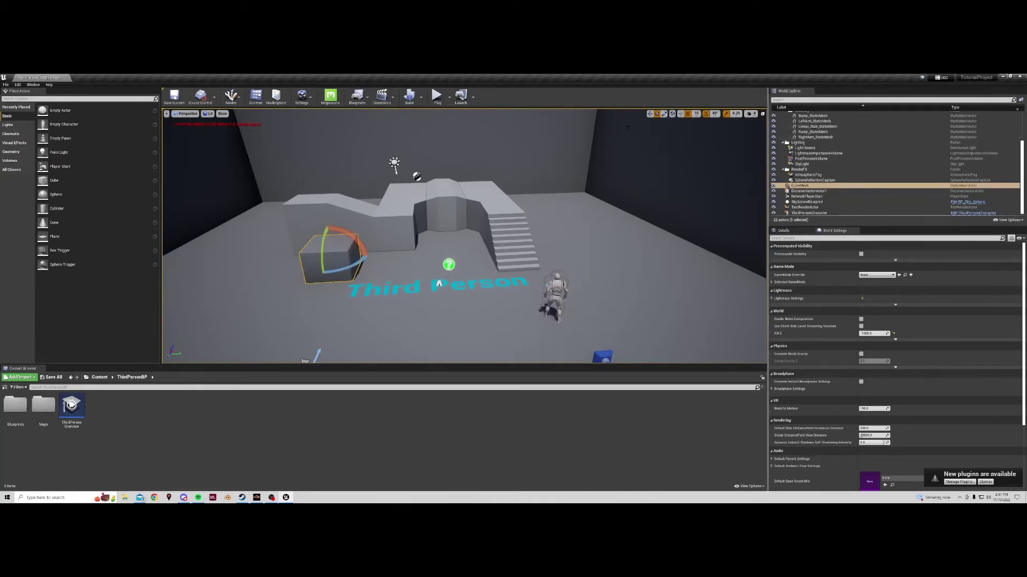
Step: Try scaling the cube sideways, and set the scale snap increment to 1
click(664, 114)
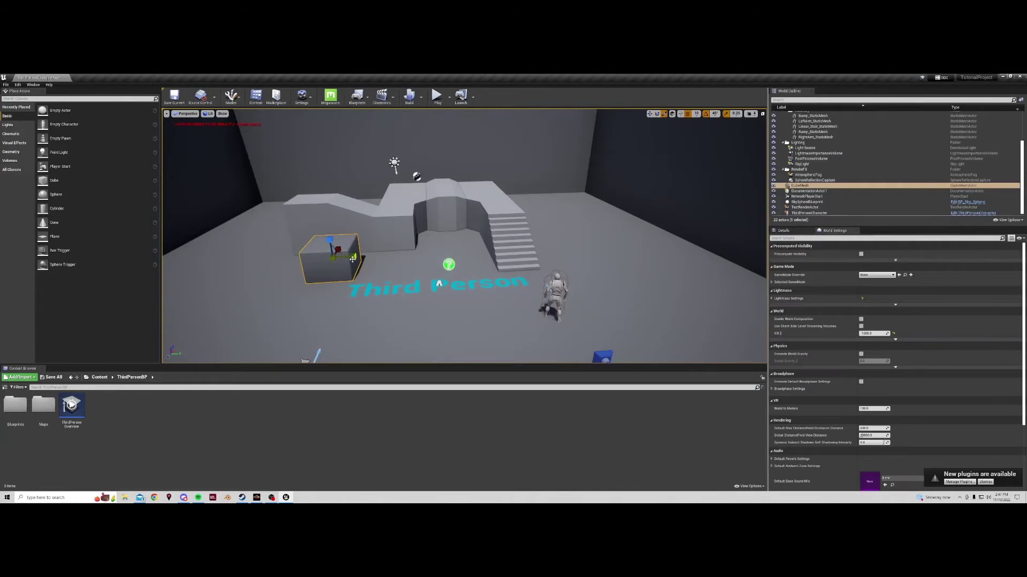
mouse_move(352, 259)
mouse_down()
mouse_move(406, 259)
mouse_move(357, 258)
mouse_up()
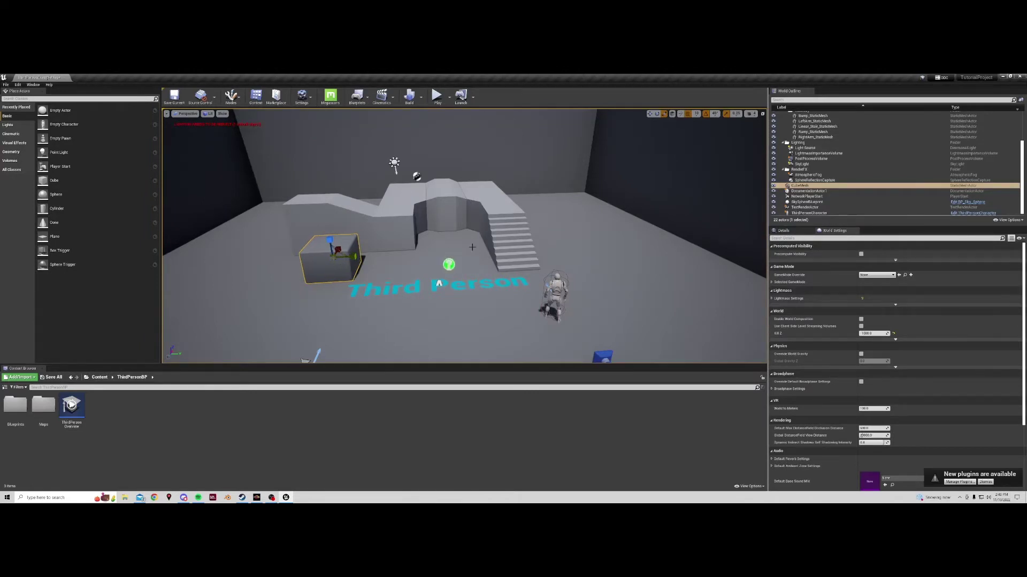
click(735, 113)
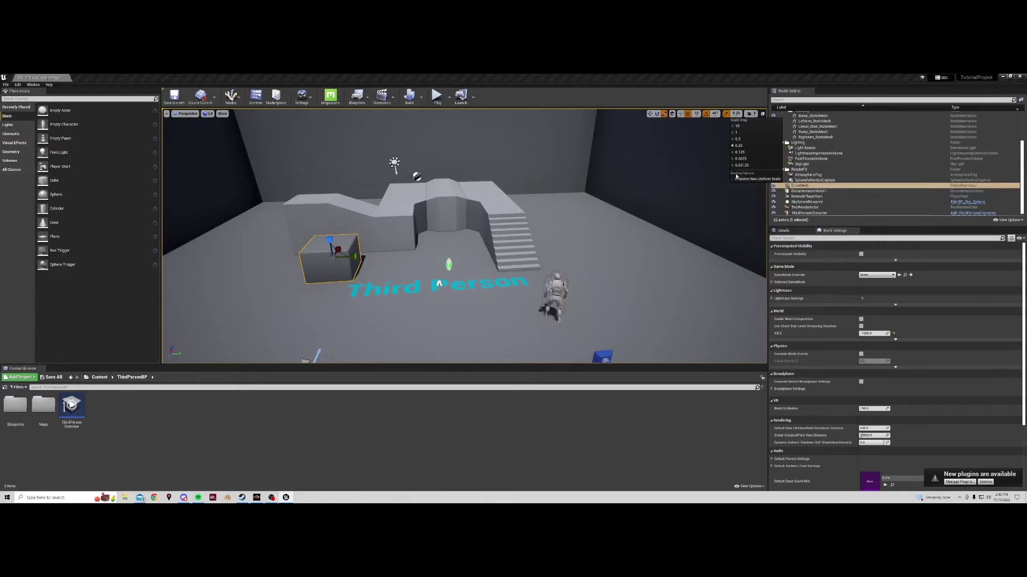
click(737, 132)
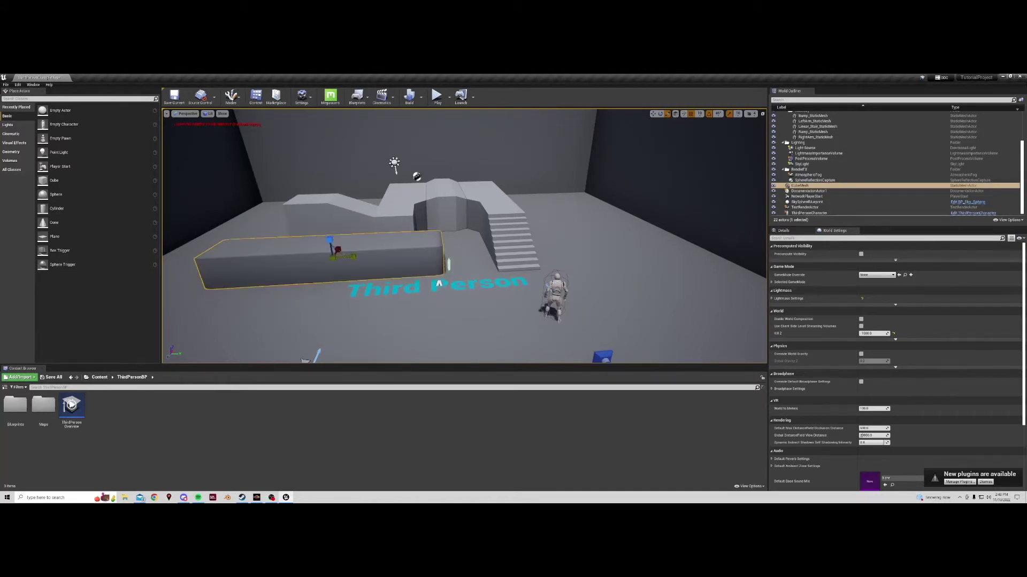
Step: Stretch the cube sideways into a long block to test scale snapping, and shrink it back to its cube shape
drag(448, 264, 470, 263)
drag(352, 257, 332, 257)
click(737, 114)
click(729, 115)
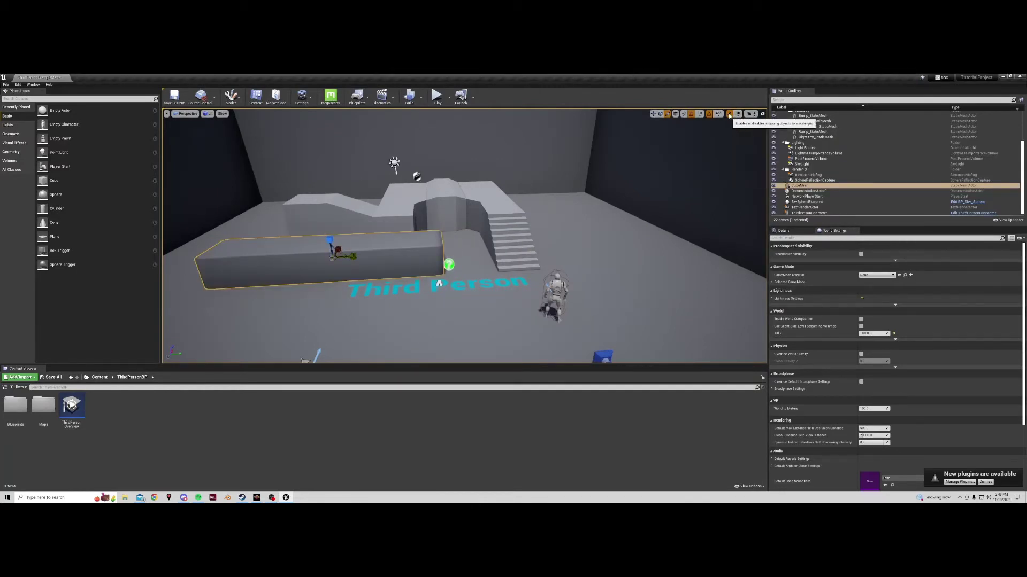
drag(353, 257, 293, 259)
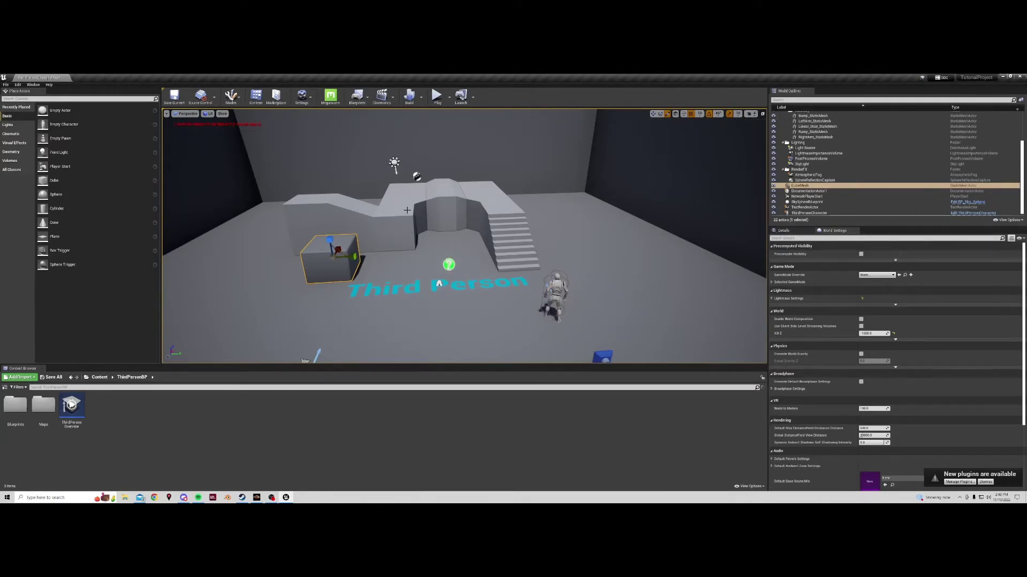
Step: View the whole arena from far outside, and frame the walkway's left arm up close from an orbited angle
right_drag(437, 237, 452, 199)
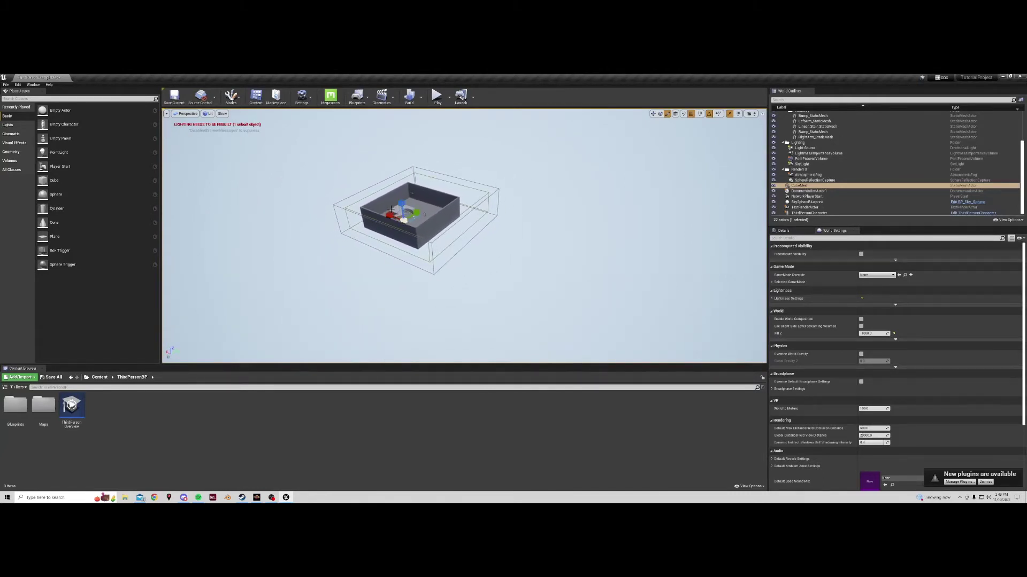
click(404, 209)
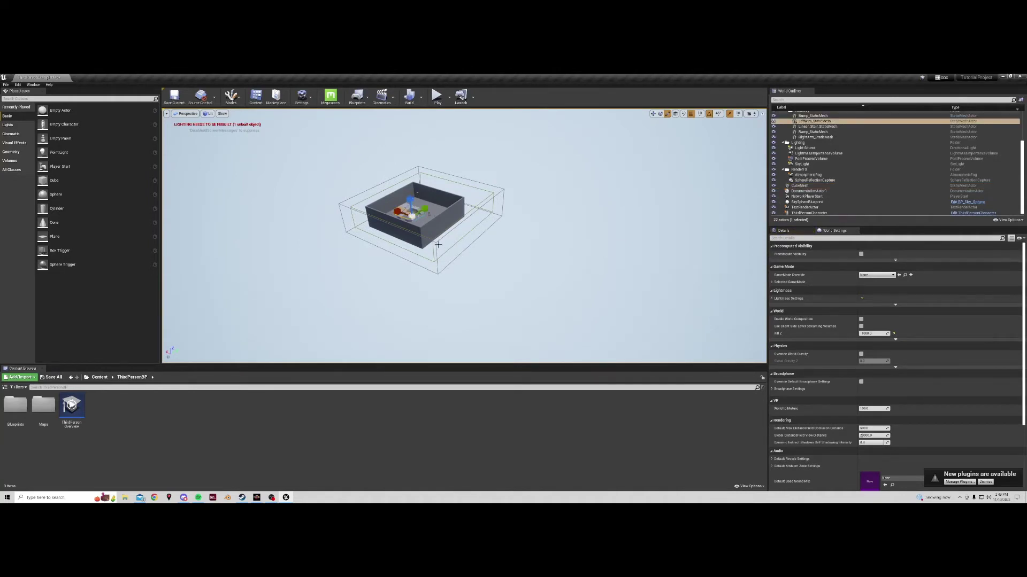
key(f)
alt+drag(438, 244, 333, 316)
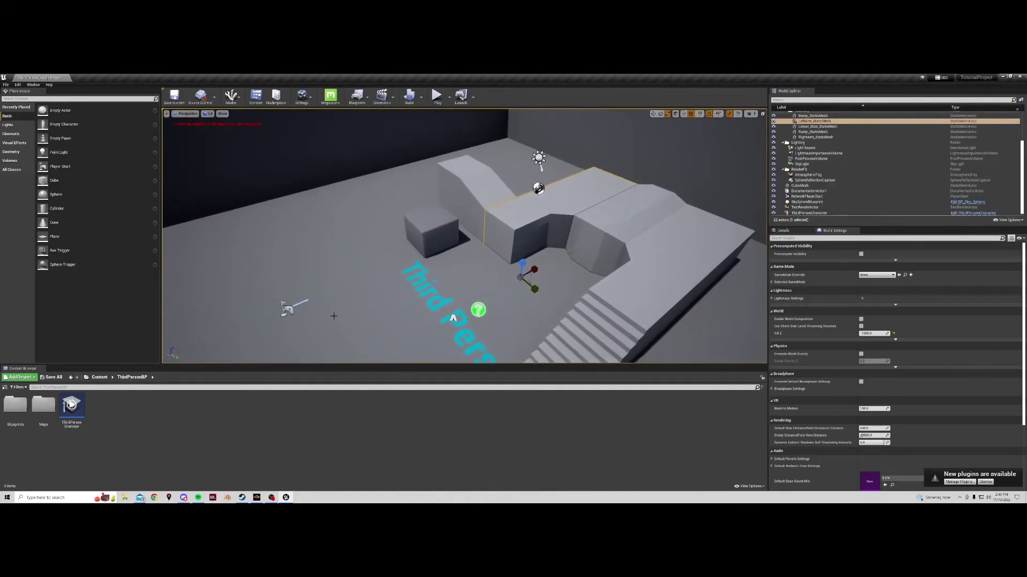
Step: Focus the view on the player start, the cube, the character and the stairs in turn, ending with an overview of the arena
click(288, 305)
key(f)
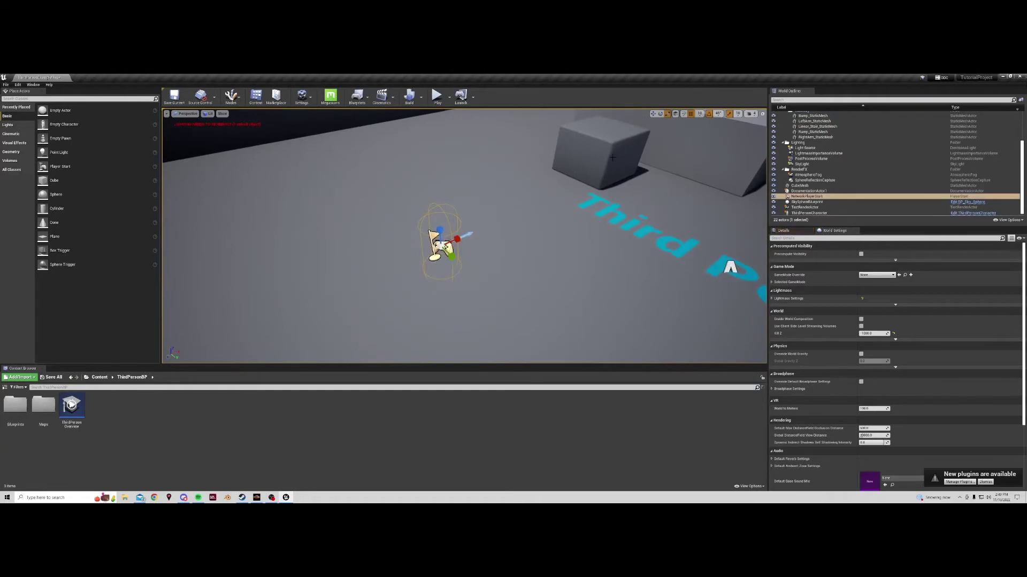
click(613, 157)
key(f)
alt+drag(612, 160, 594, 224)
click(646, 250)
key(f)
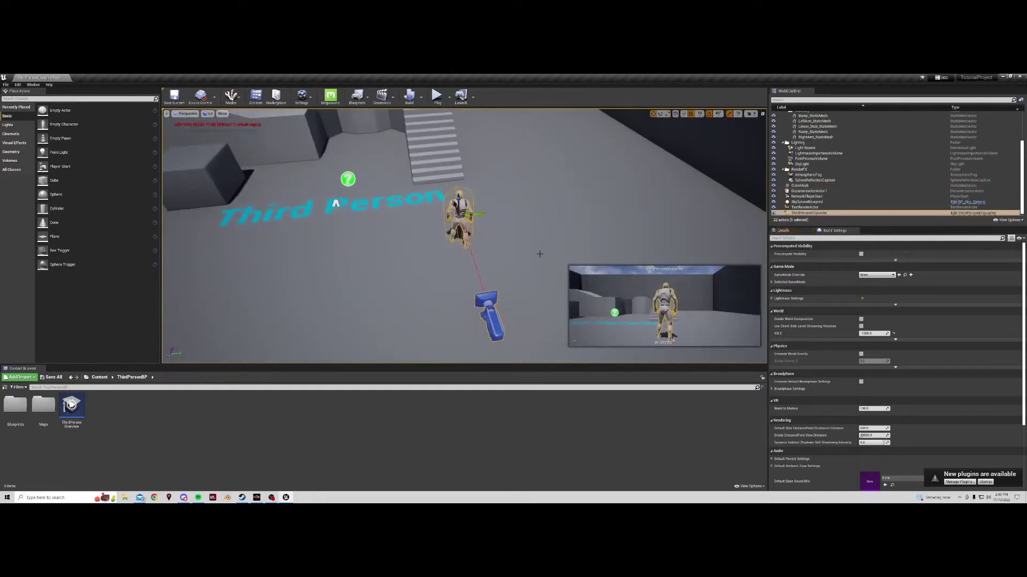
click(442, 163)
key(f)
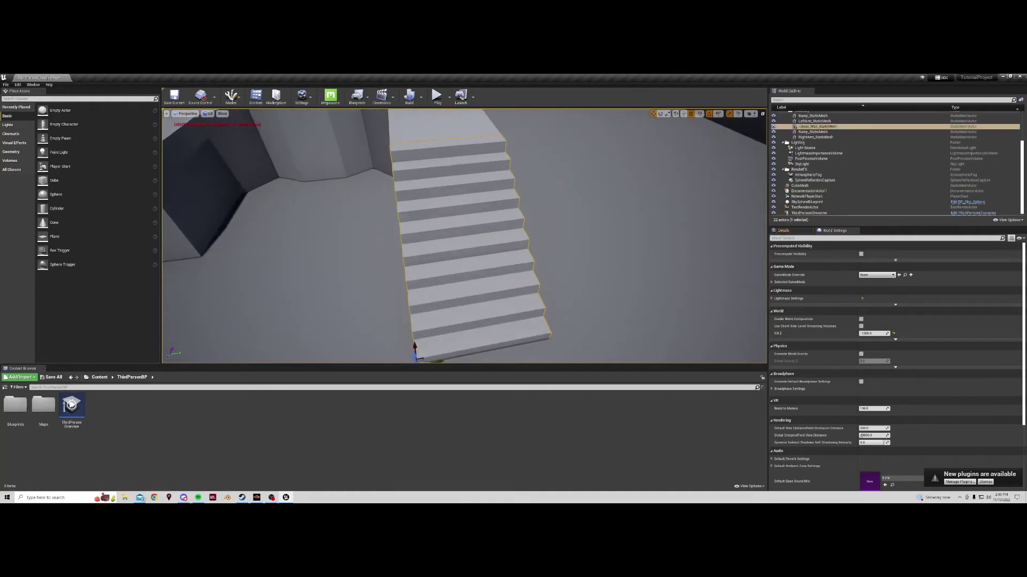
scroll(459, 199, down, 8)
mouse_move(460, 199)
alt+mouse_down()
mouse_move(481, 203)
mouse_move(459, 199)
alt+mouse_up()
scroll(459, 199, down, 4)
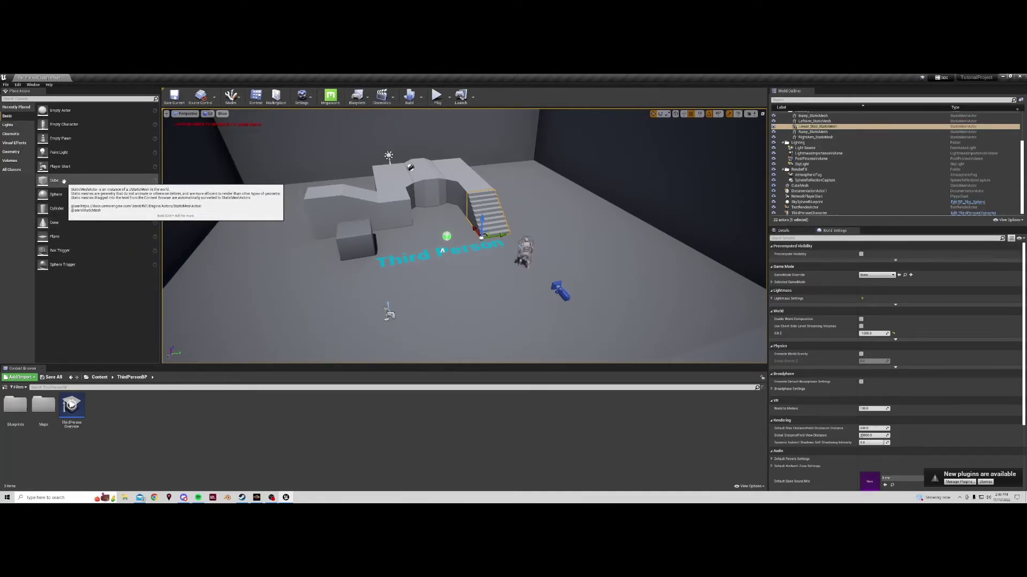
Step: Place a basic cube, sphere, cylinder and cone on the arena floor, and scale the cone up uniformly until it towers over the walkway
drag(64, 181, 294, 262)
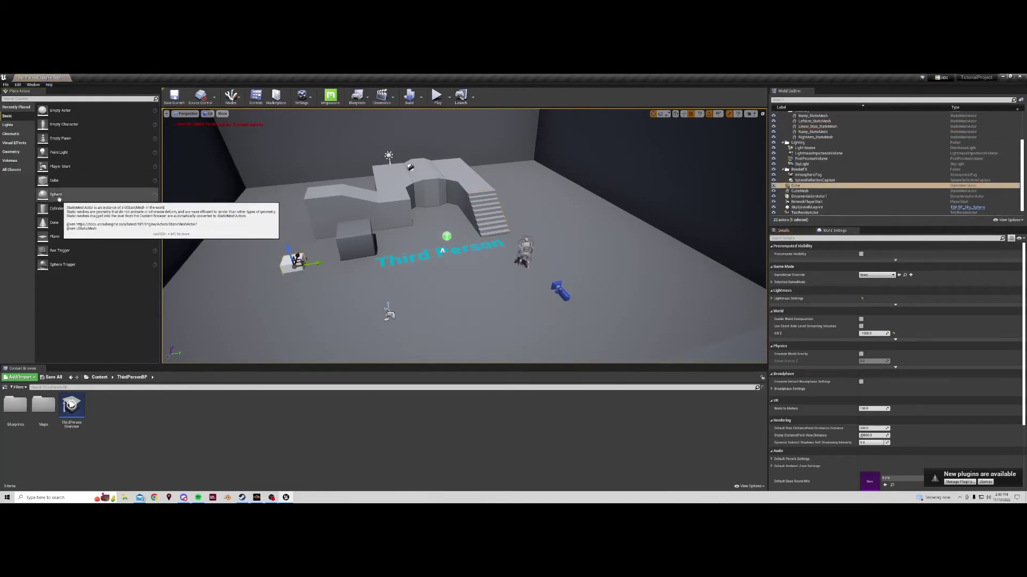
drag(58, 196, 329, 279)
drag(57, 208, 399, 277)
drag(54, 222, 433, 258)
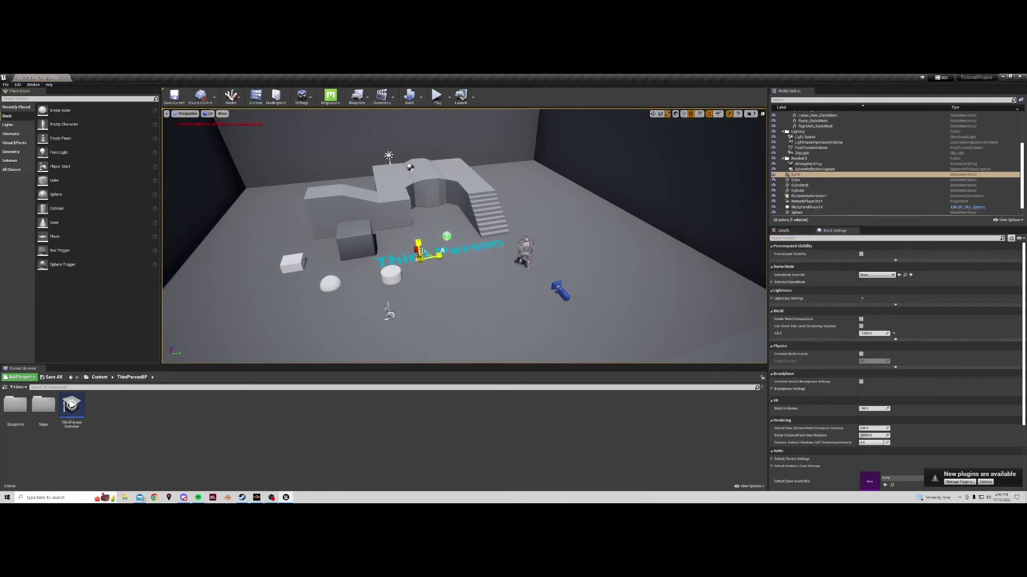
drag(443, 250, 501, 244)
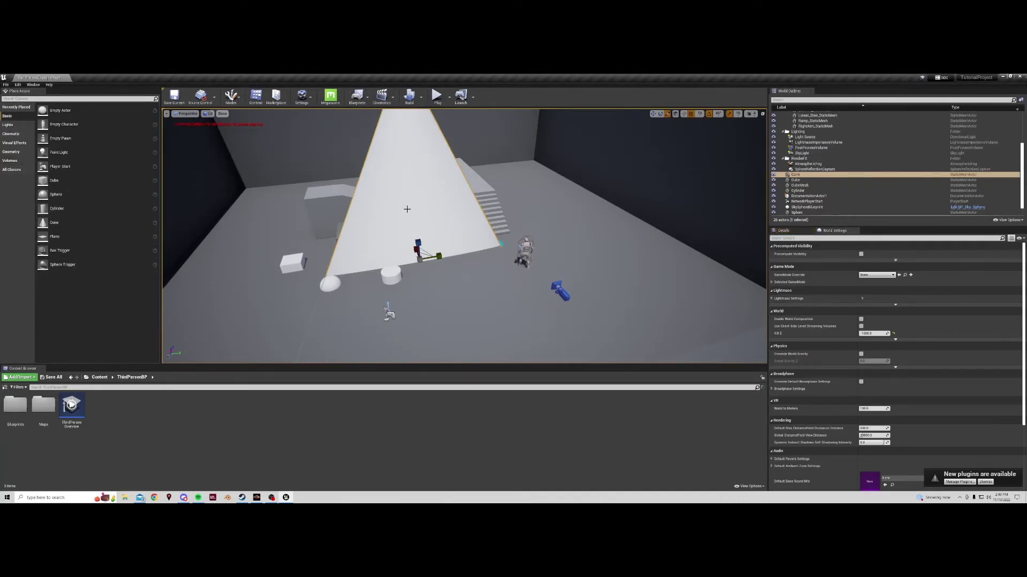
Step: Delete the added cone, cylinder, sphere and small white cube from the level
key(Delete)
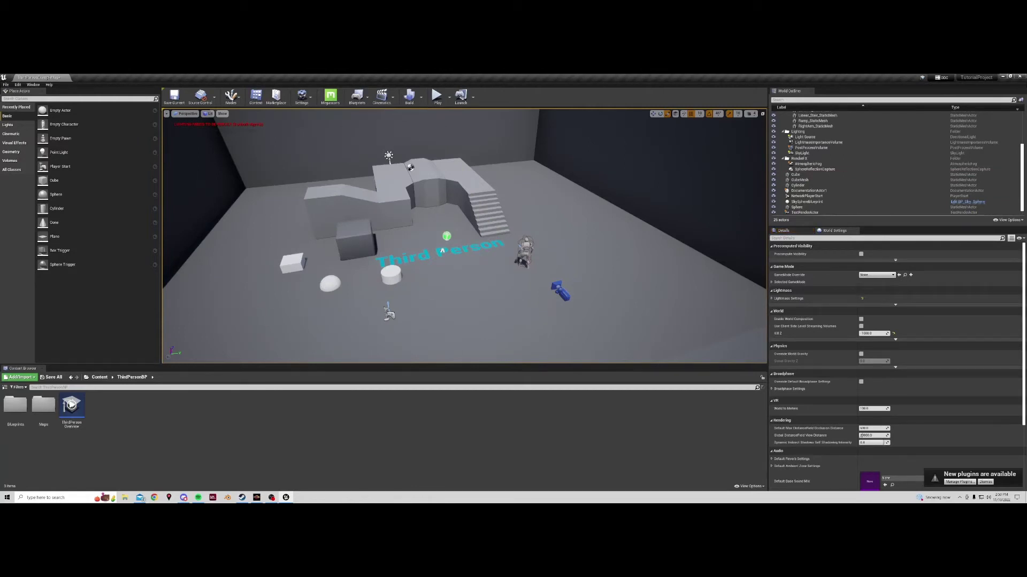
click(396, 277)
key(Delete)
click(331, 280)
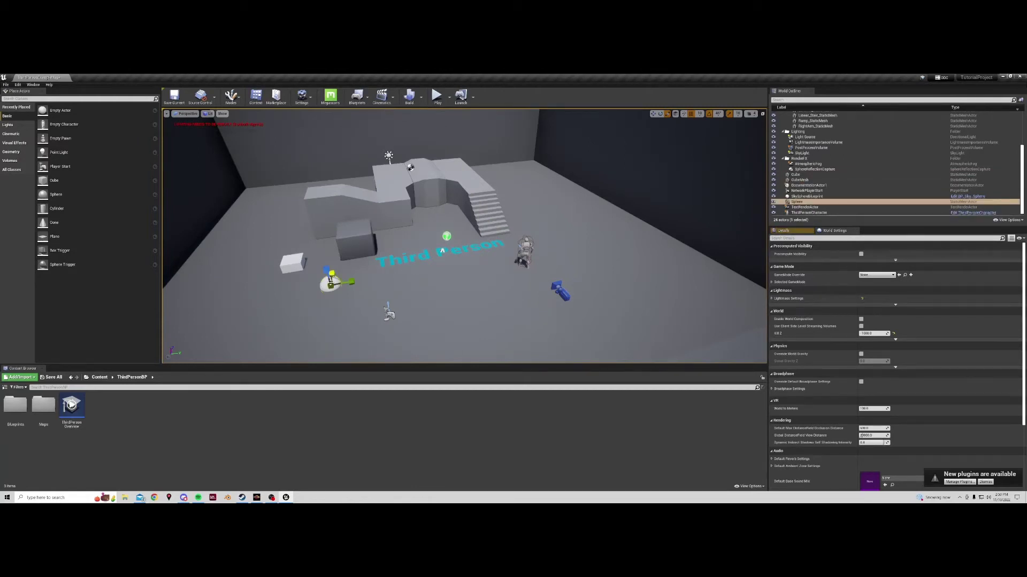
key(Delete)
click(287, 264)
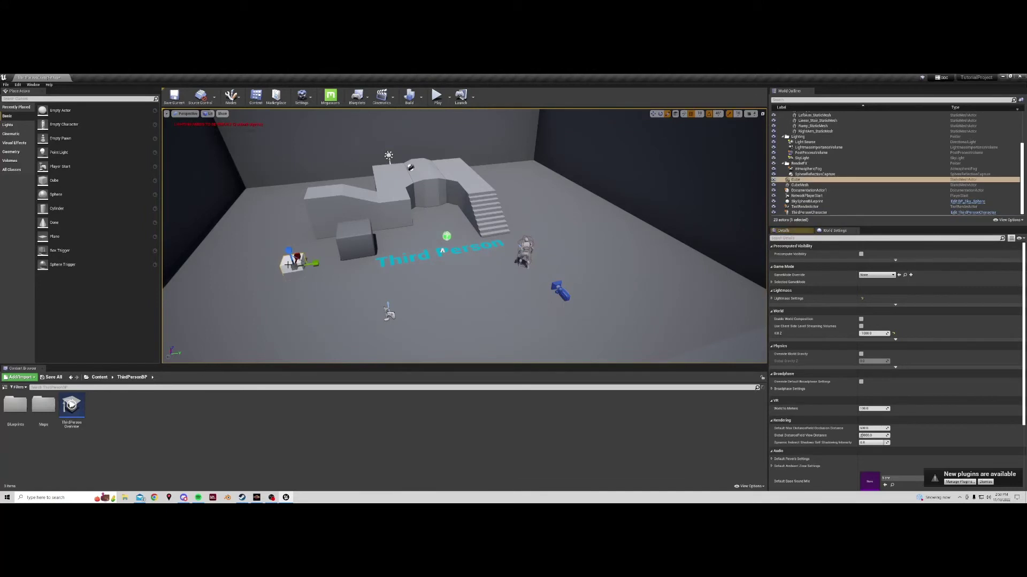
key(Delete)
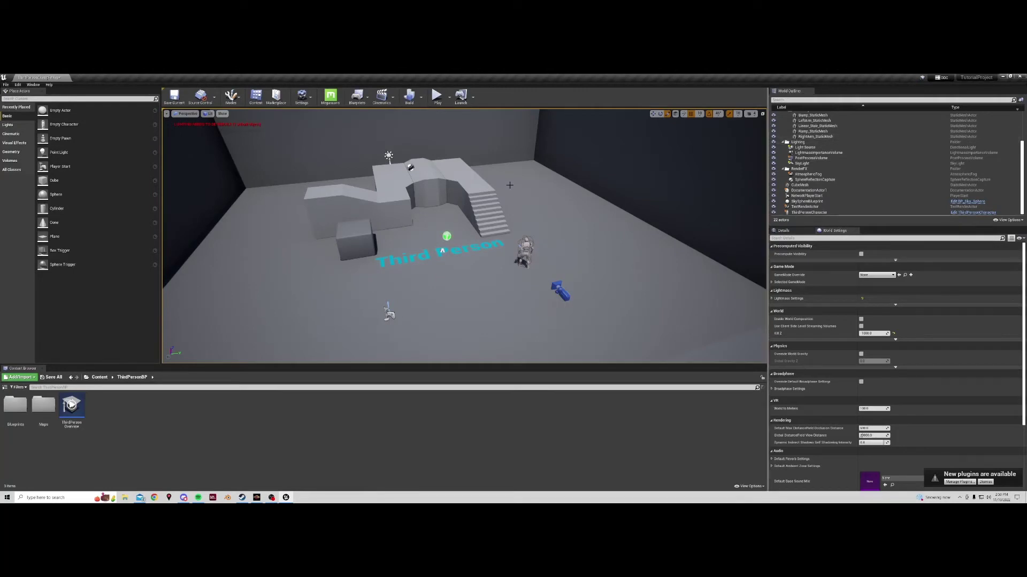
Step: Identify the back wall and the walkway's right arm, bump and ramp among the level's actors, and focus the view on the ramp
mouse_move(464, 236)
right_down()
mouse_move(439, 214)
mouse_move(454, 230)
right_up()
right_drag(443, 158, 439, 154)
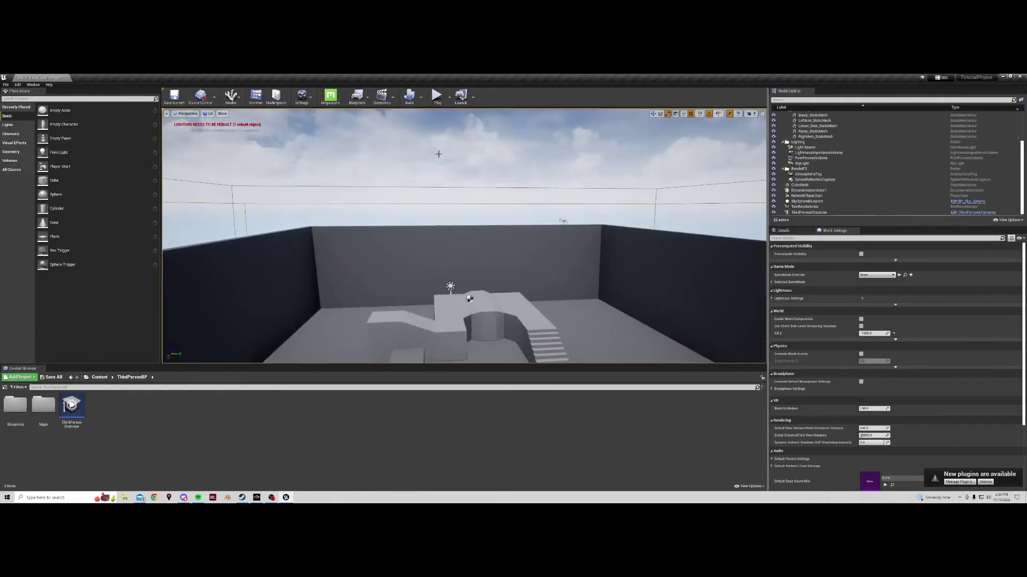
click(556, 246)
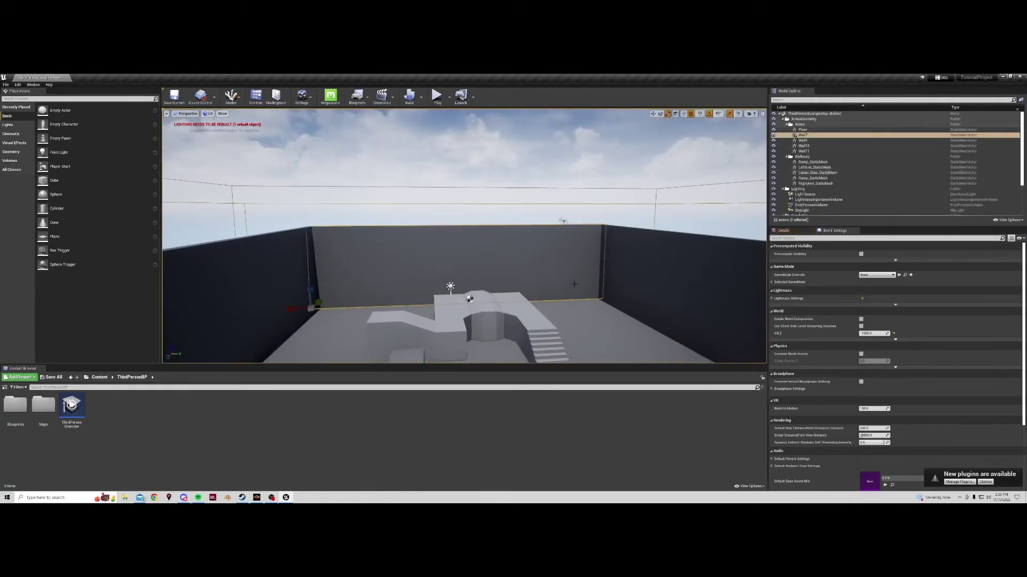
click(815, 183)
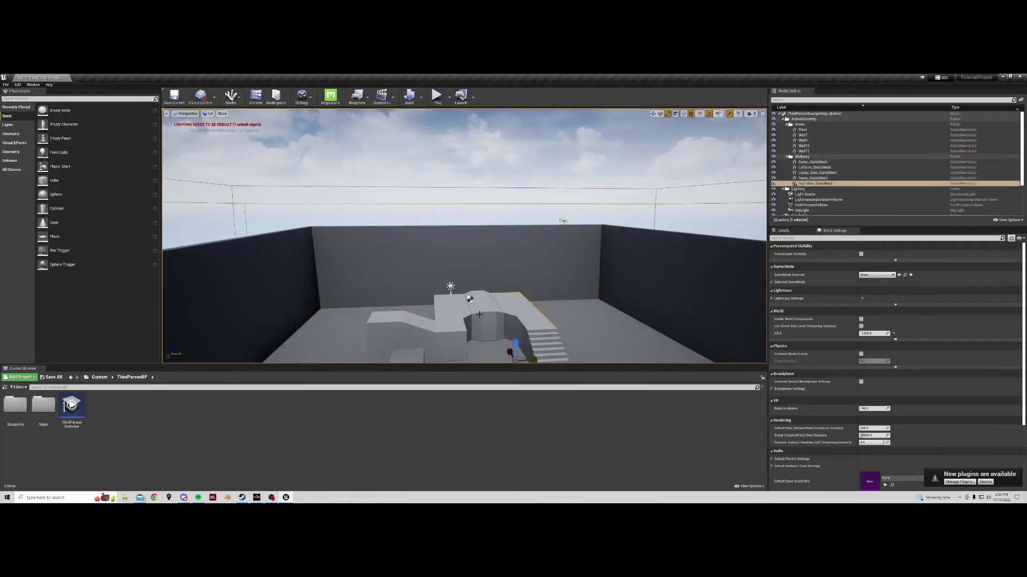
click(812, 162)
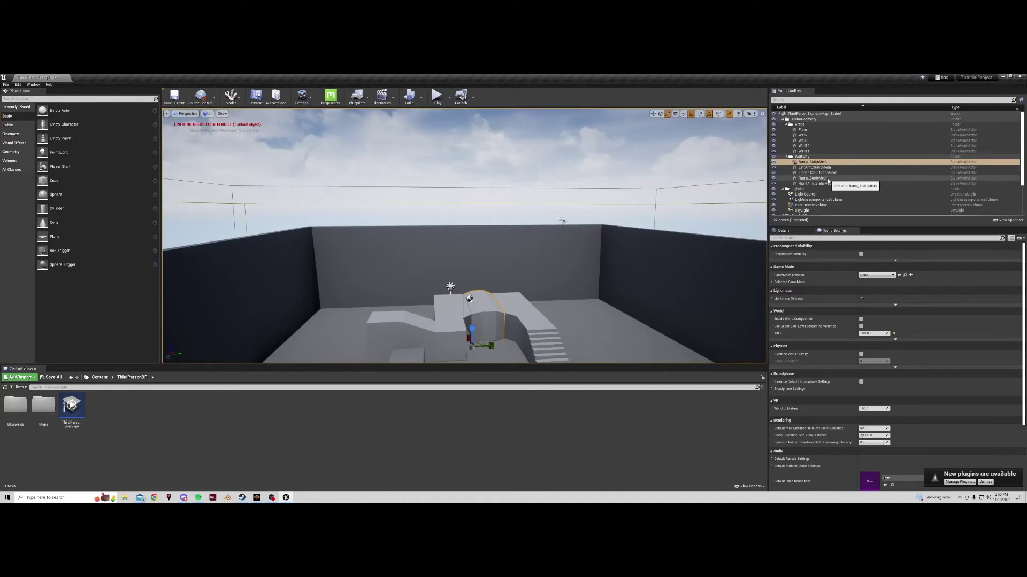
double_click(813, 178)
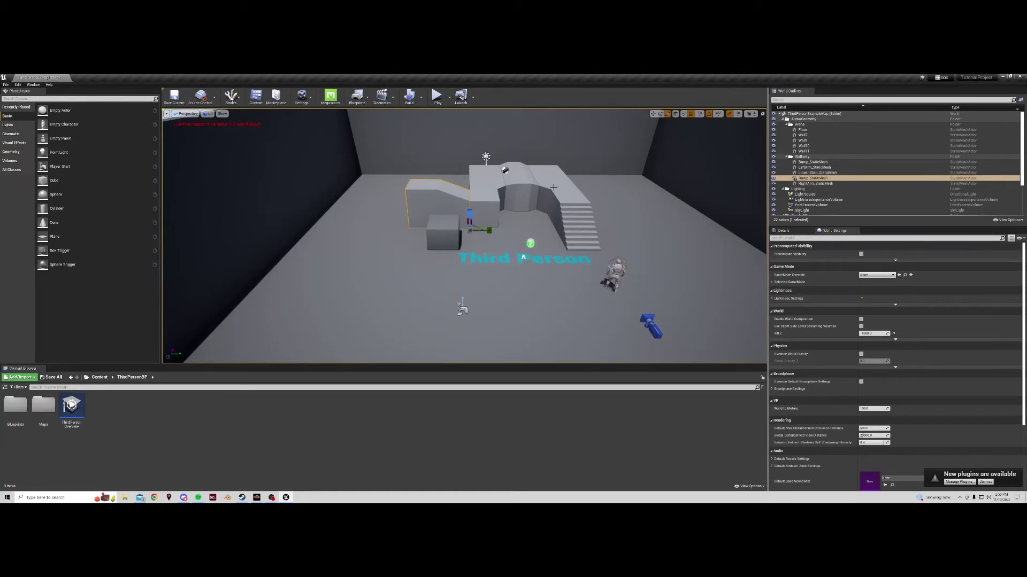
Step: Examine the ramp's details, including its transform, static mesh, material, physics and collision settings
click(794, 231)
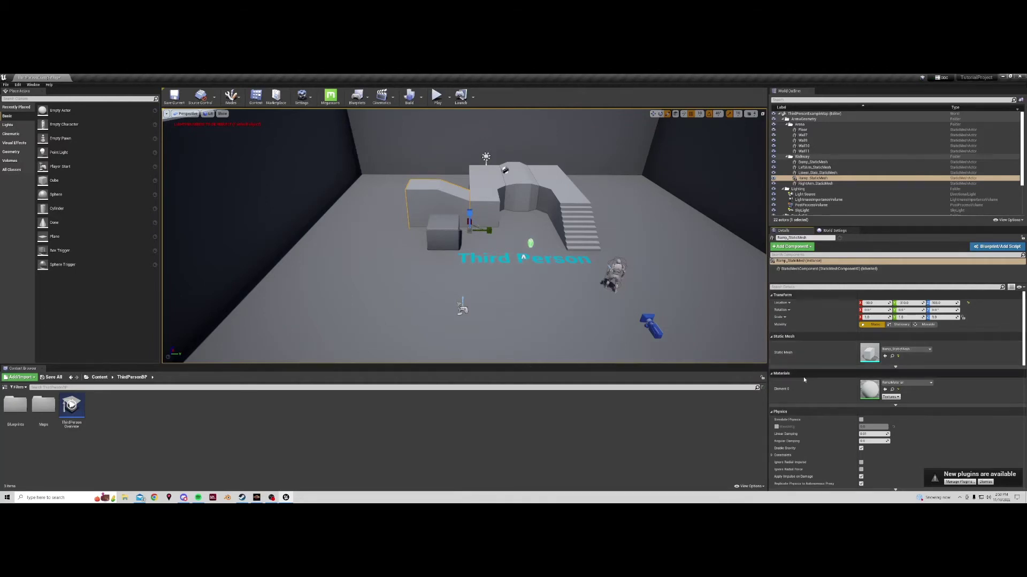
scroll(807, 382, down, 4)
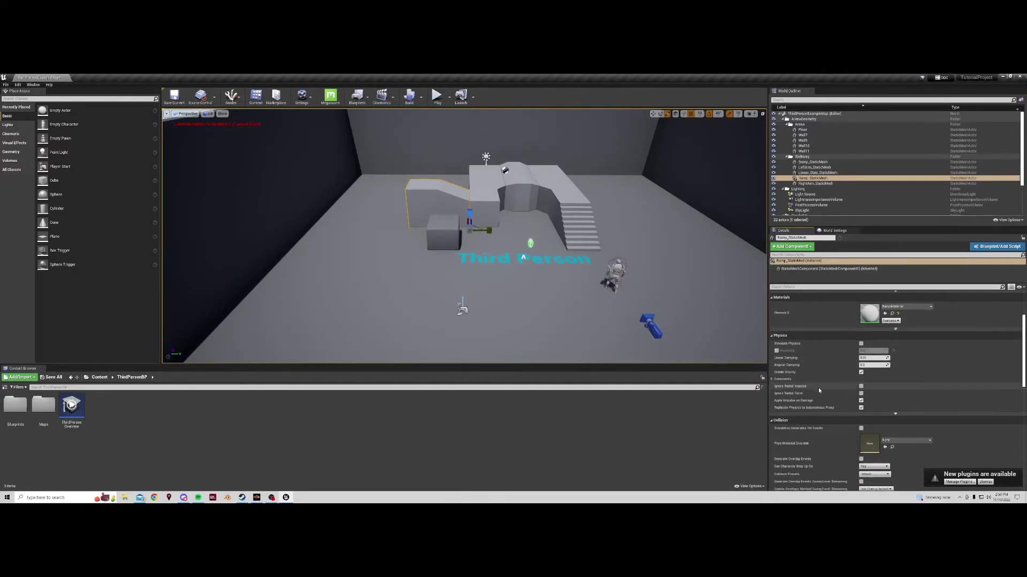
scroll(819, 387, up, 4)
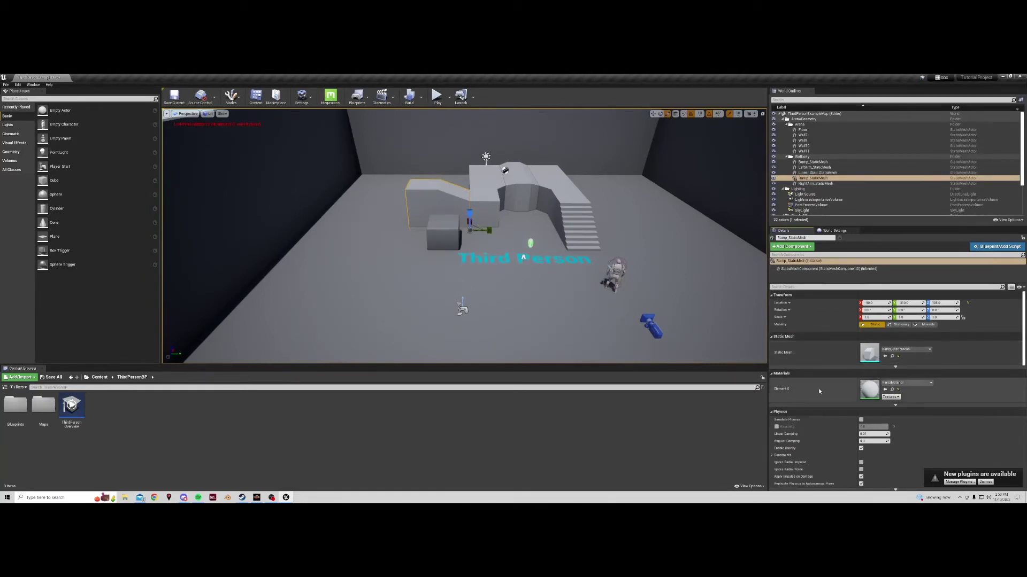
Step: Enable physics simulation on the ramp and raise it straight up above the walkway
click(790, 296)
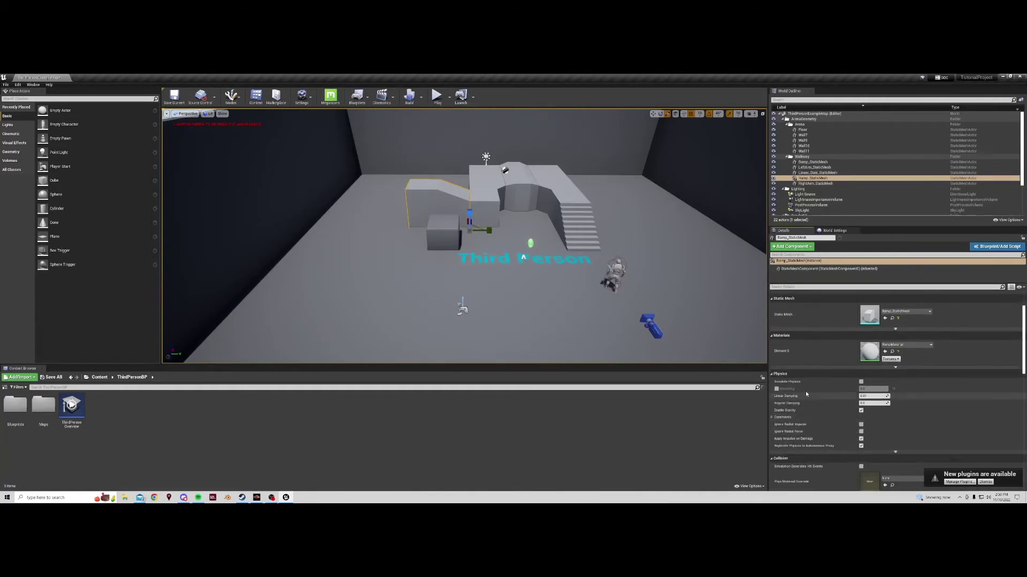
scroll(810, 381, down, 1)
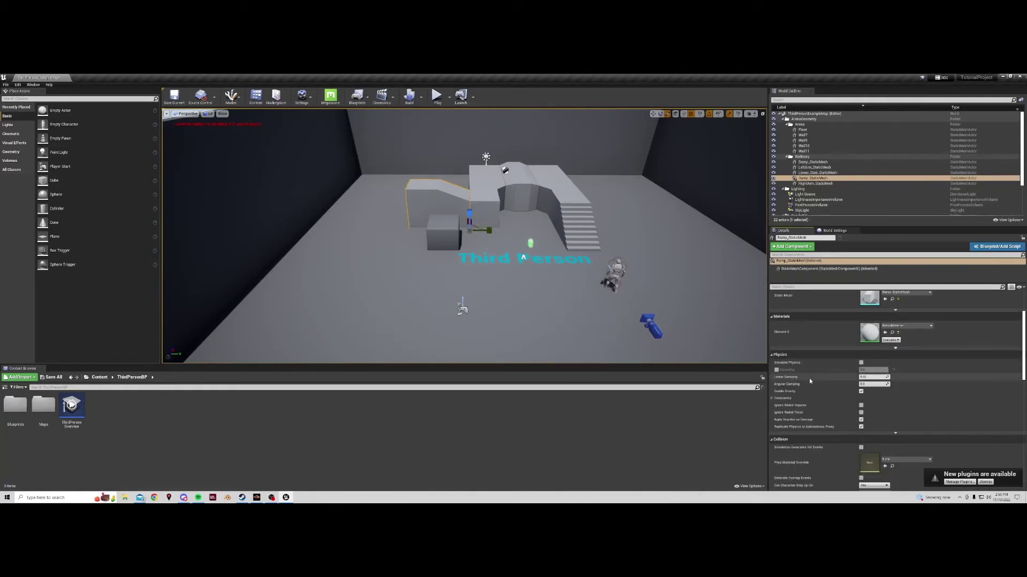
click(860, 363)
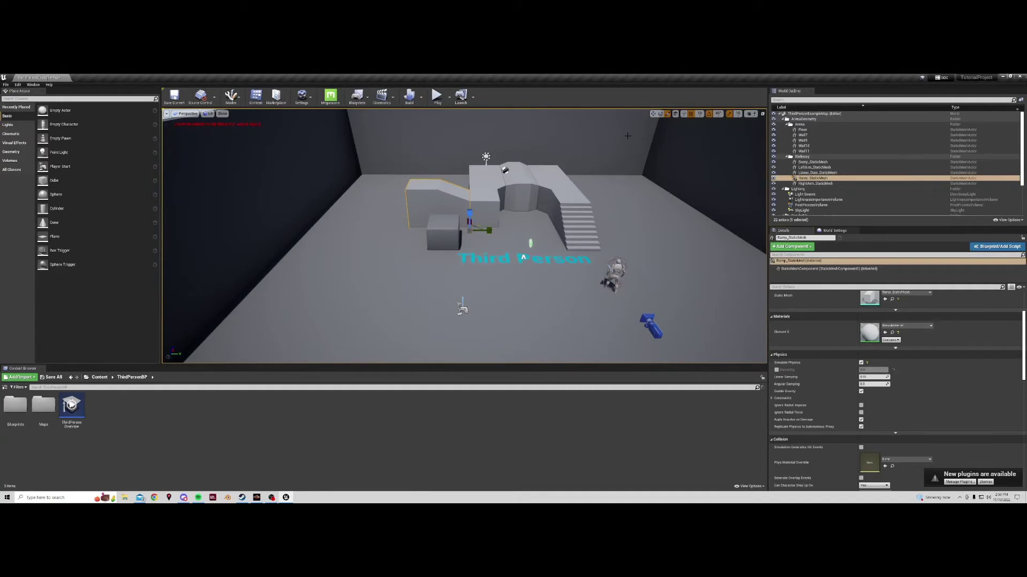
drag(469, 216, 463, 145)
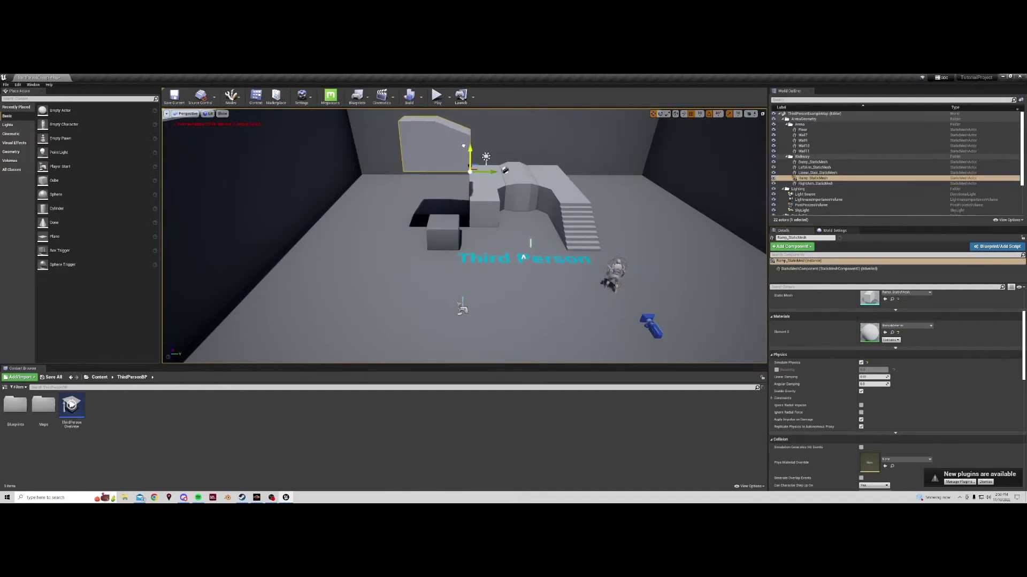
Step: Run the level in Simulate mode to test the raised ramp, stop the simulation and close the message log
click(449, 96)
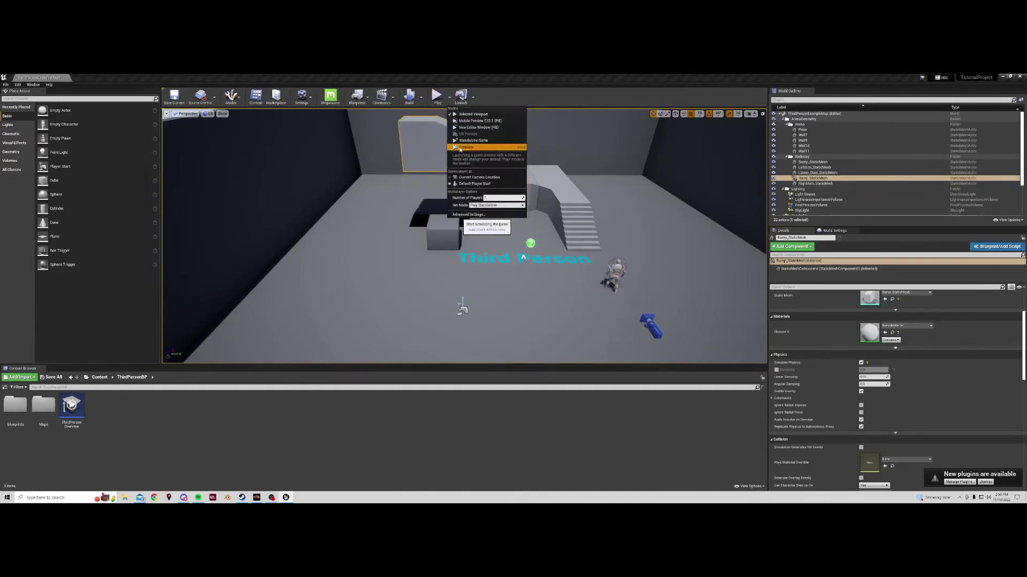
click(460, 148)
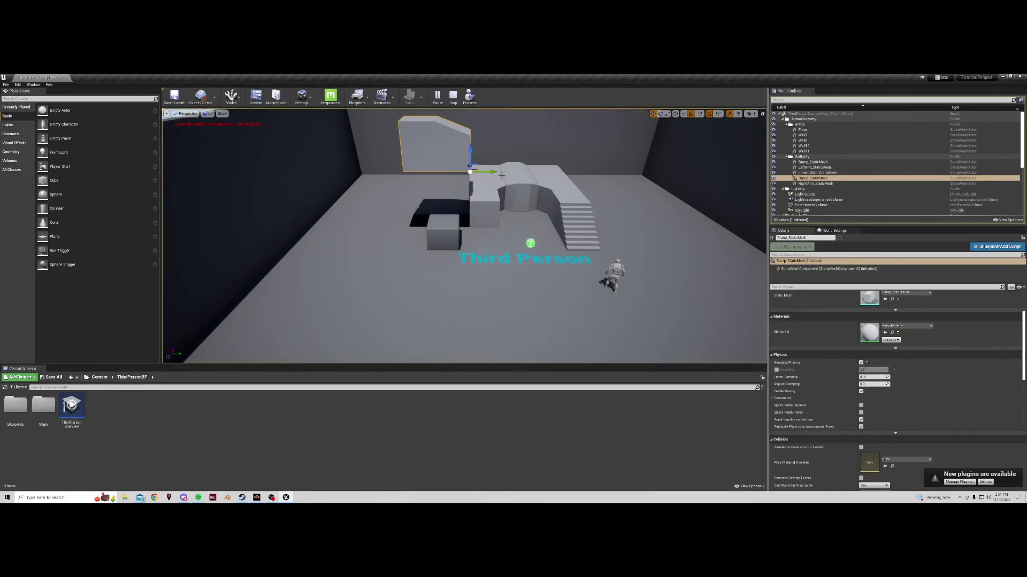
click(453, 97)
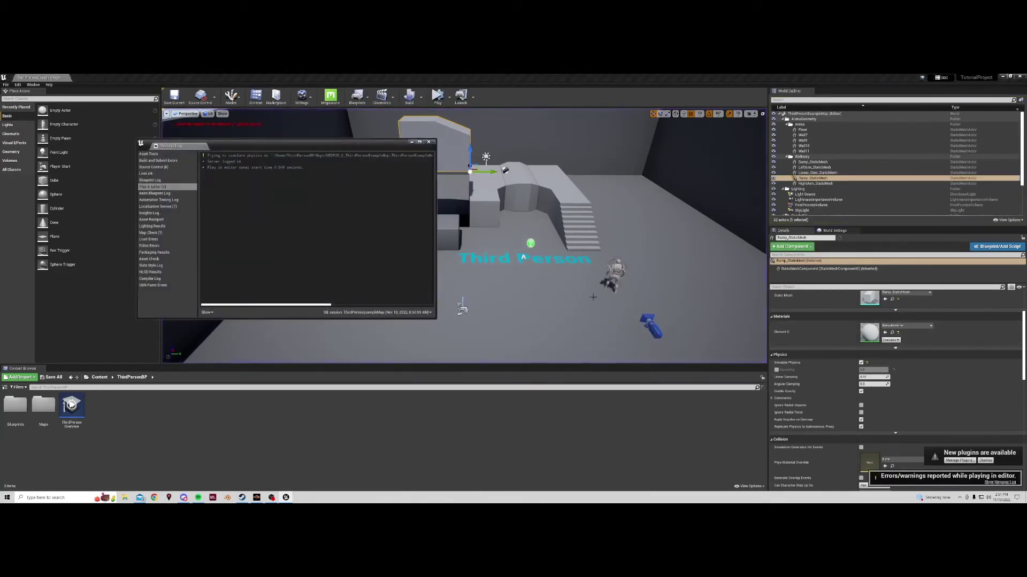
click(427, 143)
Step: Check the ramp's collision settings and disable its physics simulation
scroll(882, 442, down, 5)
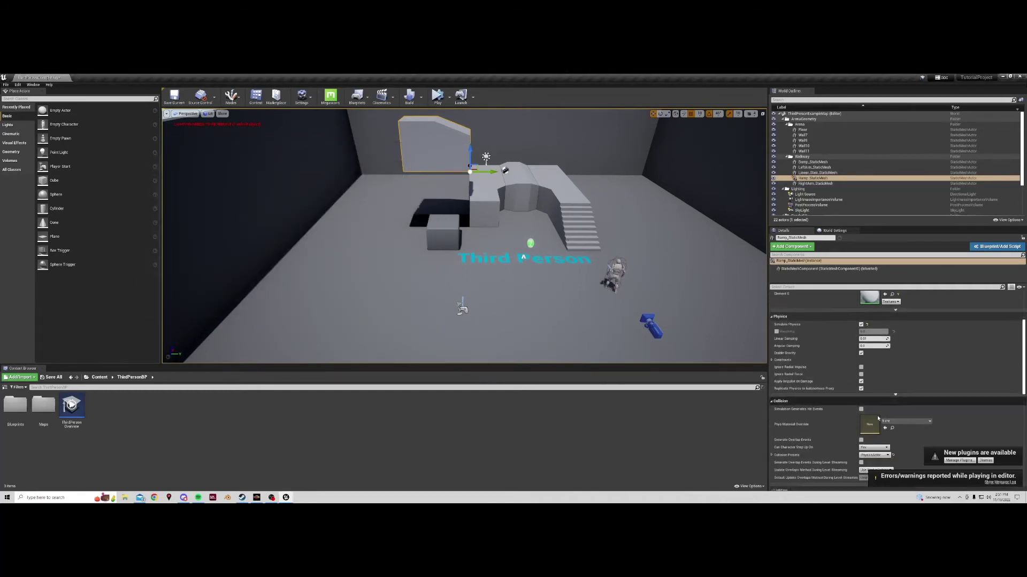
click(882, 427)
click(888, 427)
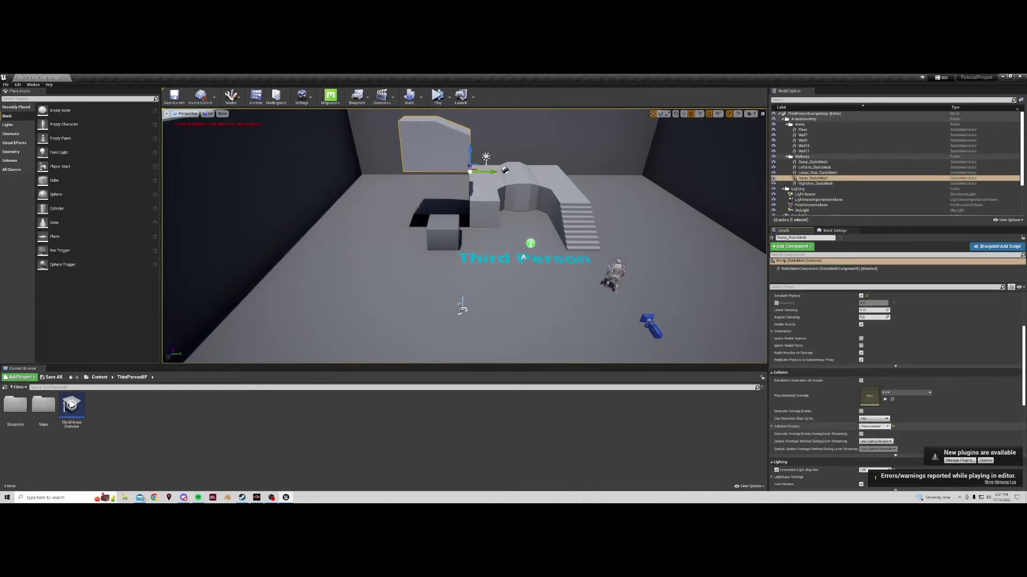
scroll(886, 428, up, 3)
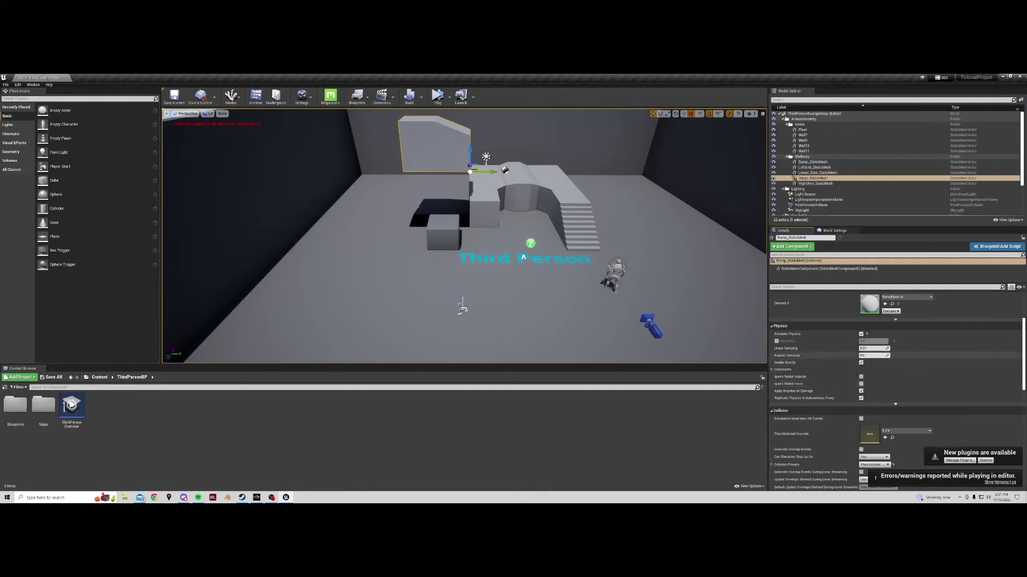
click(861, 335)
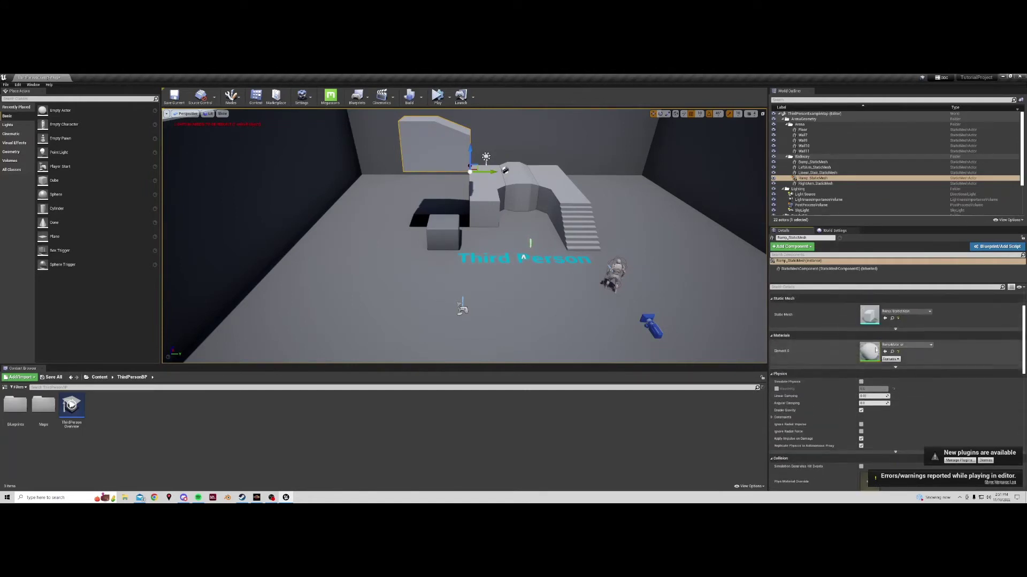
click(861, 382)
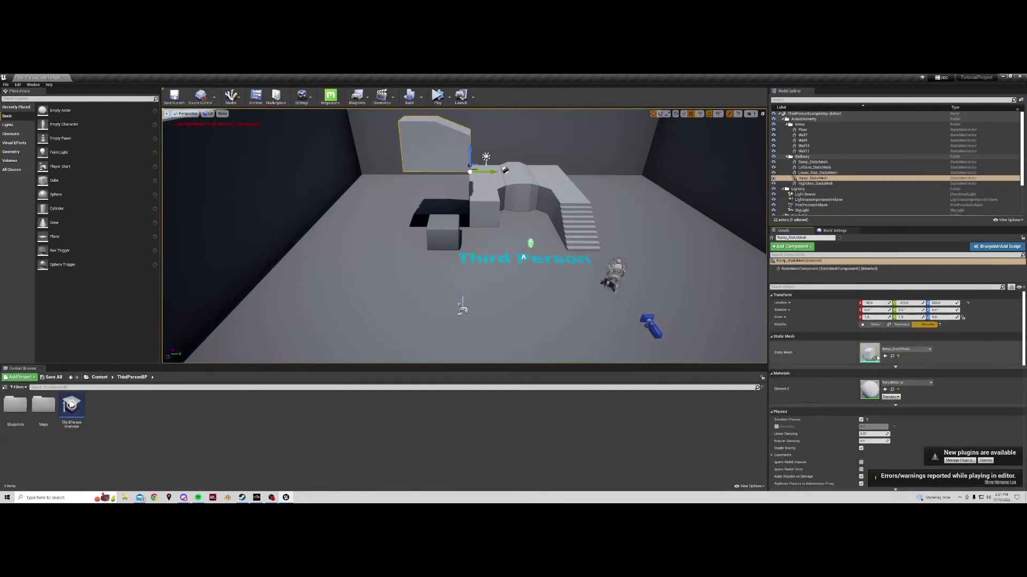
click(862, 420)
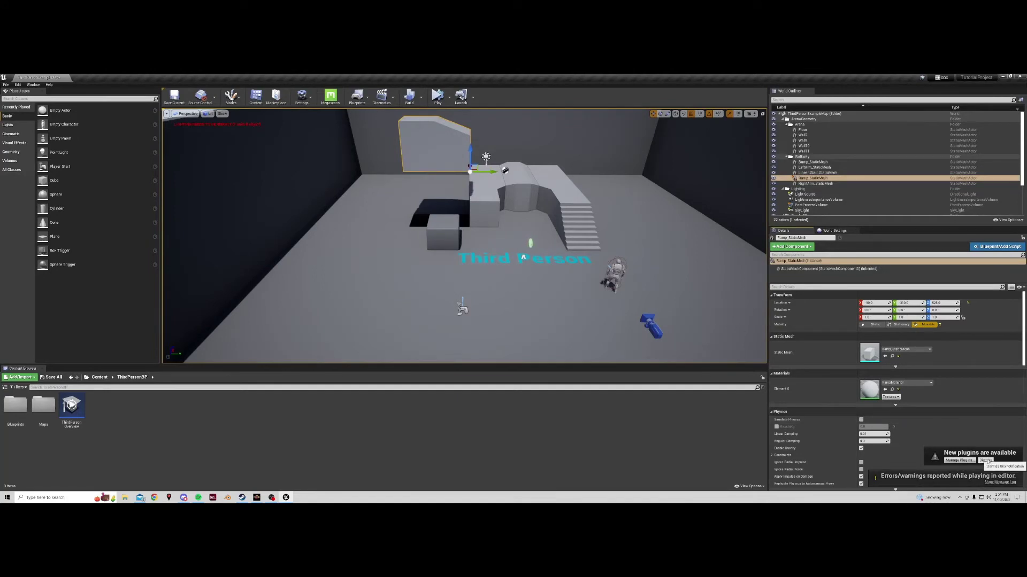
Step: Hide the ramp through its Visible rendering setting and make it visible again
right_drag(586, 229, 614, 221)
scroll(869, 404, down, 1)
scroll(869, 404, down, 4)
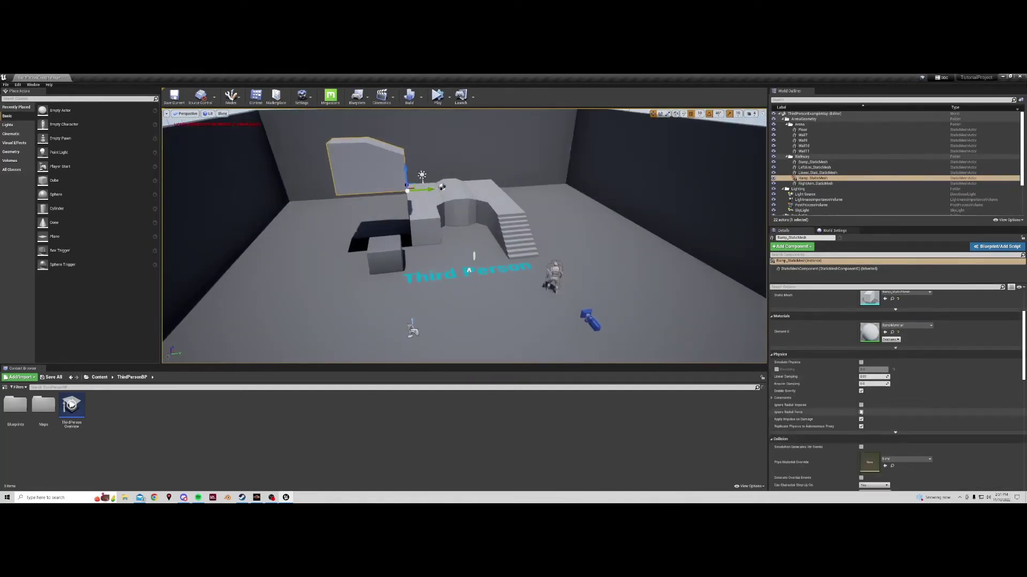
scroll(839, 412, down, 4)
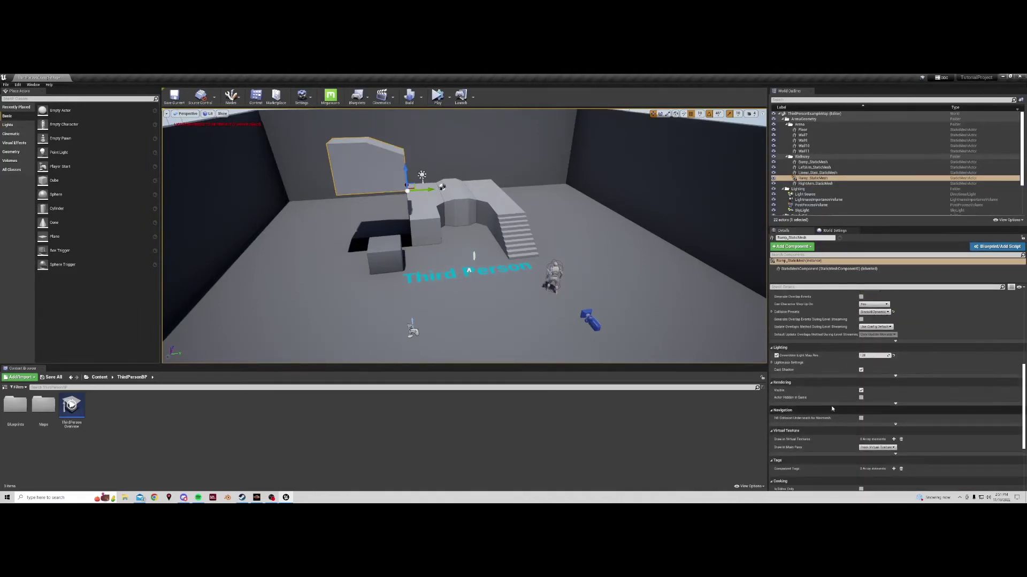
click(861, 390)
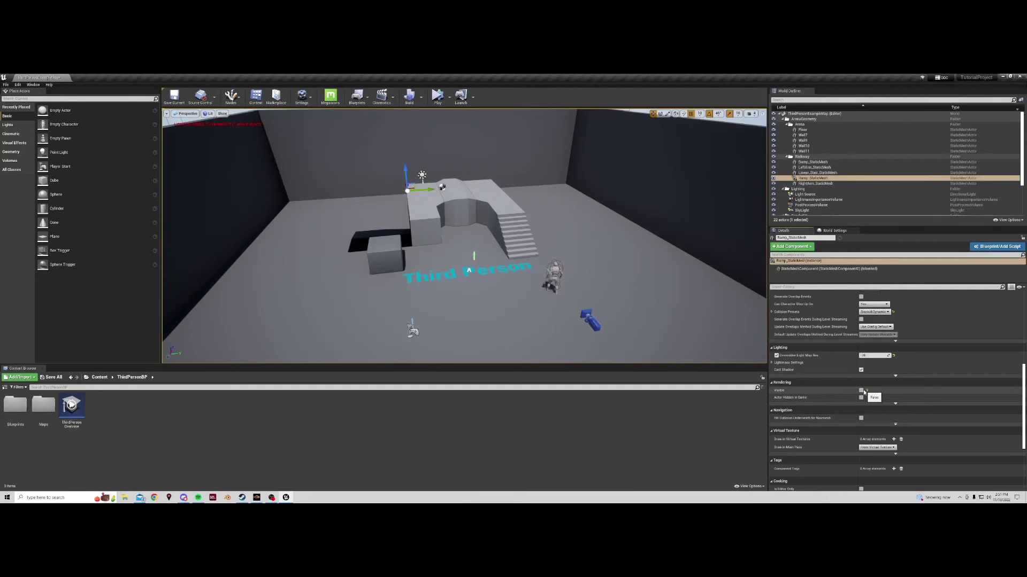
click(861, 391)
Step: Toggle the ramp actor's visibility in the level's actor list off and on several times, ending with it shown
click(773, 179)
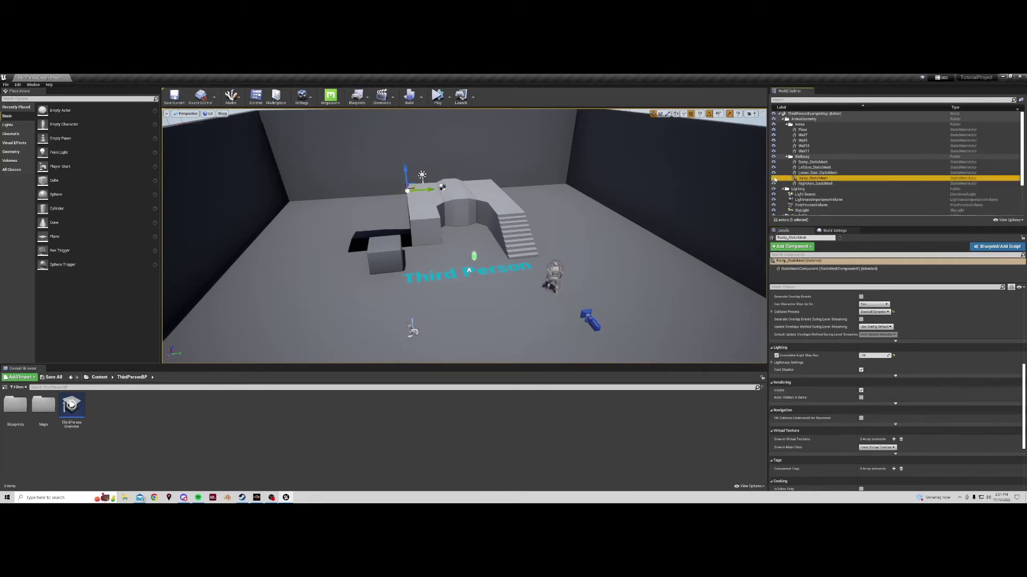
click(773, 181)
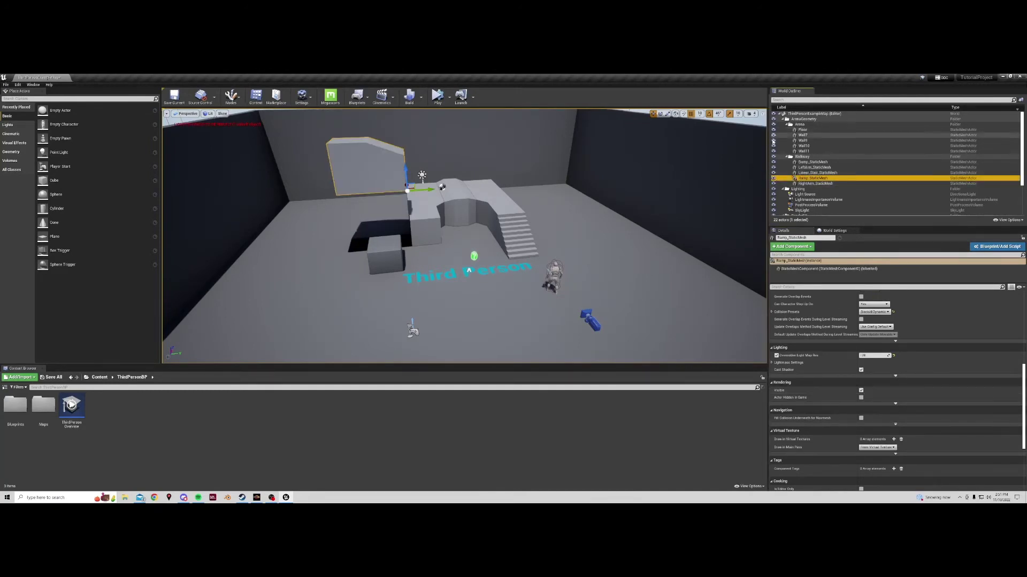
click(774, 178)
click(773, 180)
click(773, 179)
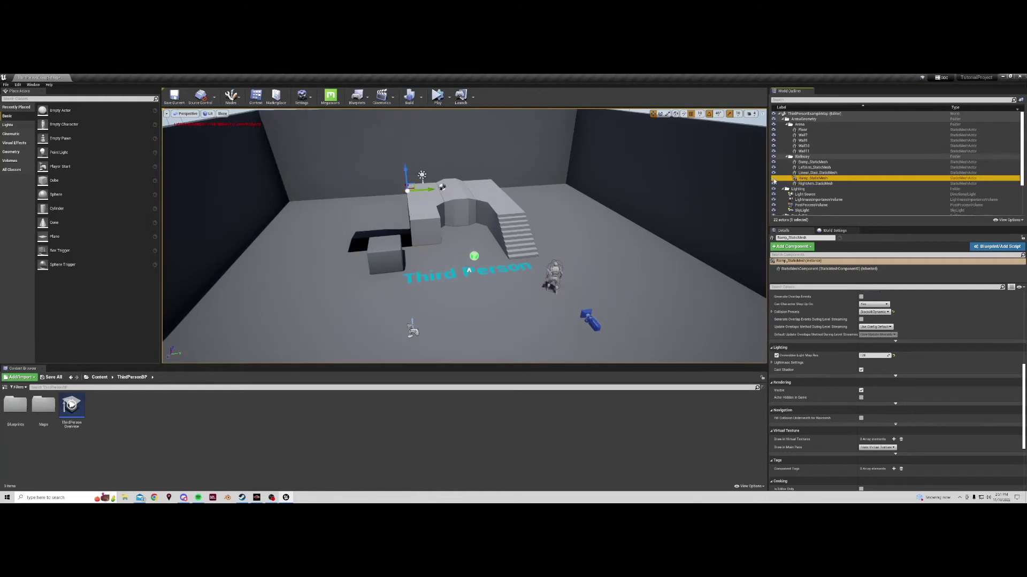
click(774, 179)
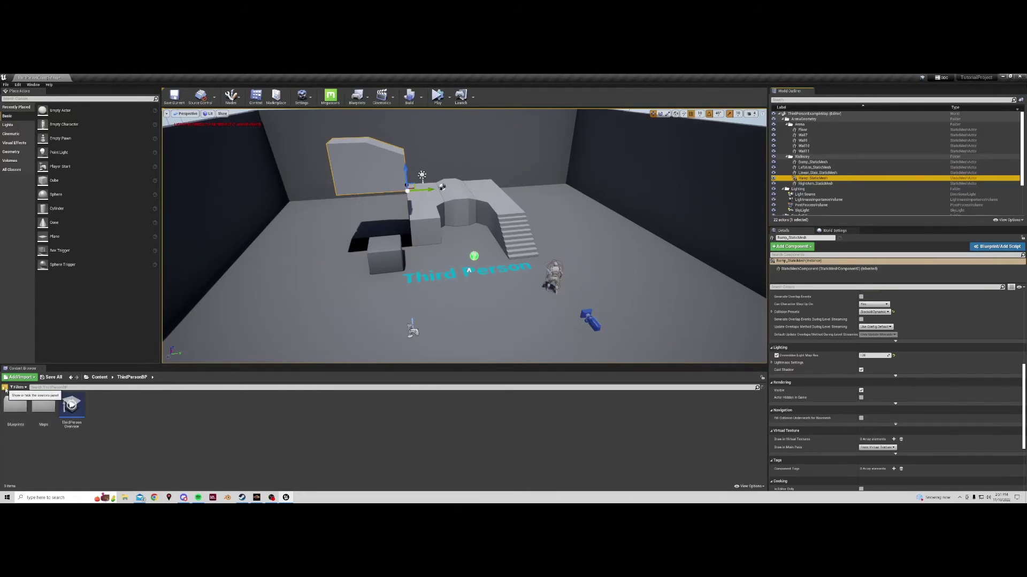
Step: Show the content folder tree, expand the ThirdPersonBP, Mannequin and Character folders, and view the Animations assets
click(4, 388)
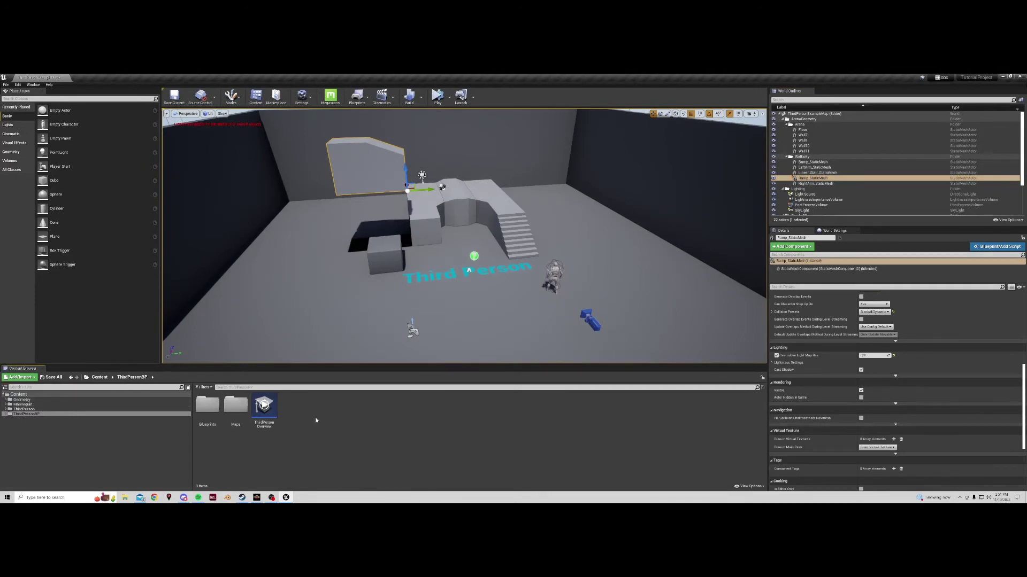
click(8, 414)
click(16, 409)
click(6, 404)
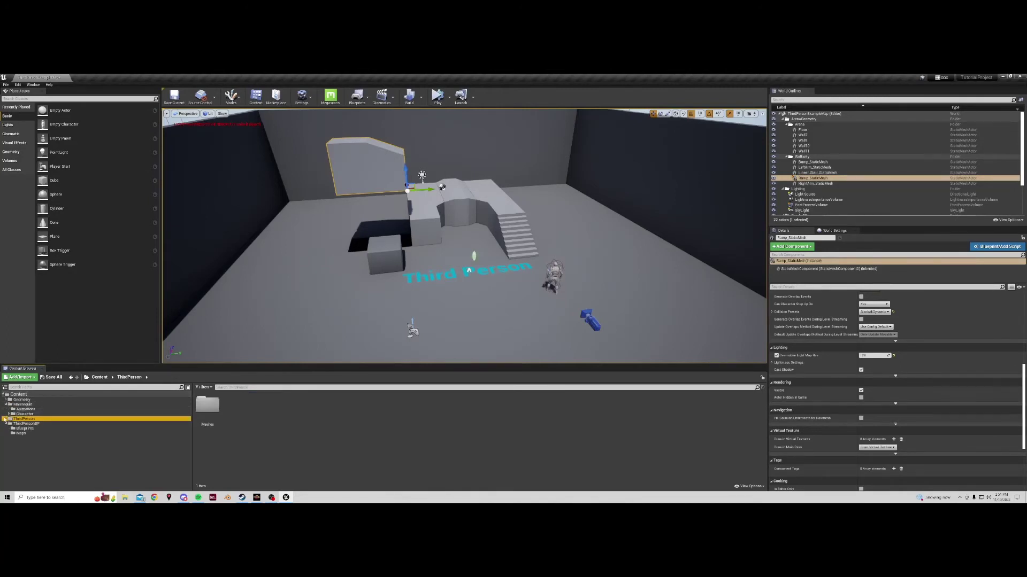
click(24, 409)
click(9, 413)
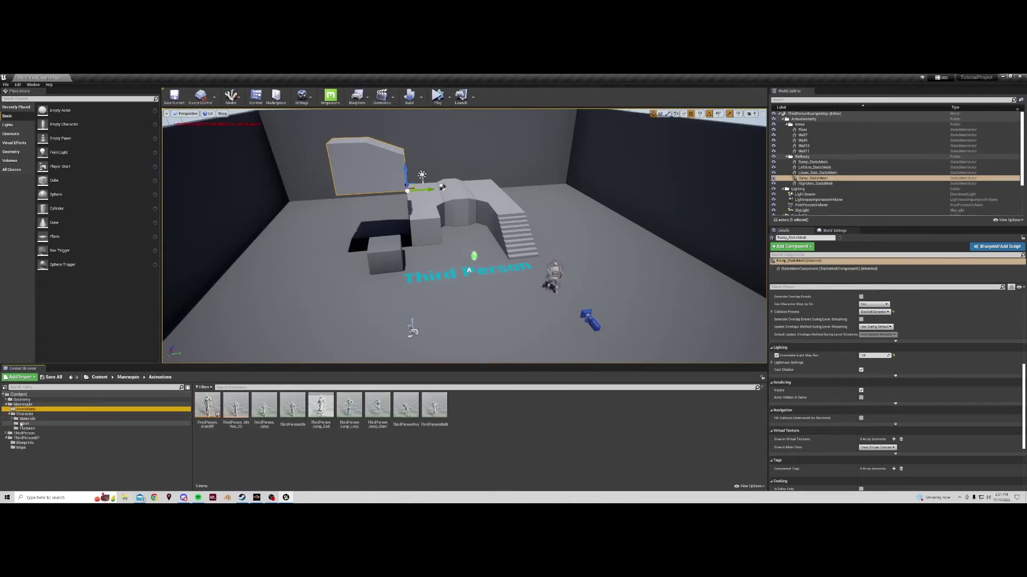
Step: Browse the Mannequin character's Mesh, Textures and Materials folders and the ThirdPersonBP folder, and return to the Content root
click(24, 423)
click(25, 428)
click(24, 437)
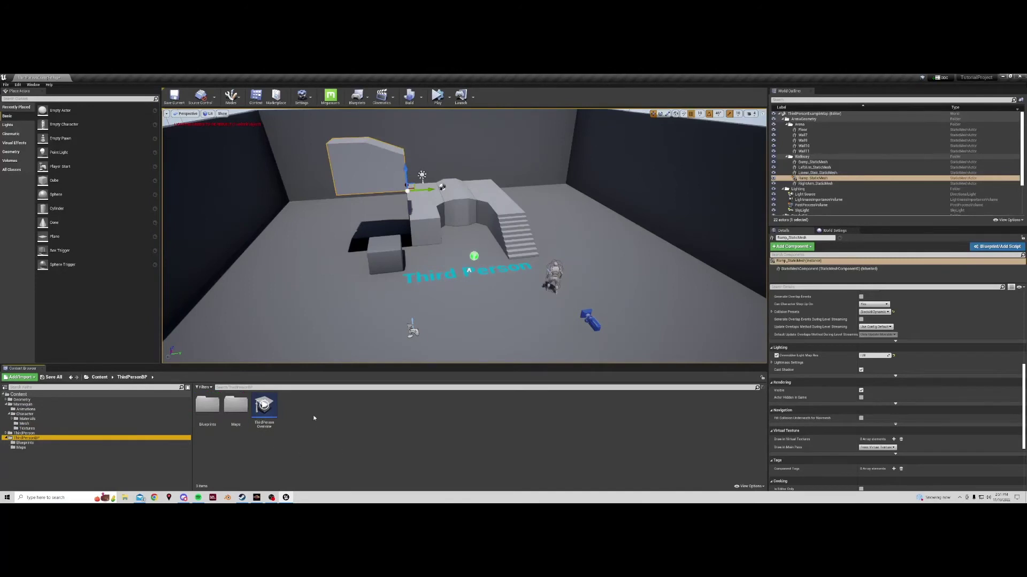
click(27, 429)
click(27, 419)
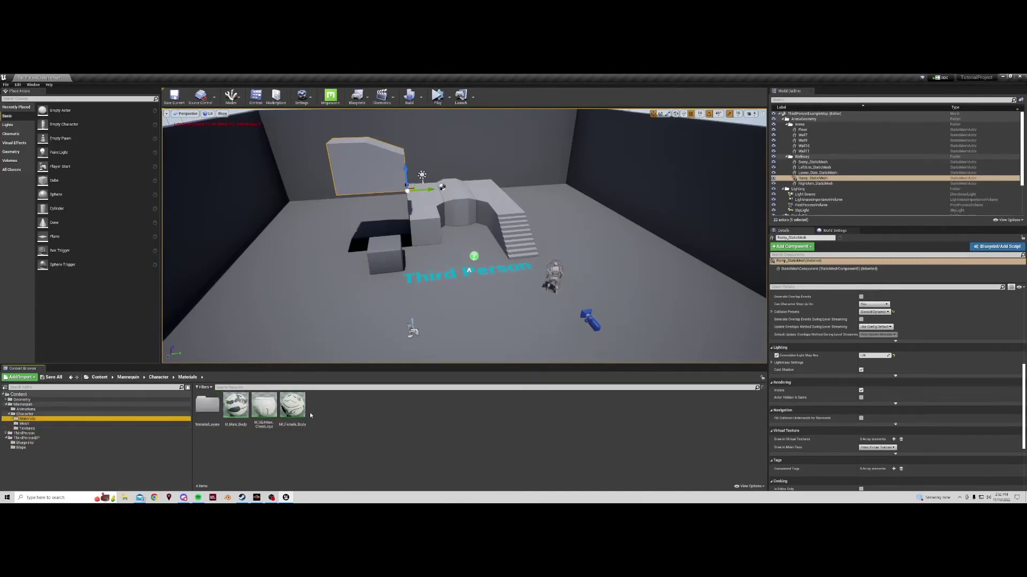
click(25, 414)
click(26, 428)
click(18, 394)
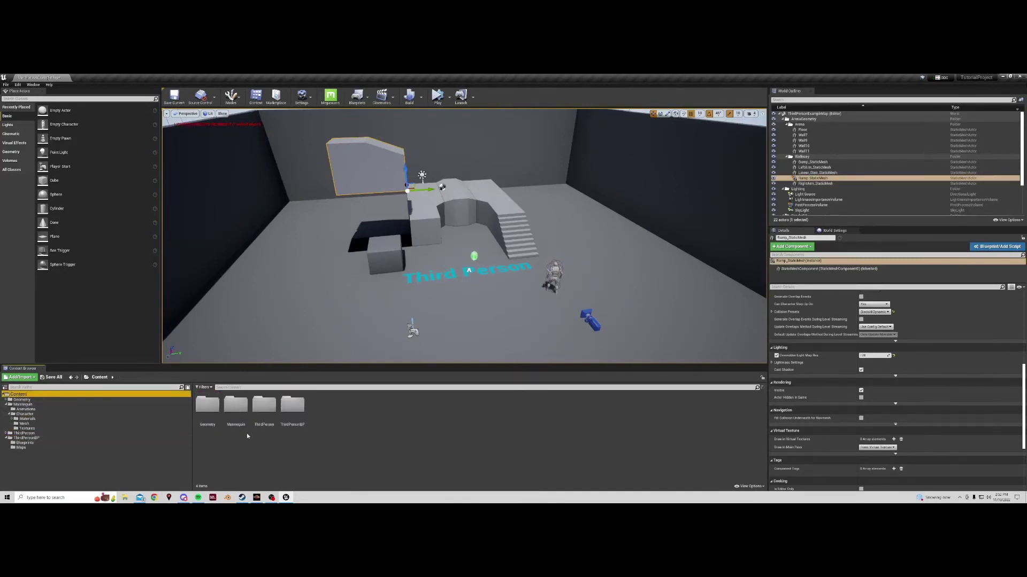
Step: Place the linear stair and ramp static meshes from ThirdPerson/Meshes on the arena floor near the grey cube
double_click(263, 404)
double_click(207, 405)
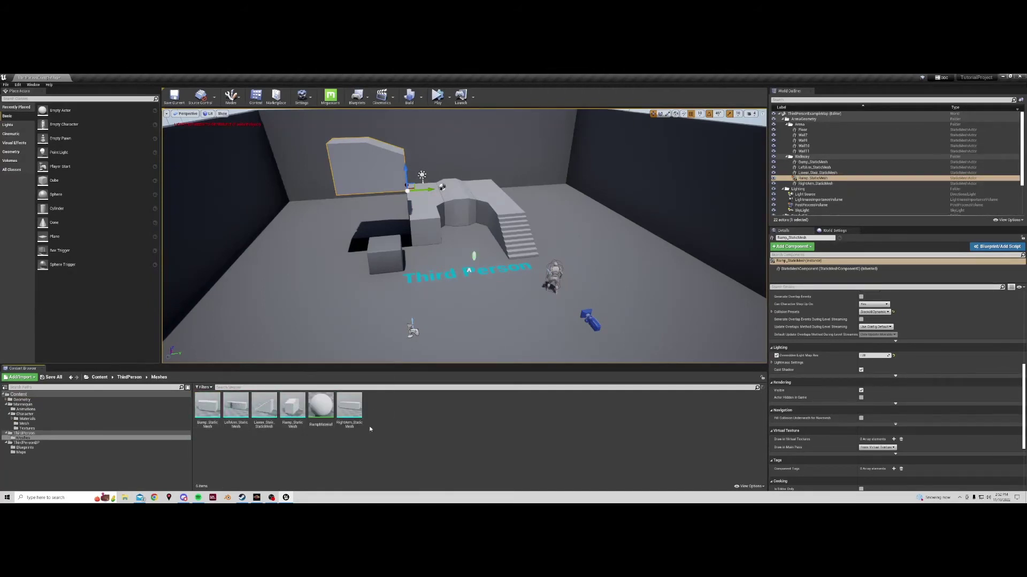
drag(266, 411, 335, 281)
drag(293, 406, 448, 279)
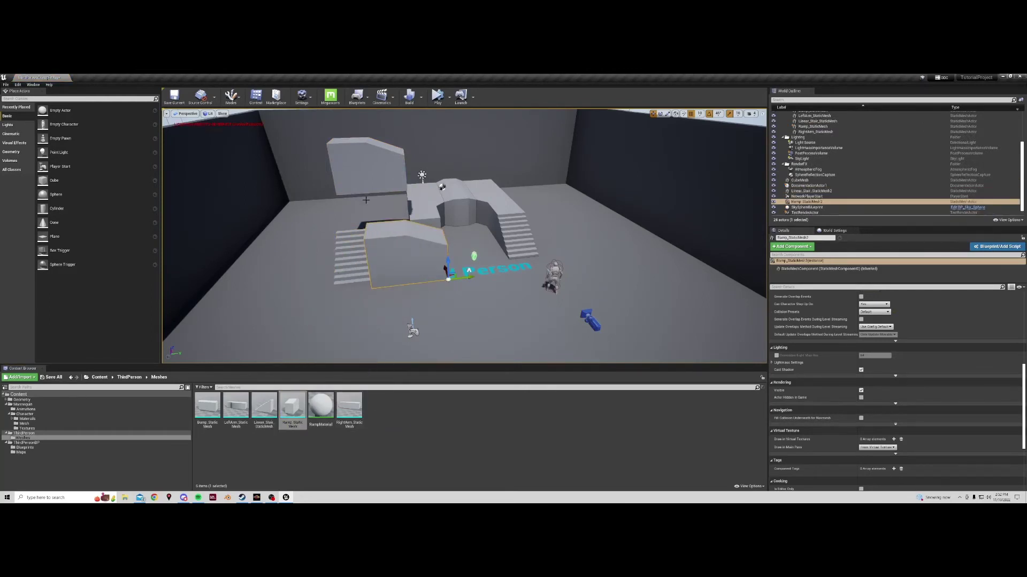
Step: Move the newly placed ramp across the floor to the left of the new stairs, clear of the cube
right_drag(506, 250, 499, 223)
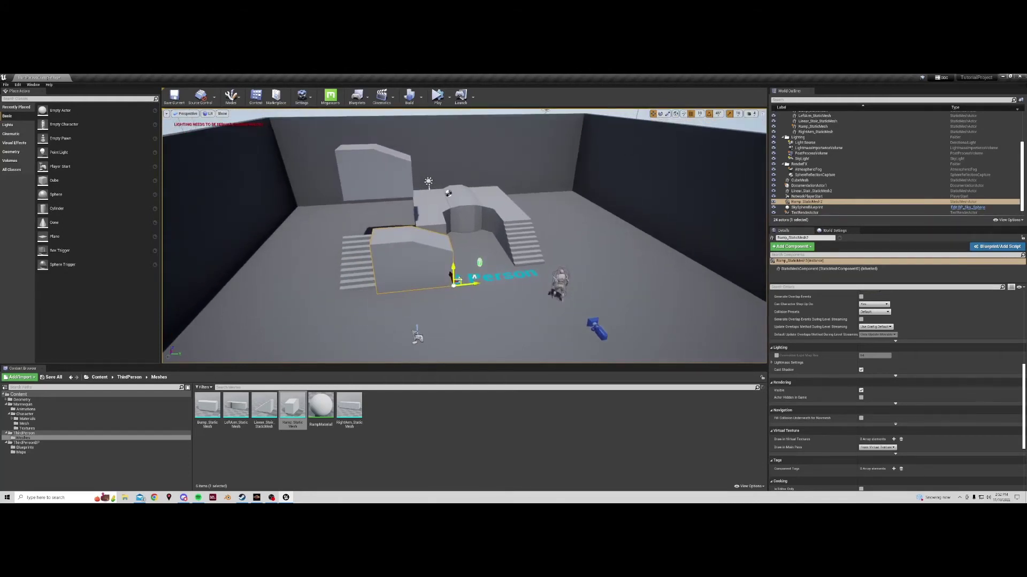
drag(458, 280, 319, 296)
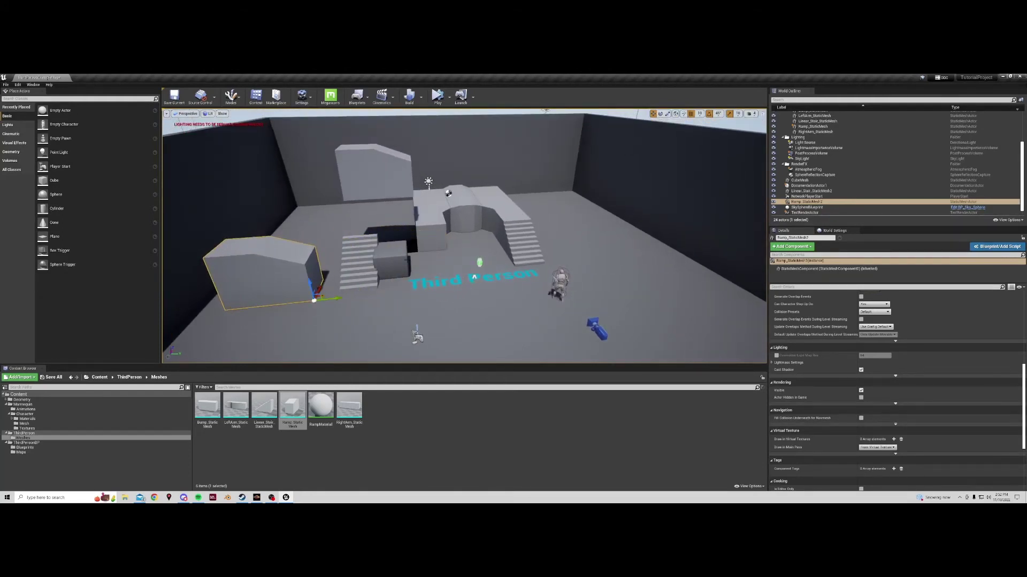
right_drag(474, 277, 396, 250)
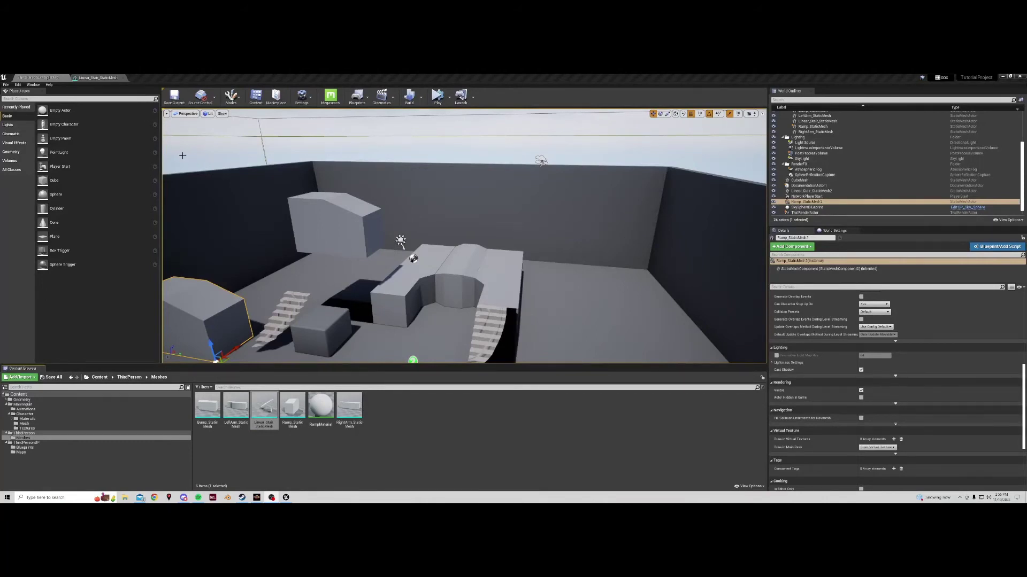
Step: Save the current level and all other modified content
click(175, 99)
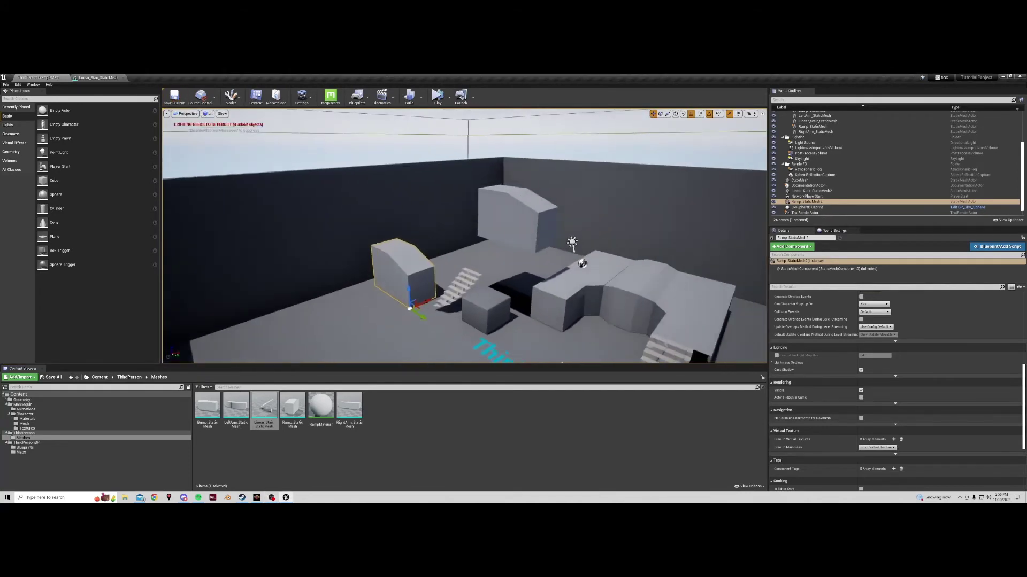
right_drag(464, 235, 516, 251)
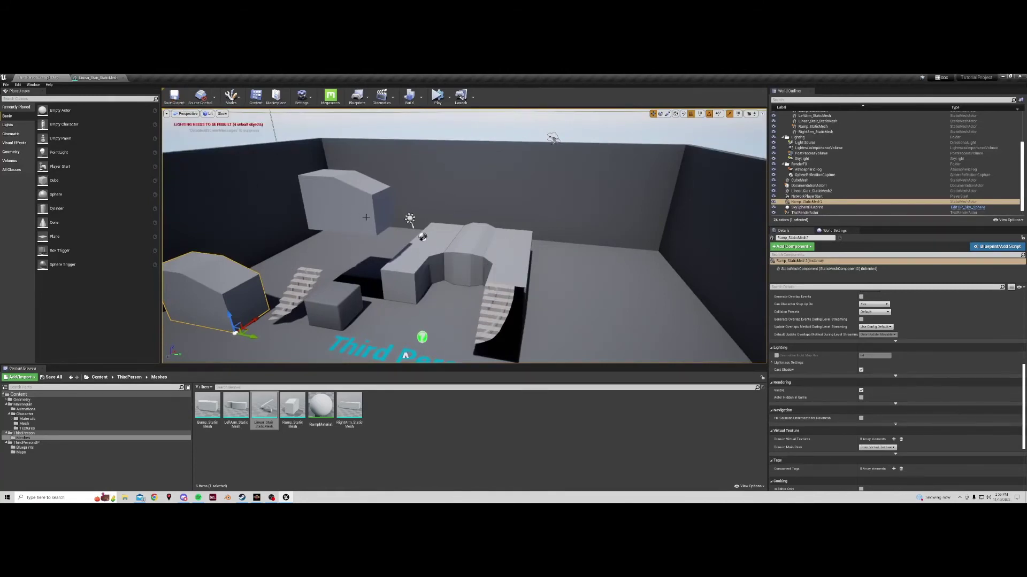
click(51, 378)
Step: Open the linear stair static mesh, assign RampMaterial to its material slot, and return to the level
double_click(259, 410)
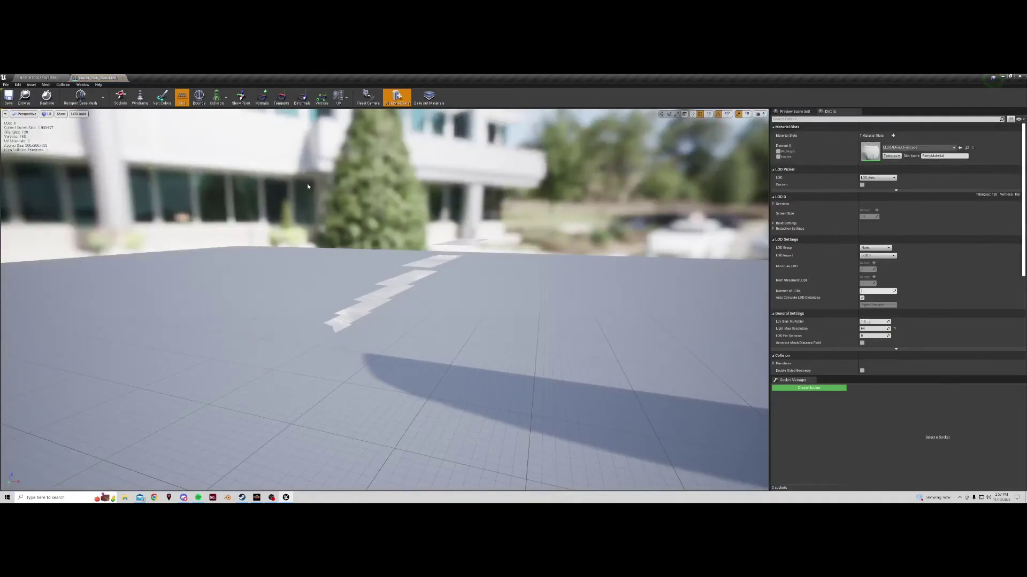
click(912, 148)
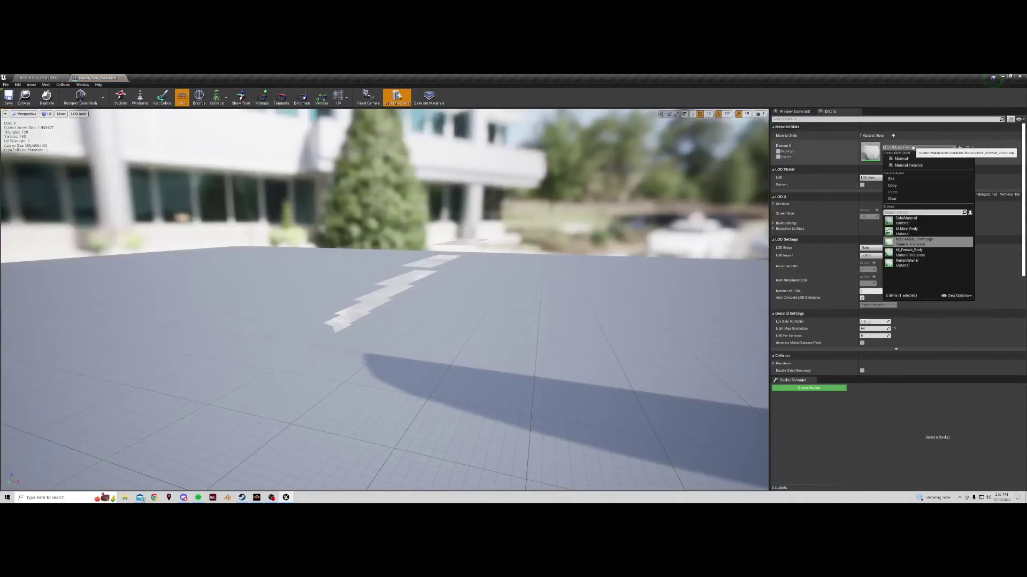
click(906, 261)
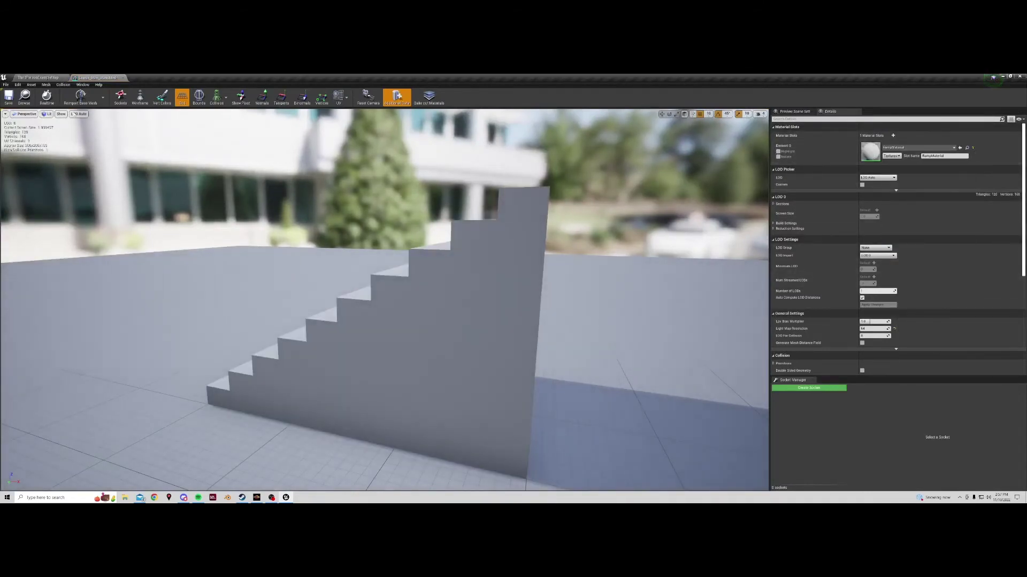
click(9, 98)
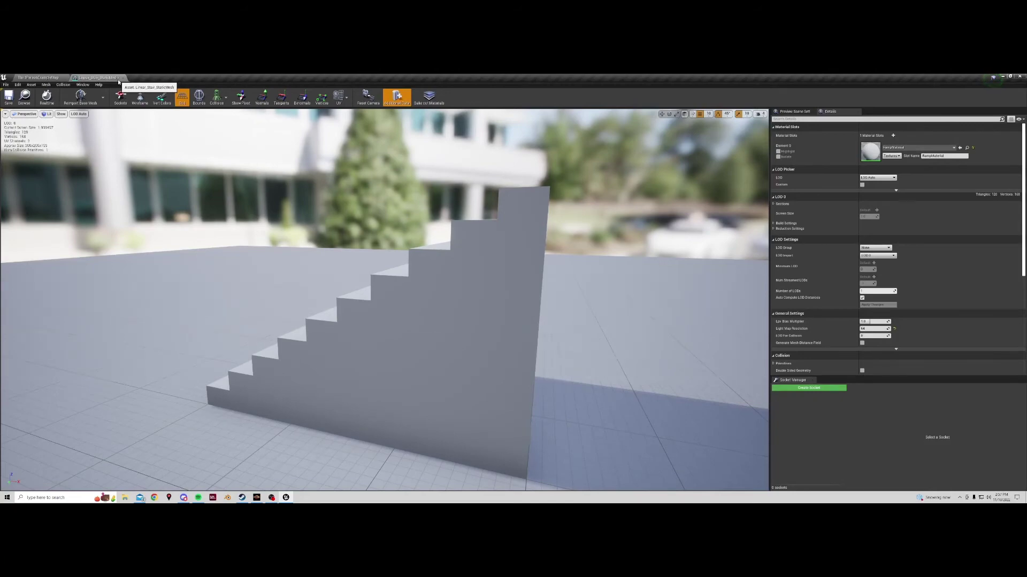
click(41, 78)
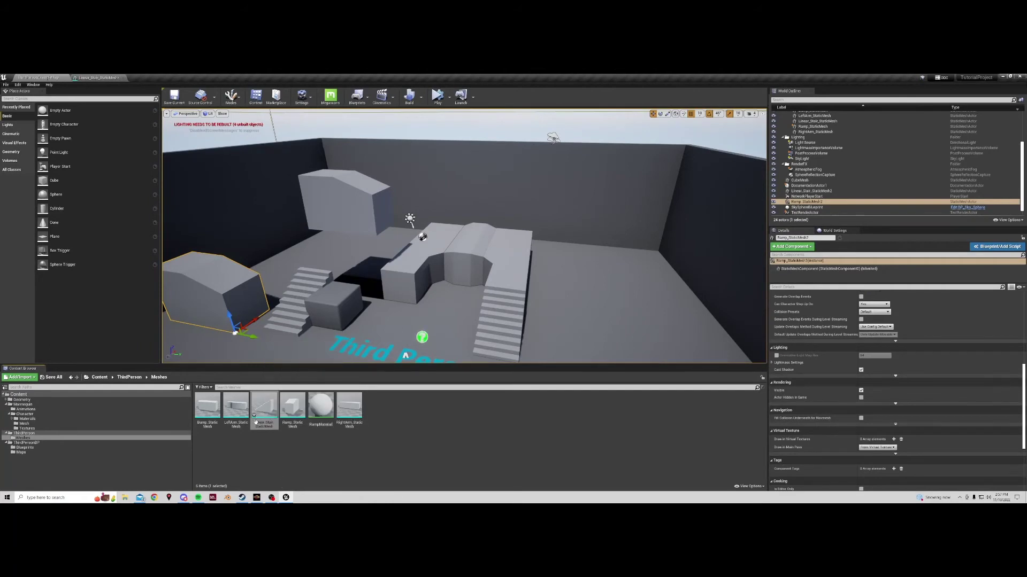
Step: Save all modified assets, including the edited linear stair static mesh
click(401, 426)
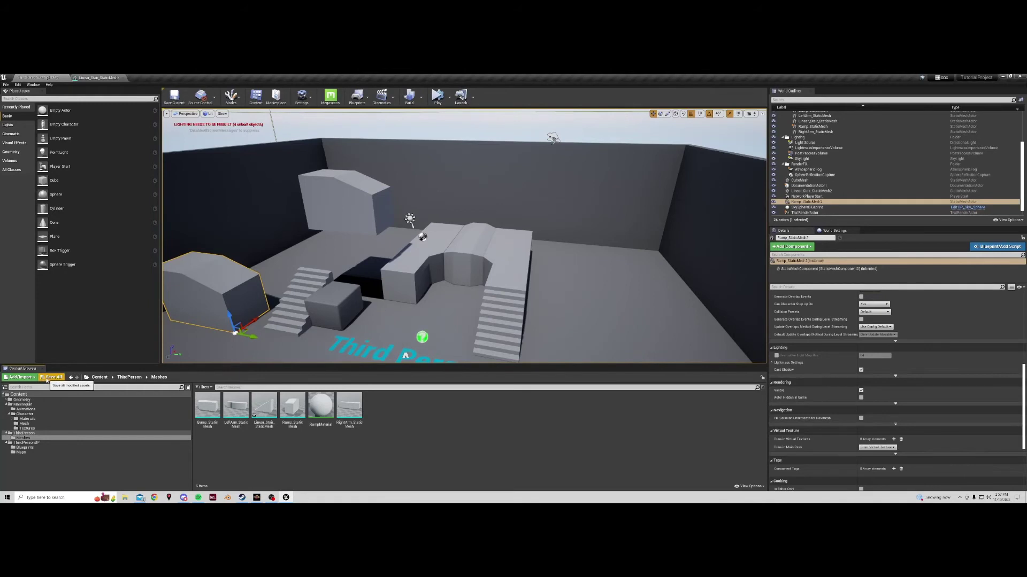
click(52, 377)
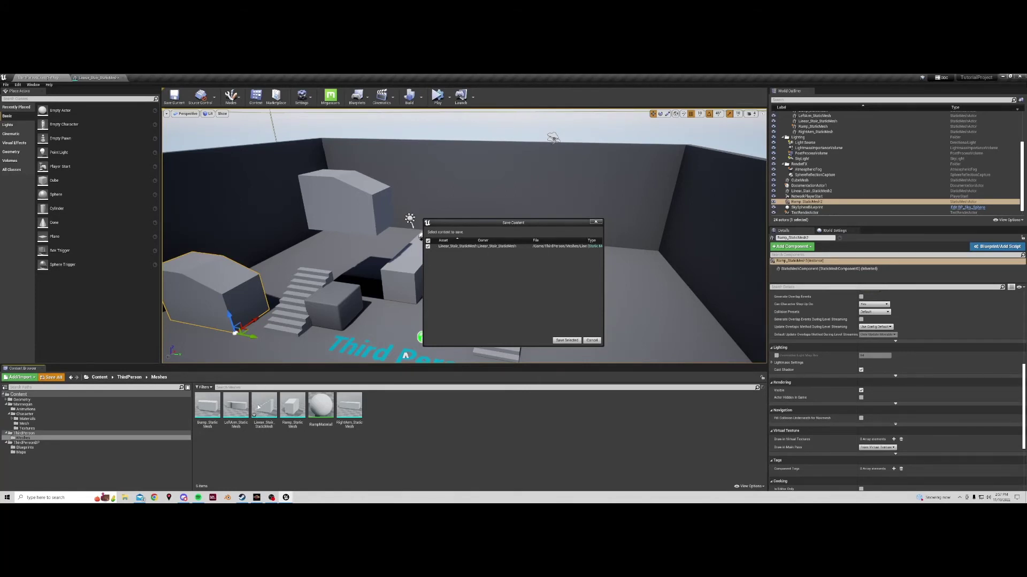
click(570, 341)
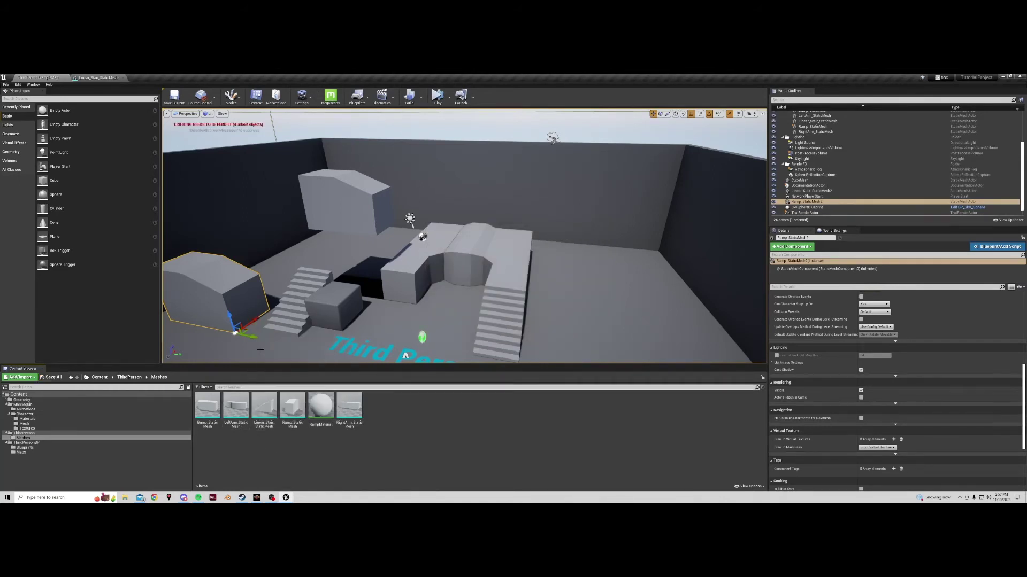
Step: Switch to Landscape mode and create a new landscape with the default settings
click(231, 96)
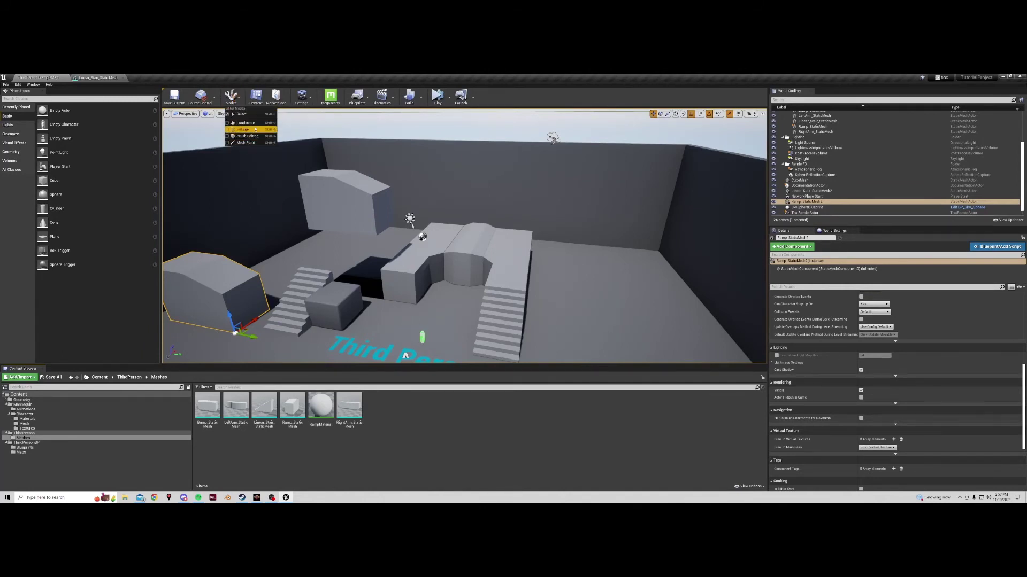
click(247, 123)
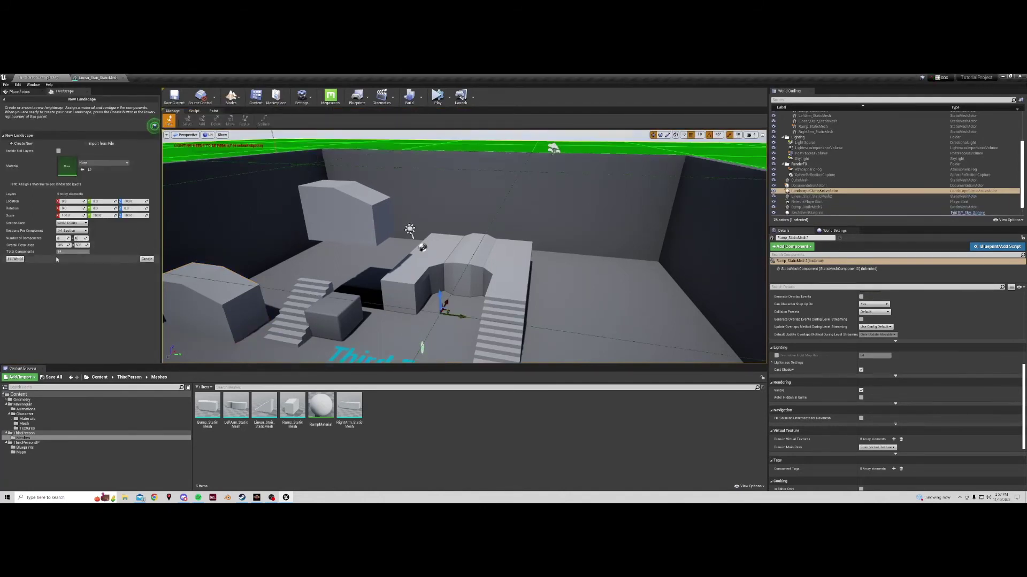
click(146, 259)
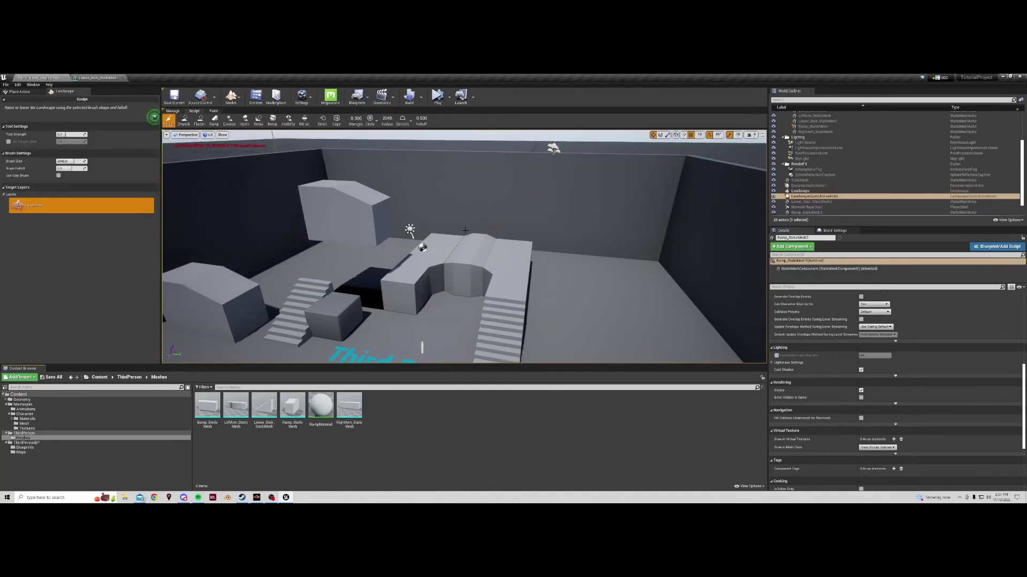
Step: Sculpt raised terrain on the landscape outside the arena, behind its back wall
key(s)
mouse_move(464, 246)
right_down()
mouse_move(465, 259)
mouse_move(513, 284)
mouse_move(462, 294)
mouse_move(465, 270)
mouse_move(442, 248)
right_up()
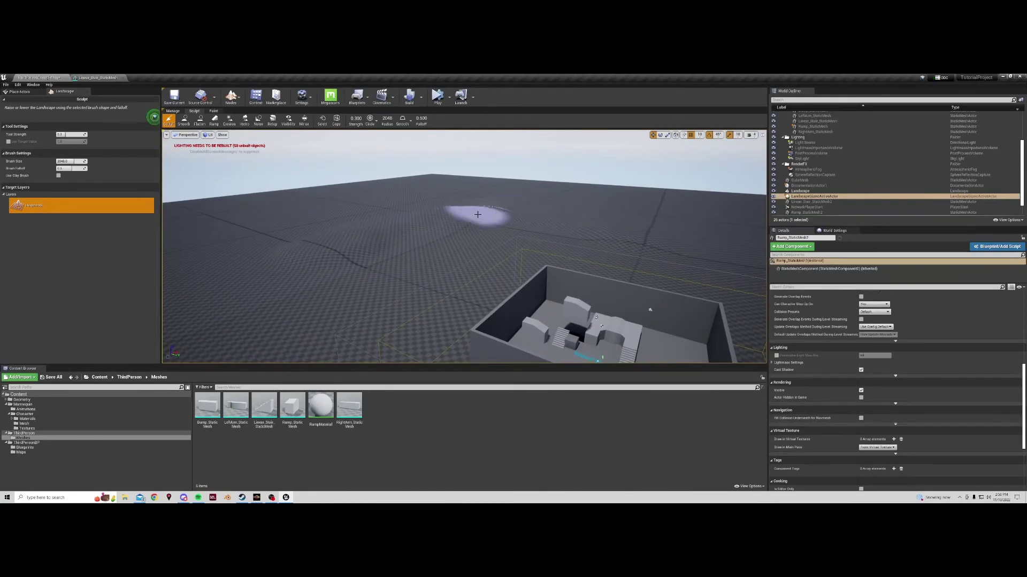
drag(496, 205, 675, 215)
right_drag(619, 217, 533, 206)
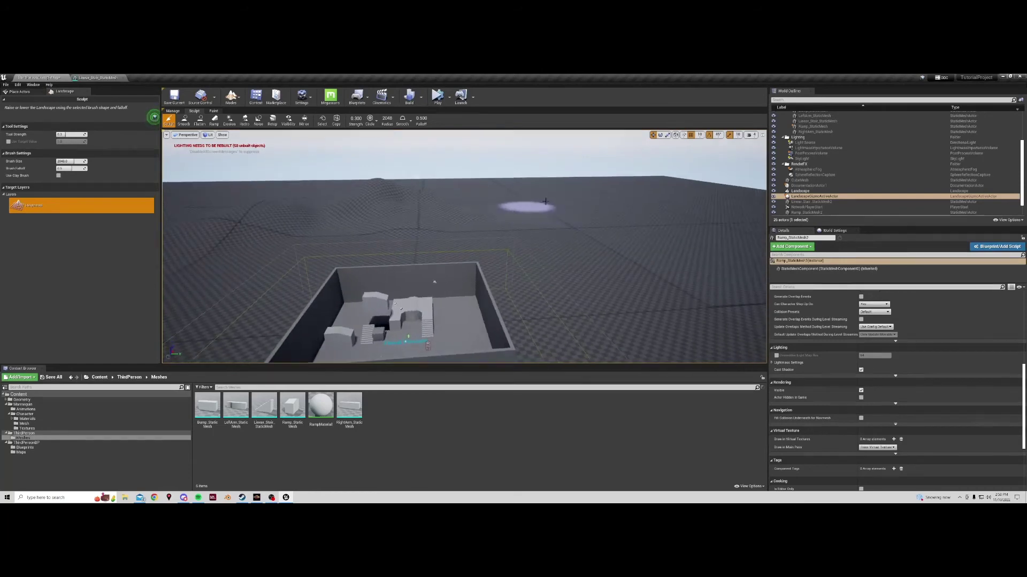
Step: Look over the landscape Ramp, Erosion and Paint tools, and the Foliage mode
click(213, 120)
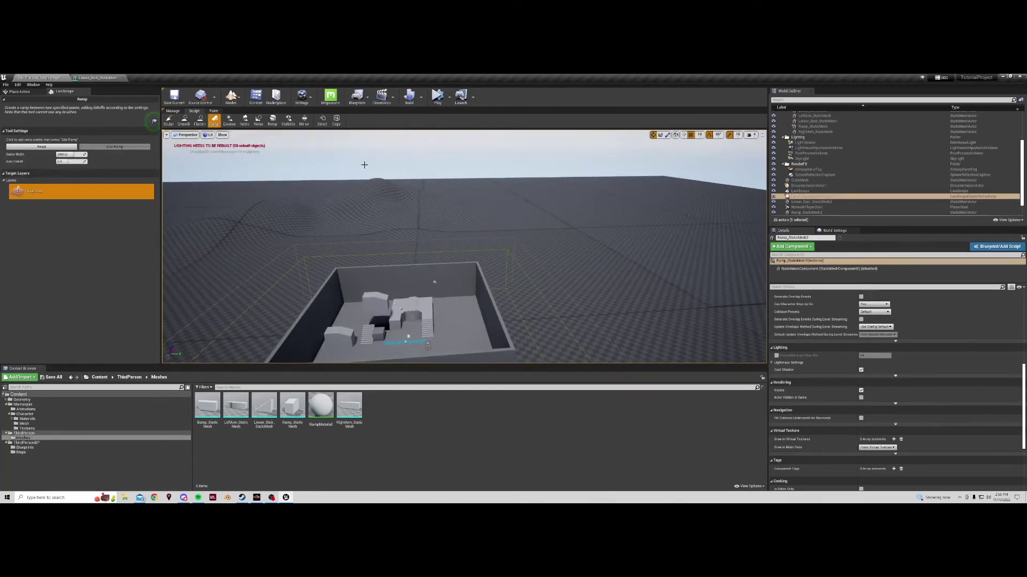
click(231, 122)
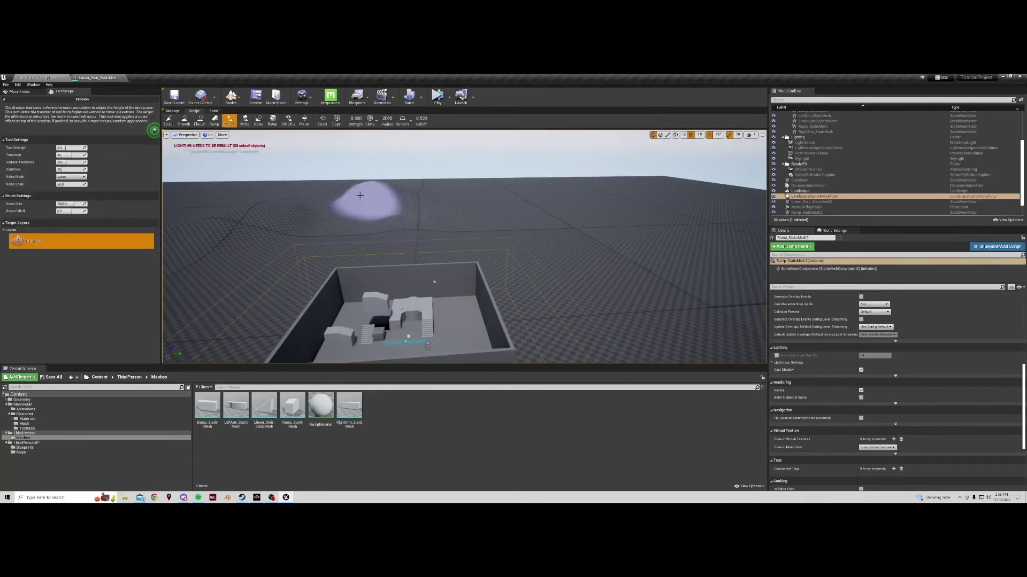
click(215, 112)
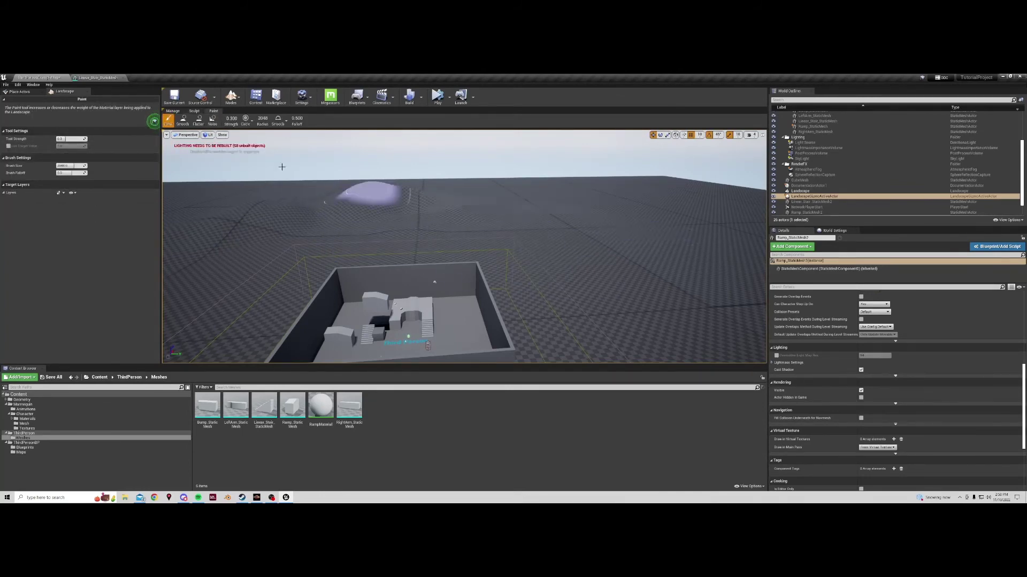
click(231, 96)
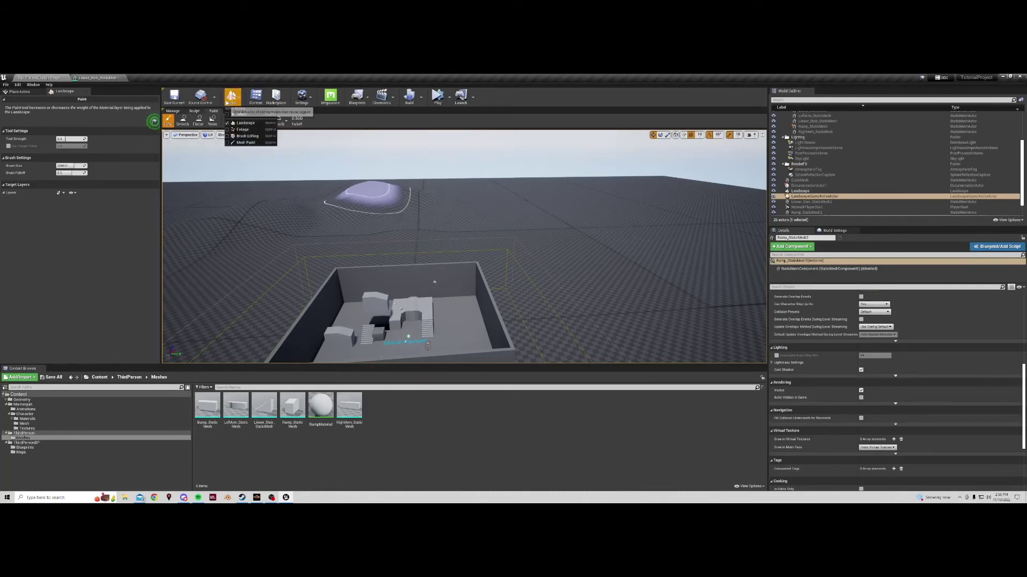
click(242, 129)
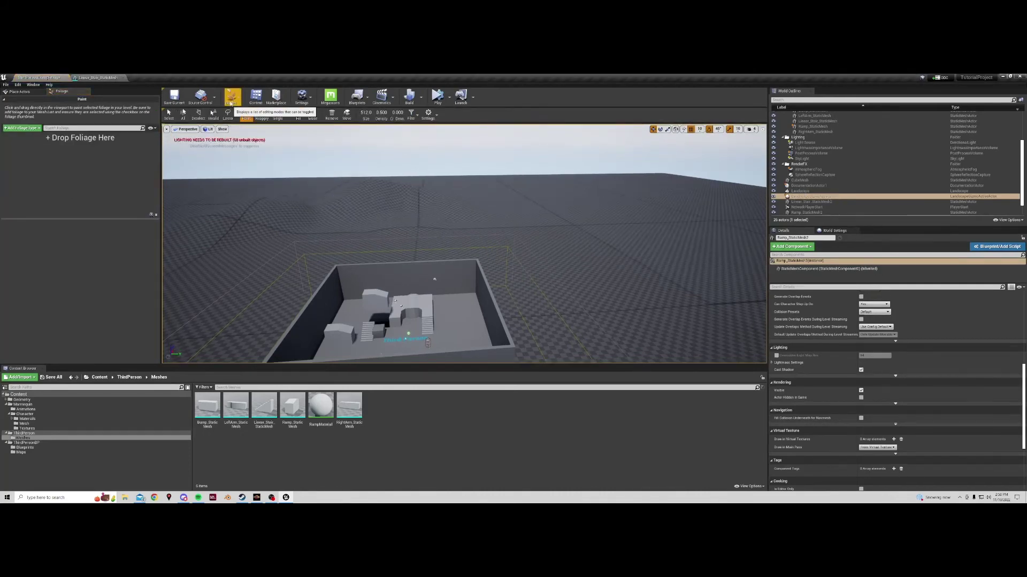
middle_drag(243, 216, 366, 193)
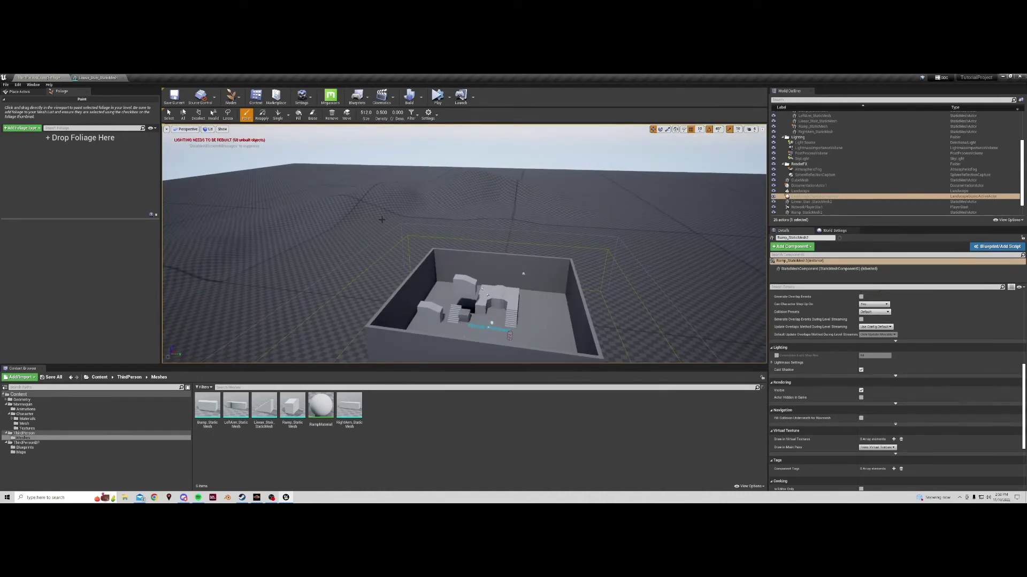
mouse_move(348, 225)
right_down()
mouse_move(390, 208)
mouse_move(449, 206)
mouse_move(348, 225)
right_up()
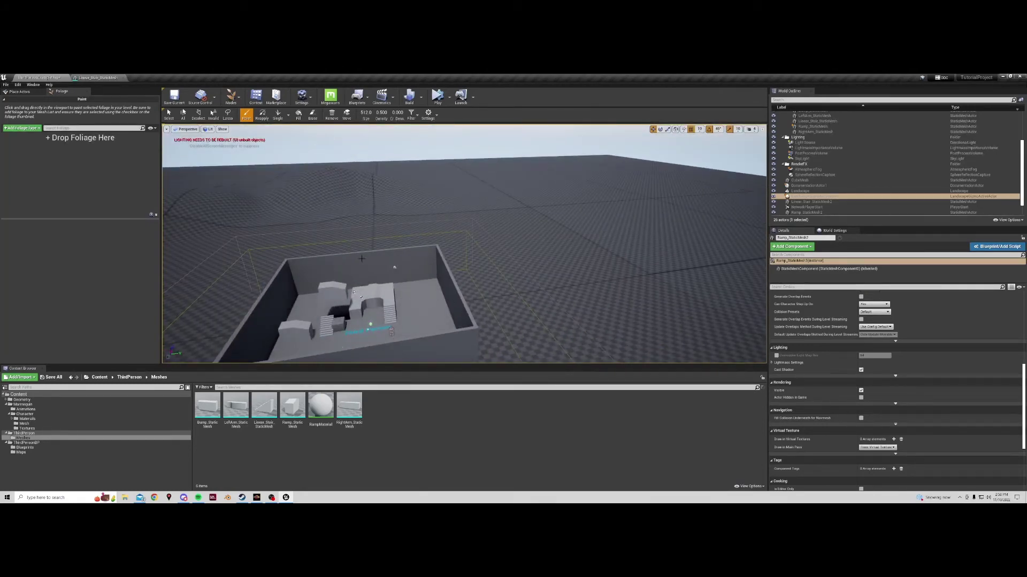
Step: Switch to Brush Editing mode and place a Box geometry brush on the arena floor beside the original stairs
click(231, 96)
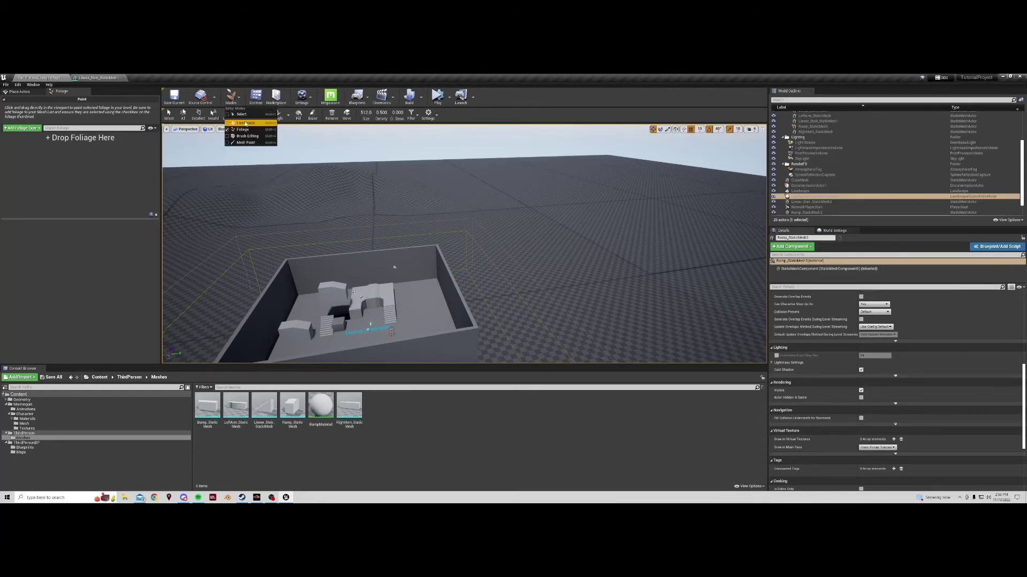
click(248, 137)
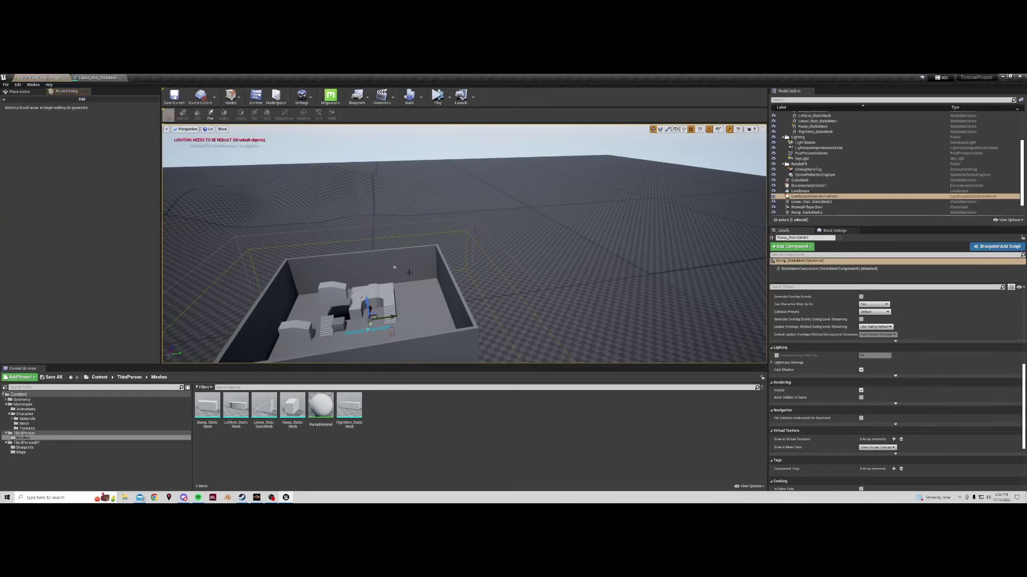
right_drag(409, 272, 423, 248)
click(409, 272)
key(w)
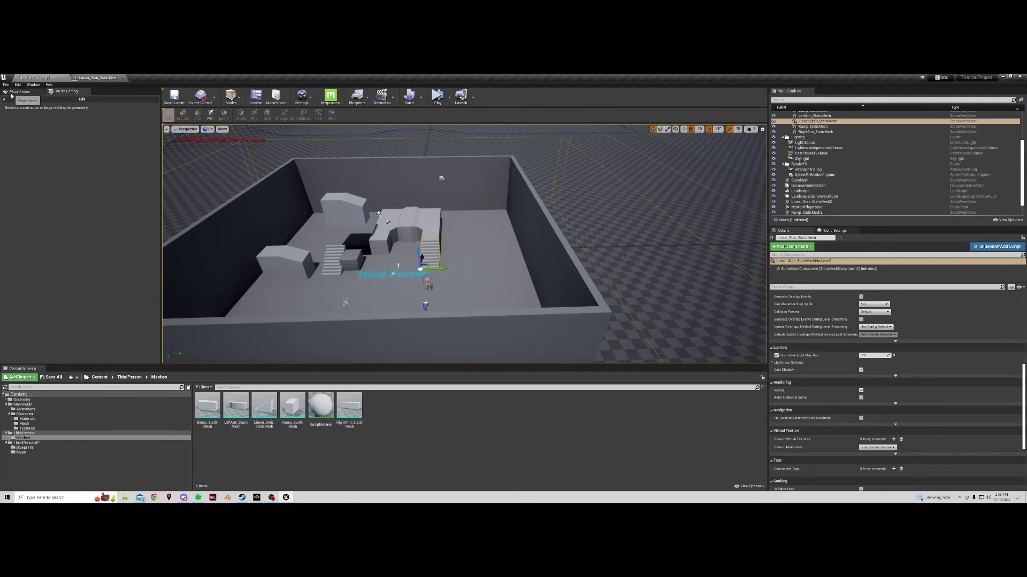
click(16, 92)
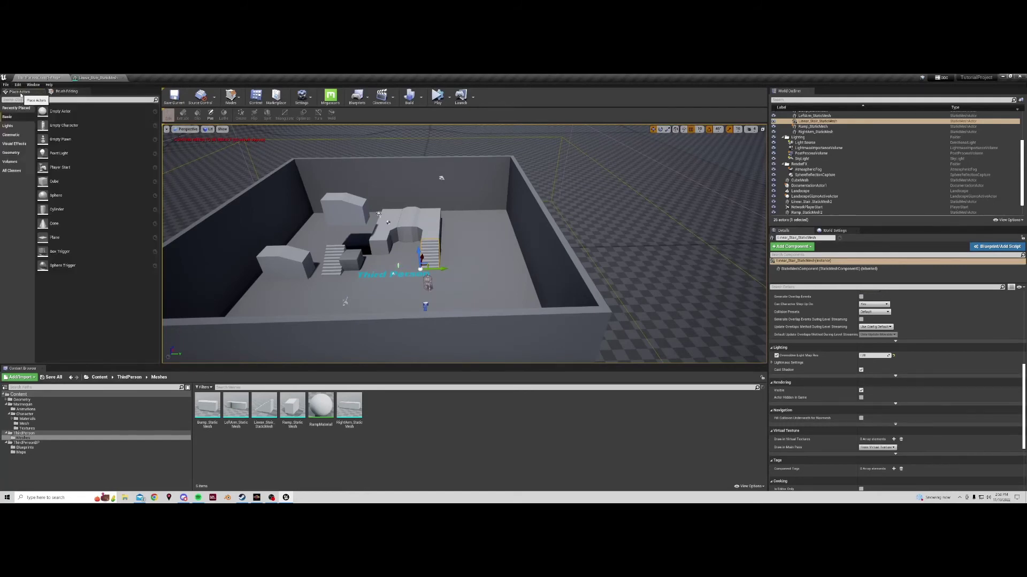
click(15, 155)
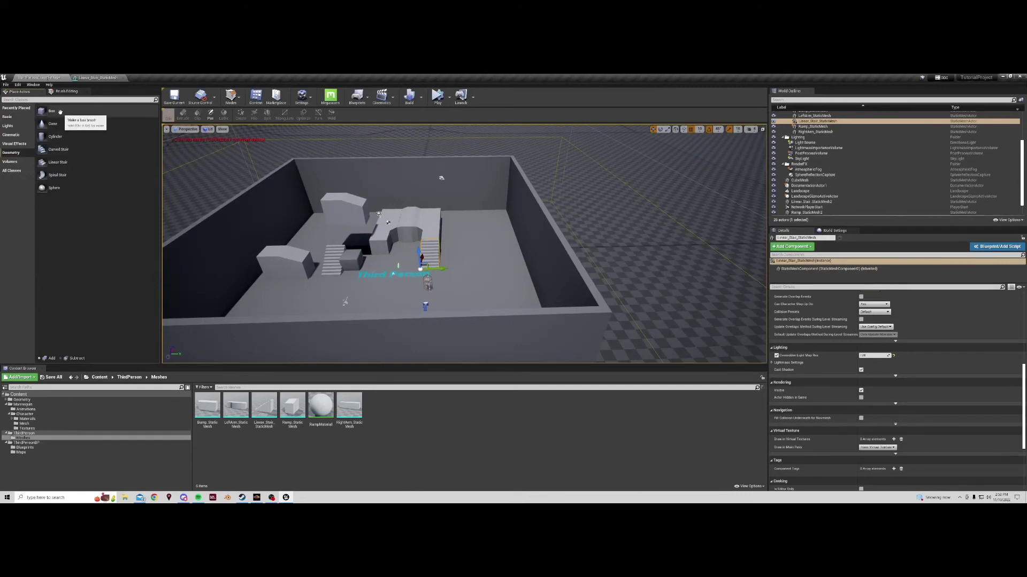
drag(60, 111, 466, 263)
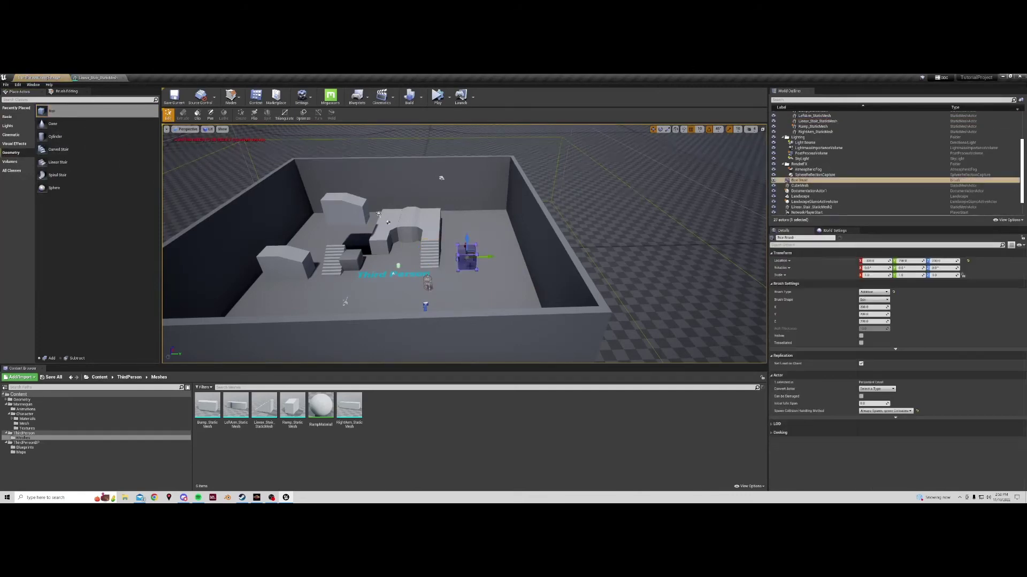
Step: Deform the box brush by moving one of its top corner vertices
key(w)
mouse_move(456, 216)
right_down()
mouse_move(475, 240)
mouse_move(533, 231)
right_up()
click(231, 97)
key(w)
click(531, 229)
mouse_move(531, 229)
alt+mouse_down()
mouse_move(471, 225)
mouse_move(456, 215)
mouse_move(454, 181)
mouse_move(389, 187)
mouse_move(466, 235)
alt+mouse_up()
click(458, 182)
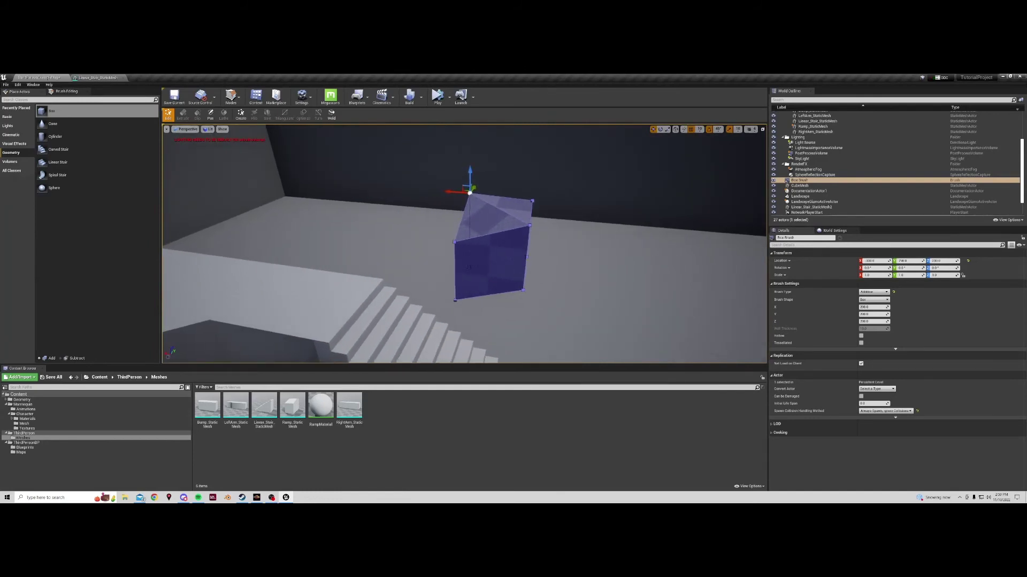
click(486, 230)
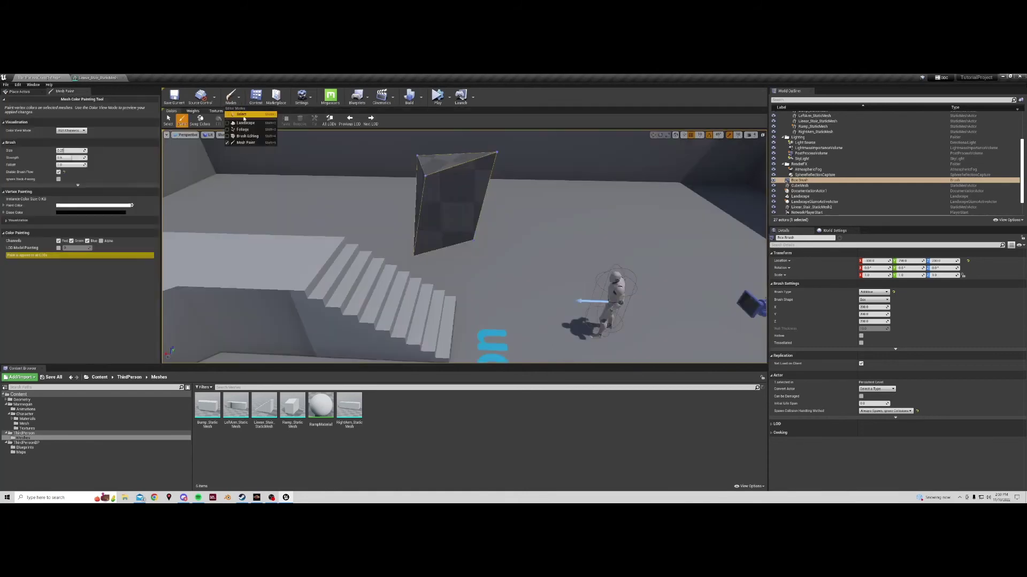
Step: Return to Select mode and move the deformed box brush across the floor to the arena's side wall, away from the stairs
click(231, 96)
click(252, 116)
click(444, 199)
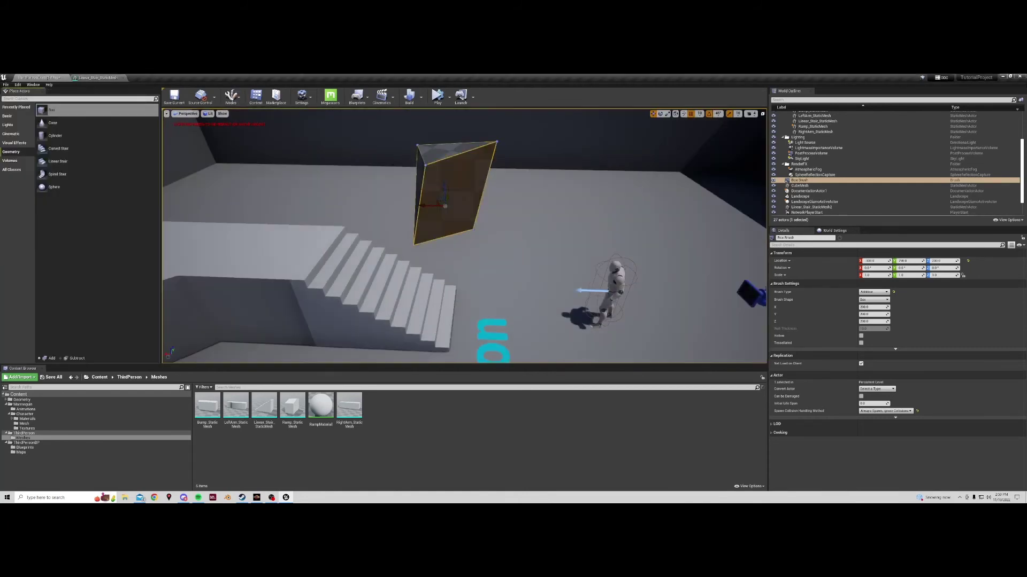
drag(440, 200, 585, 176)
right_drag(443, 177, 444, 177)
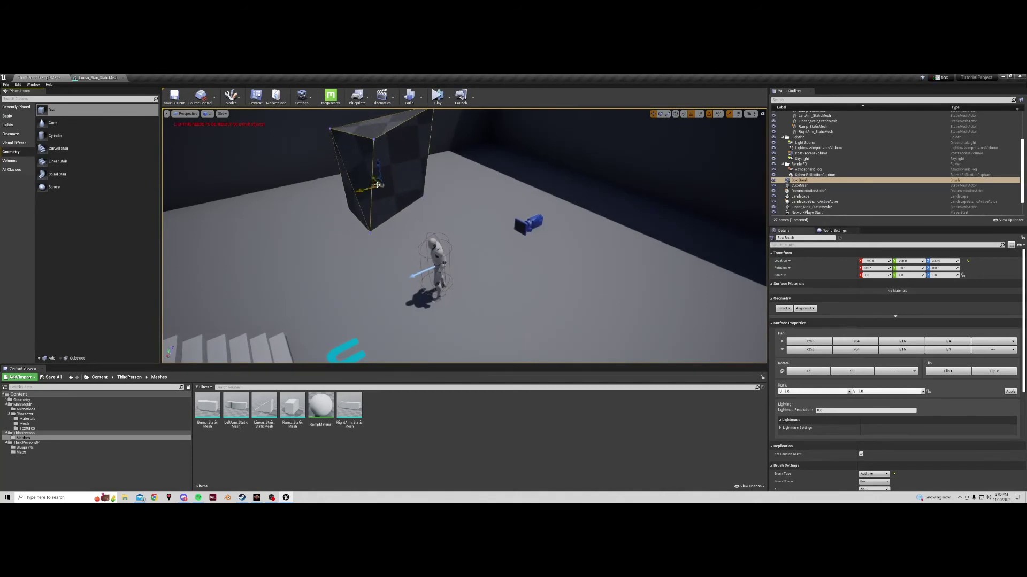
mouse_move(377, 185)
mouse_down()
mouse_move(577, 230)
mouse_move(599, 263)
mouse_up()
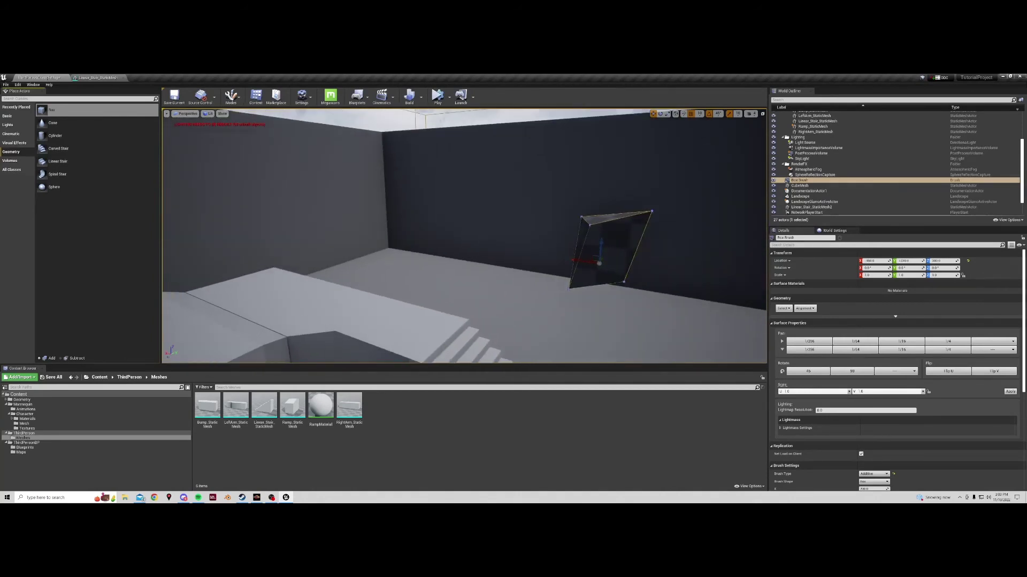
right_drag(382, 345, 384, 361)
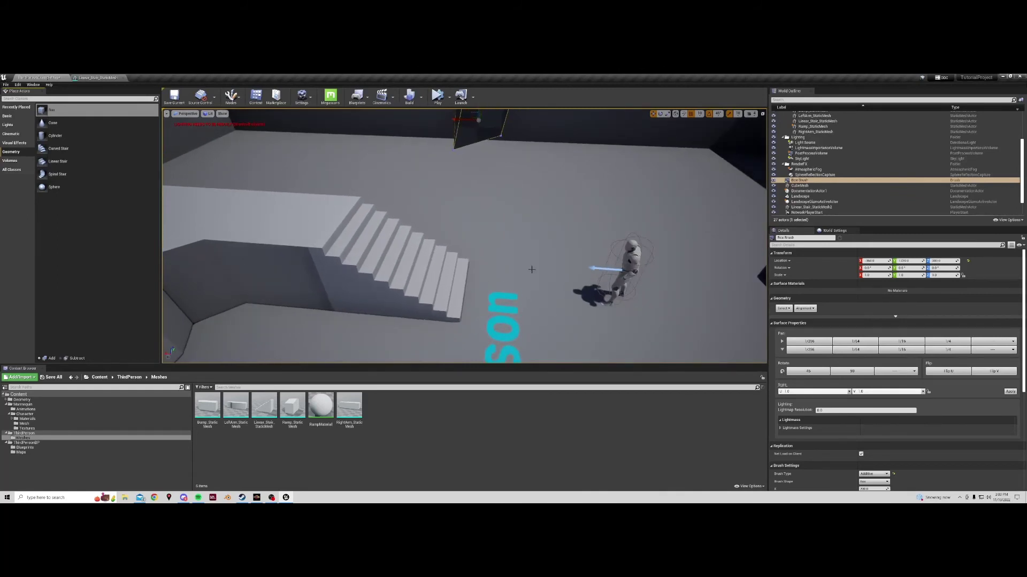
key(f)
right_drag(542, 242, 470, 256)
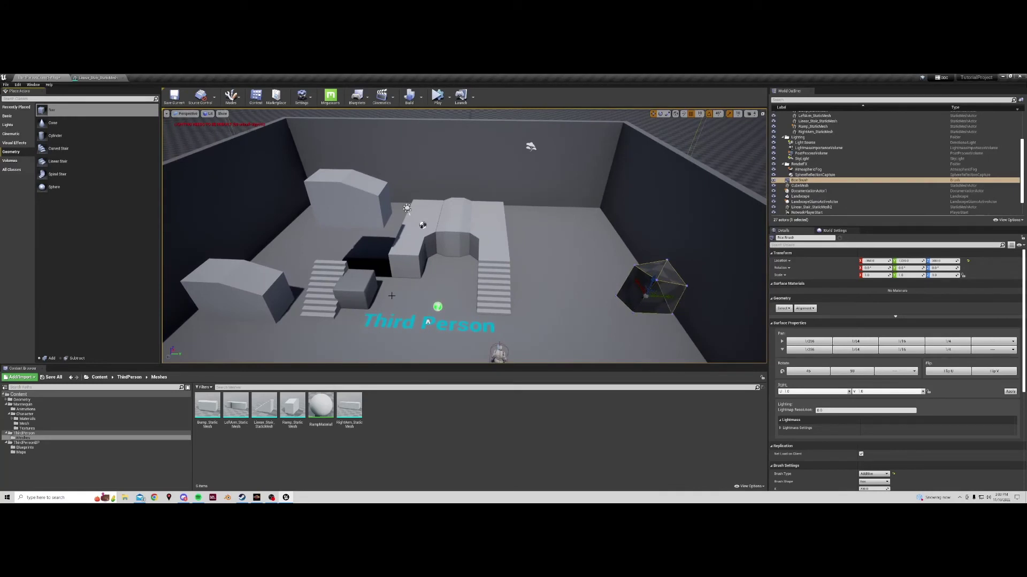
Step: Look over the level editor's Settings options and the Blueprints options, including opening a Blueprint class and editing the GameMode
click(302, 96)
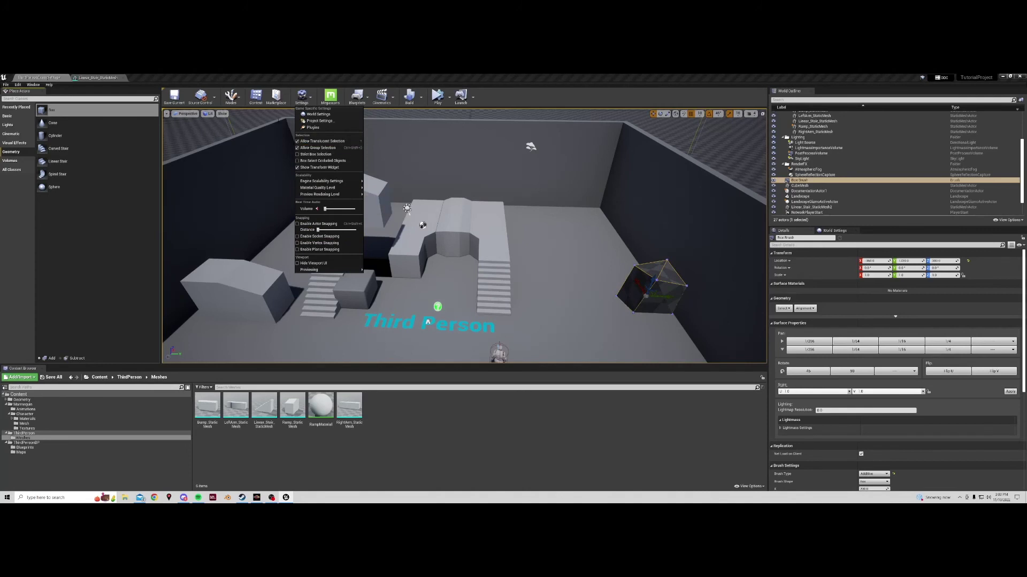
click(366, 98)
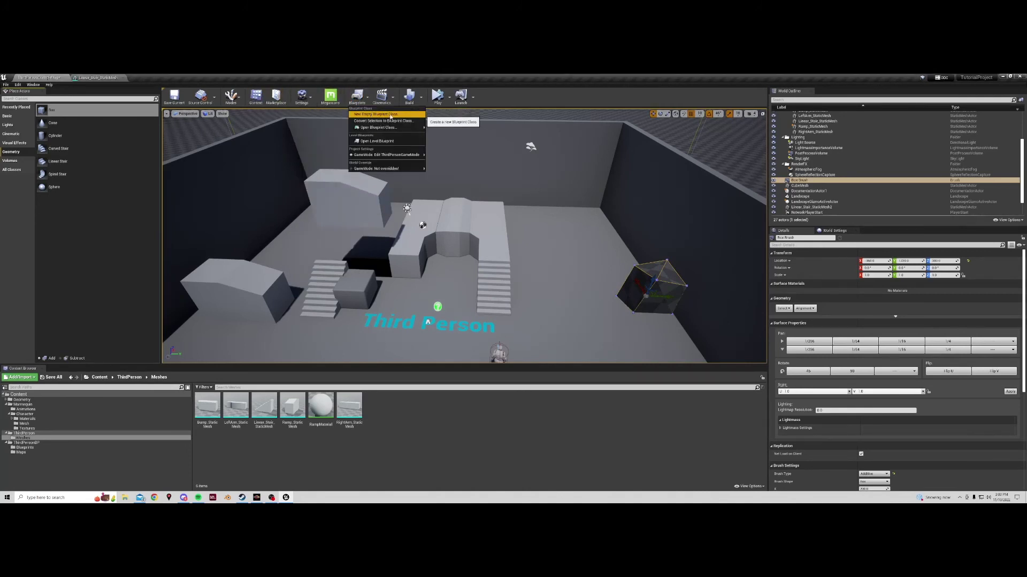
mouse_move(385, 127)
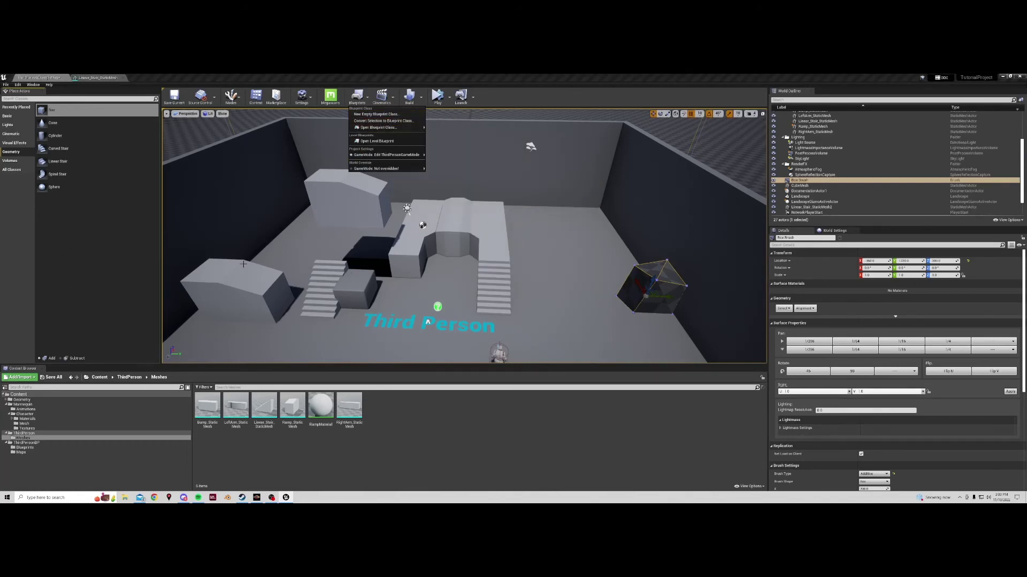
mouse_move(386, 154)
mouse_move(454, 195)
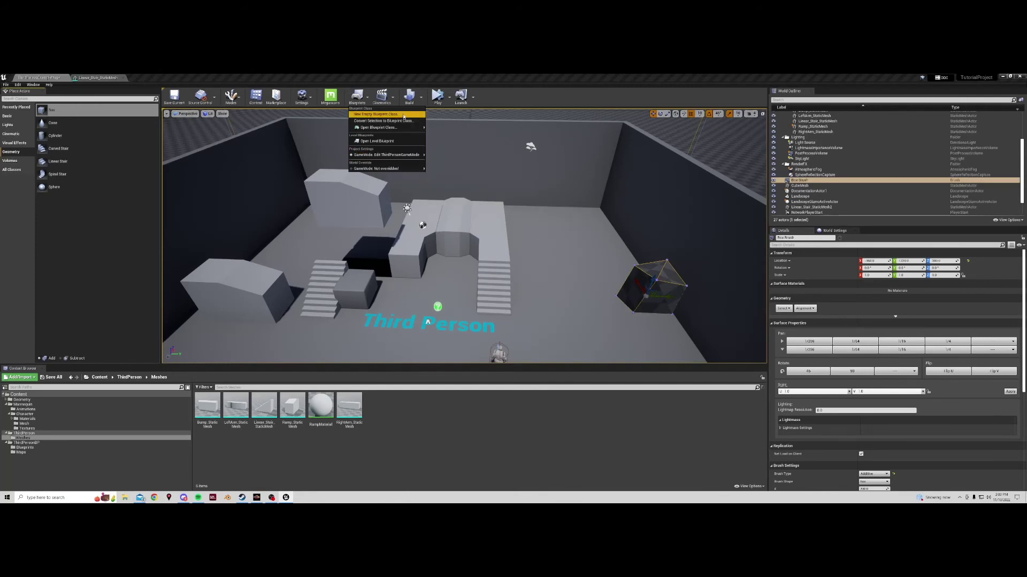
Step: Run the level in Simulate mode and stop the simulation
click(450, 99)
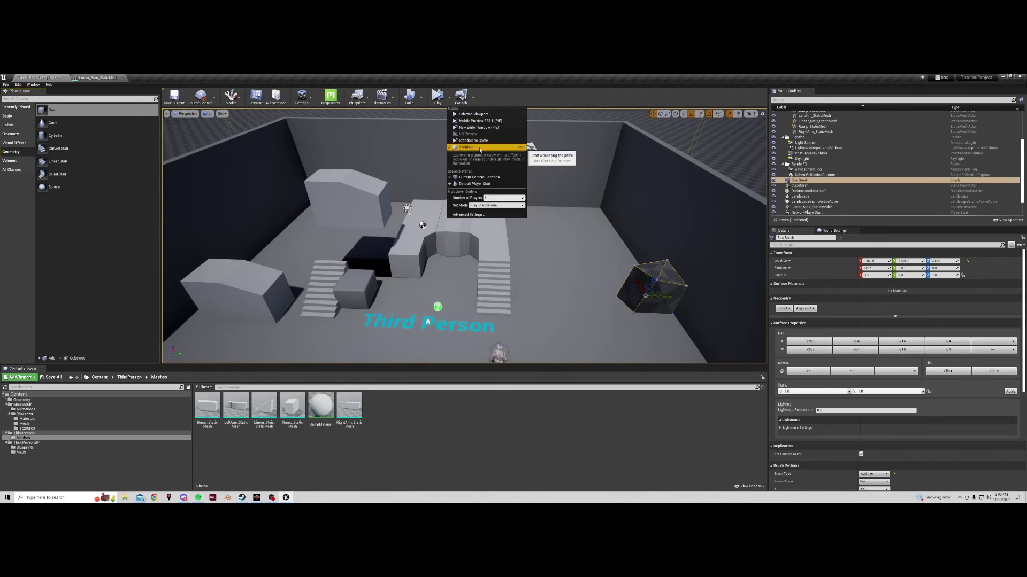
click(480, 147)
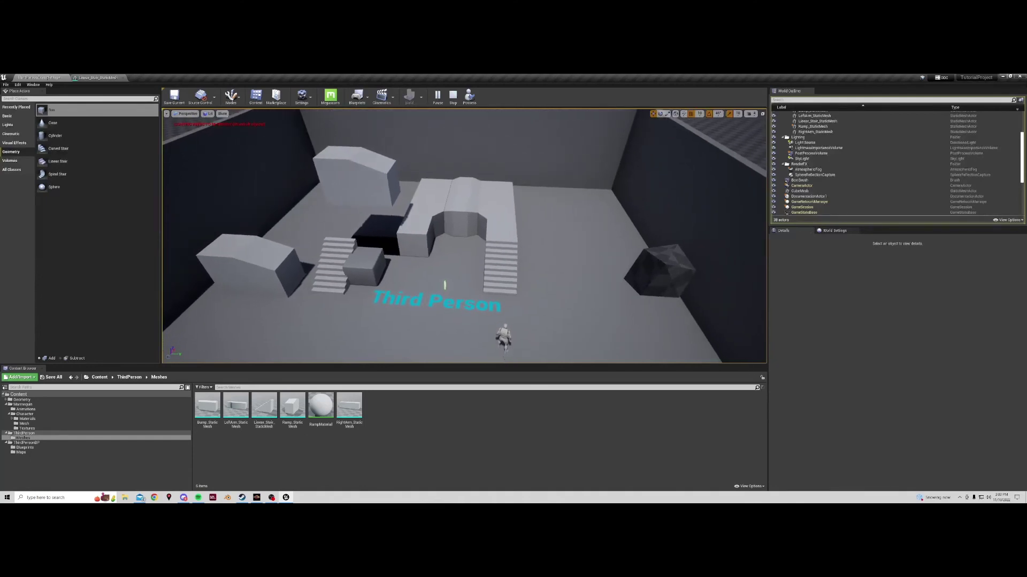
click(453, 96)
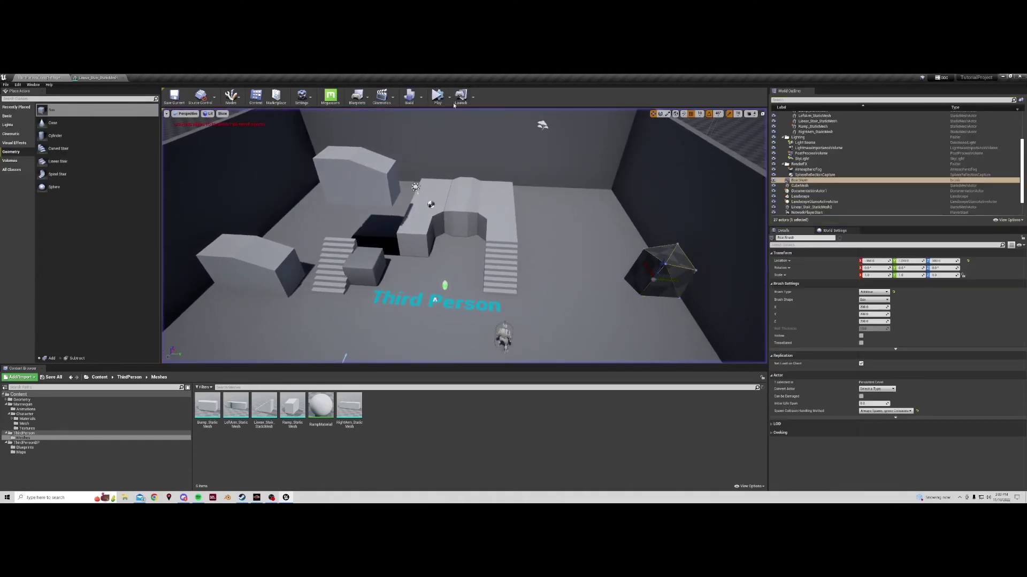
Step: Play the level in the selected viewport, run the character up the stairs and across the blocks, and end the session
click(451, 97)
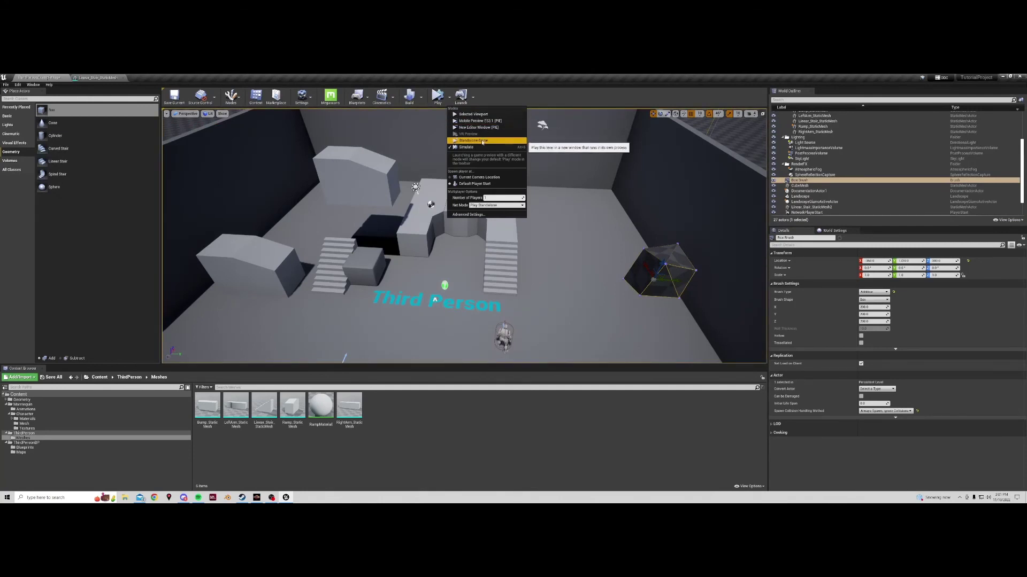
click(481, 114)
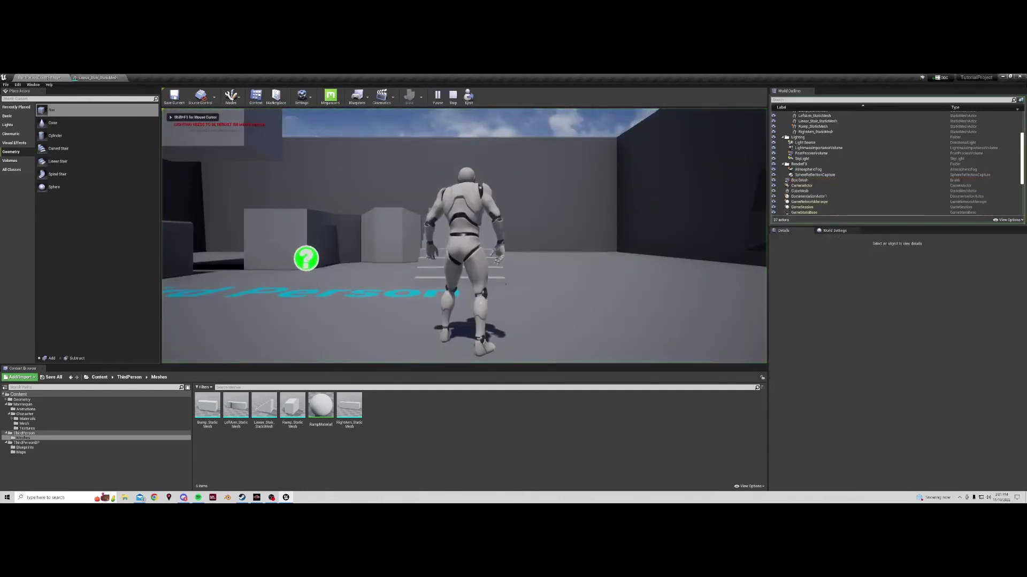
key(w)
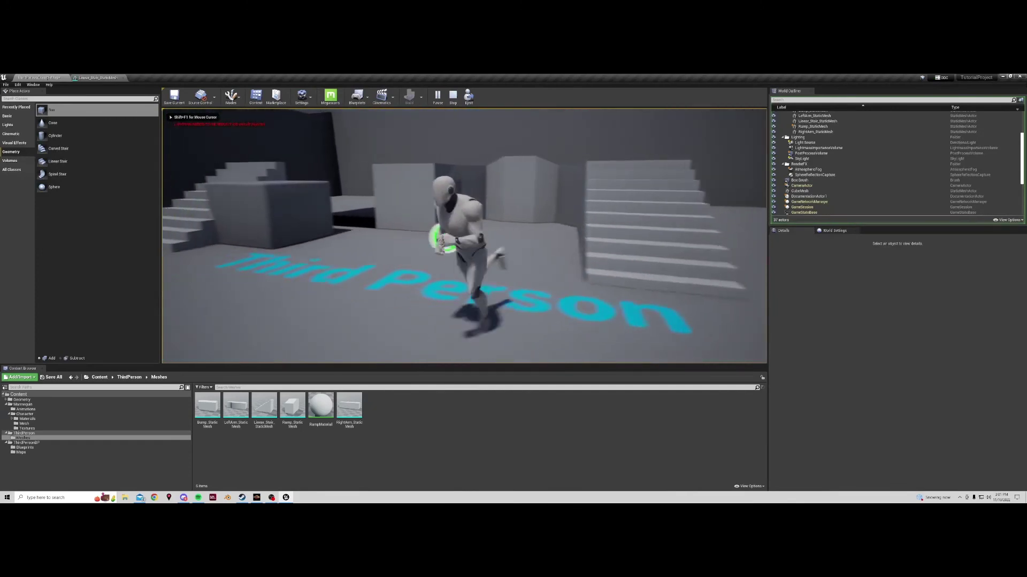
key(w)
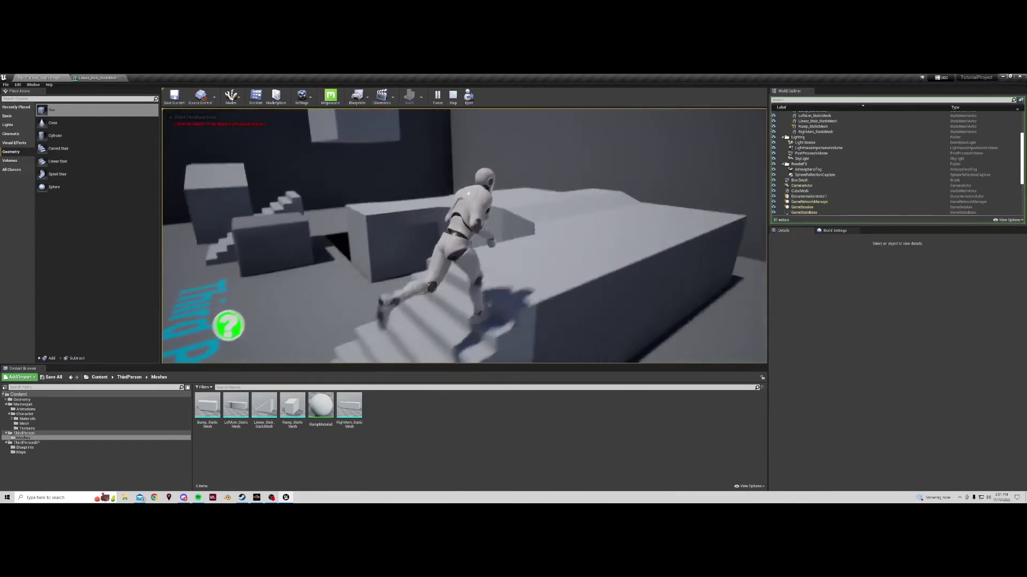
key(w)
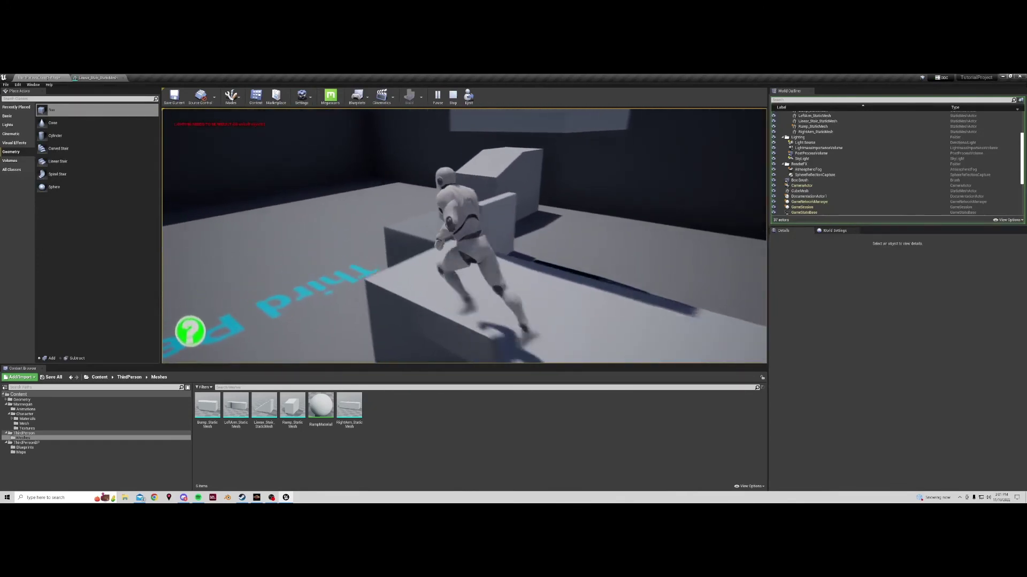
key(w)
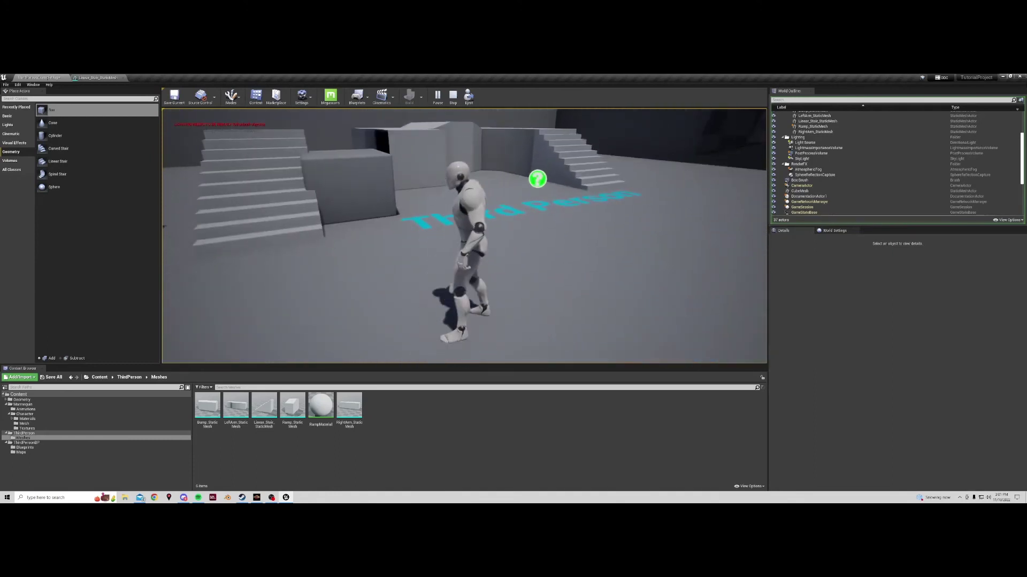
key(Escape)
mouse_move(734, 319)
right_down()
mouse_move(481, 219)
mouse_move(438, 220)
right_up()
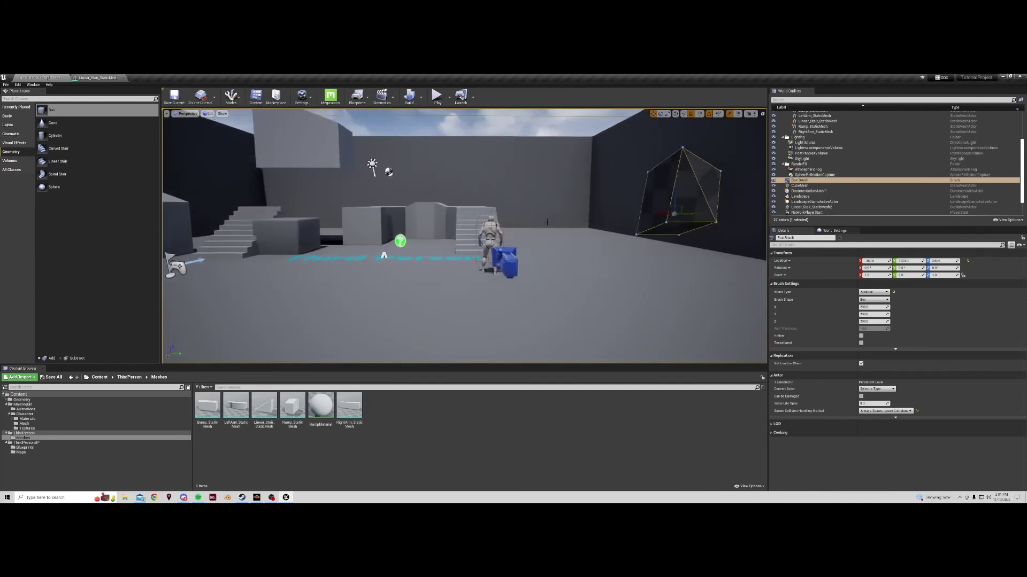
Step: Switch the viewport to Immersive Mode, look around the arena, and return to the normal editor layout
click(166, 114)
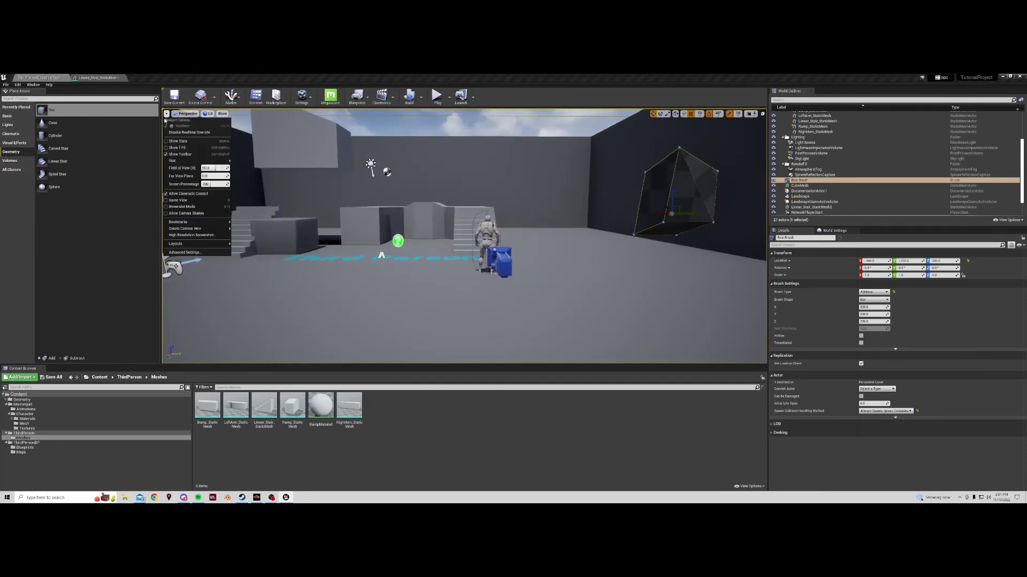
click(178, 207)
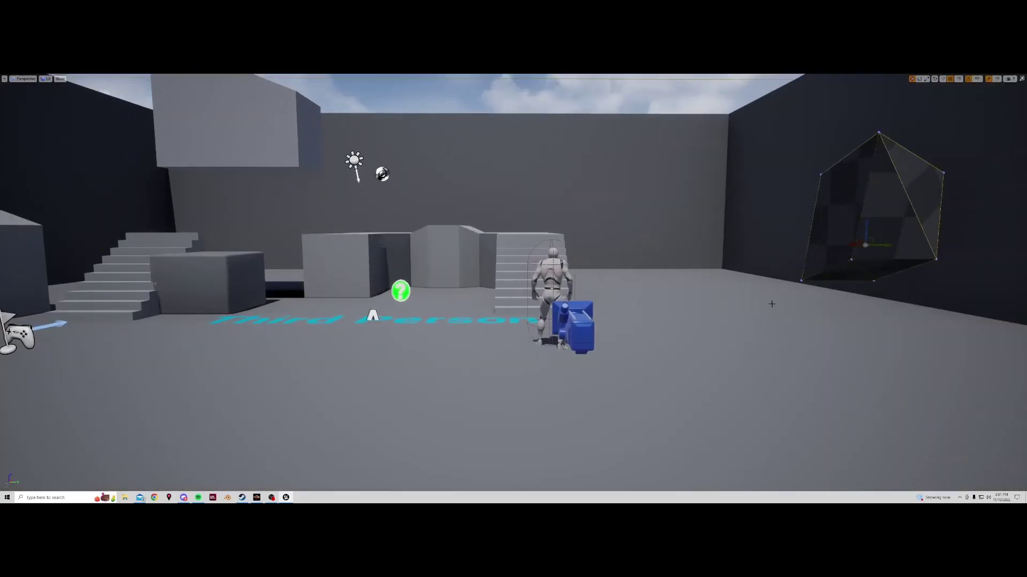
right_drag(724, 291, 715, 289)
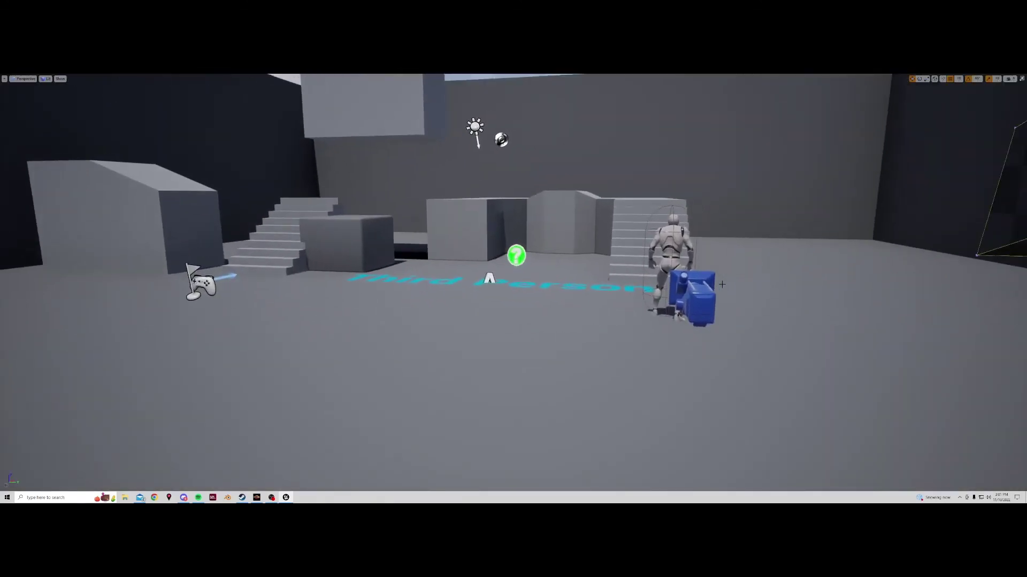
key(F11)
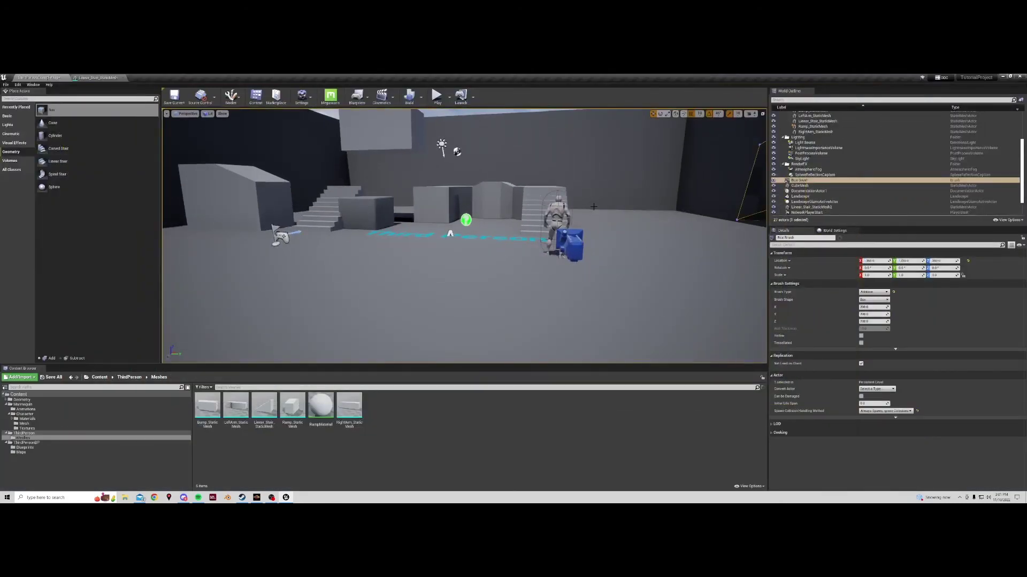
Step: Look through the World Settings, from Game Mode and World down to Rendering, Audio and LODSystem
click(831, 231)
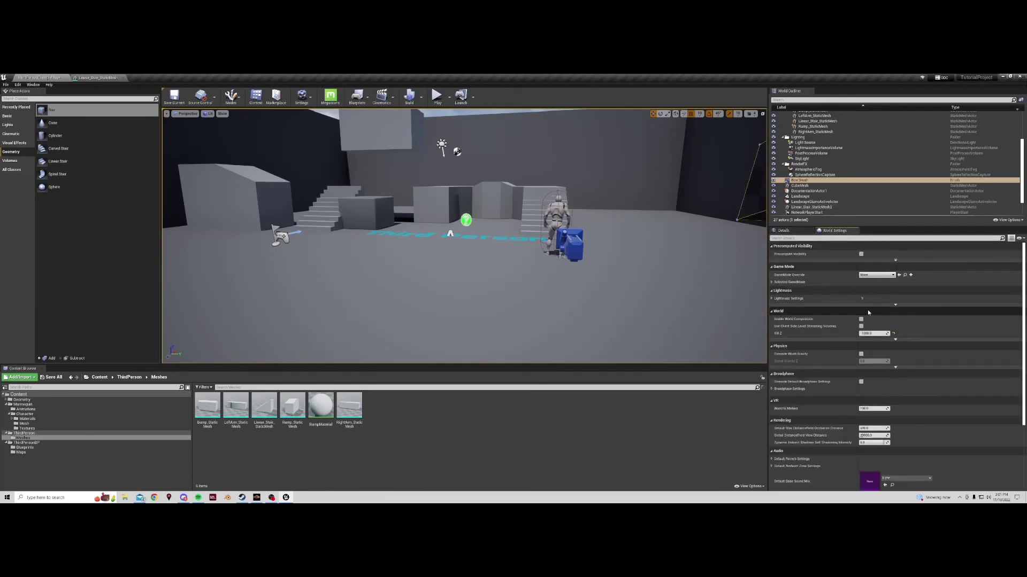
right_drag(481, 240, 511, 238)
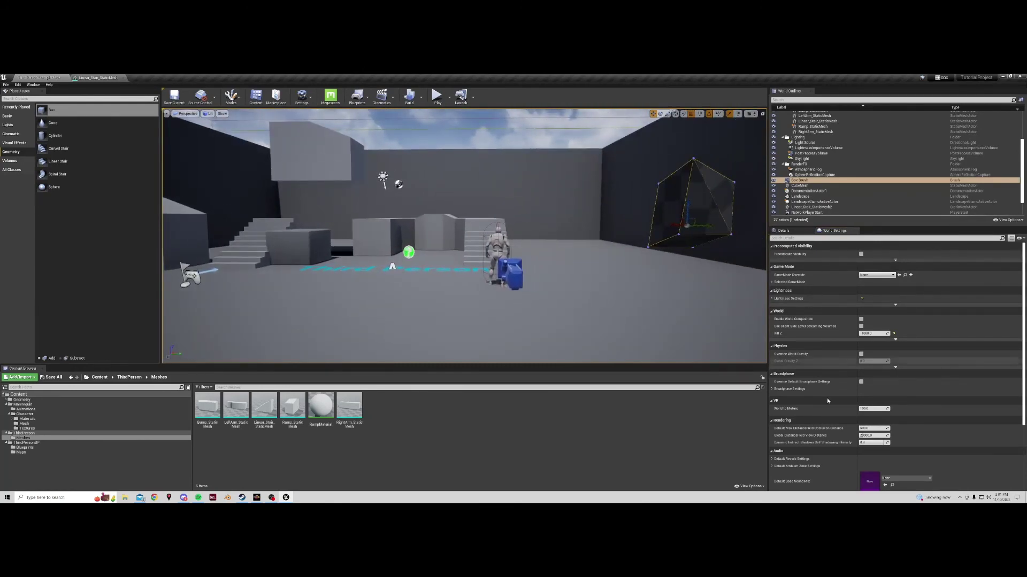
scroll(834, 417, down, 5)
scroll(837, 437, up, 3)
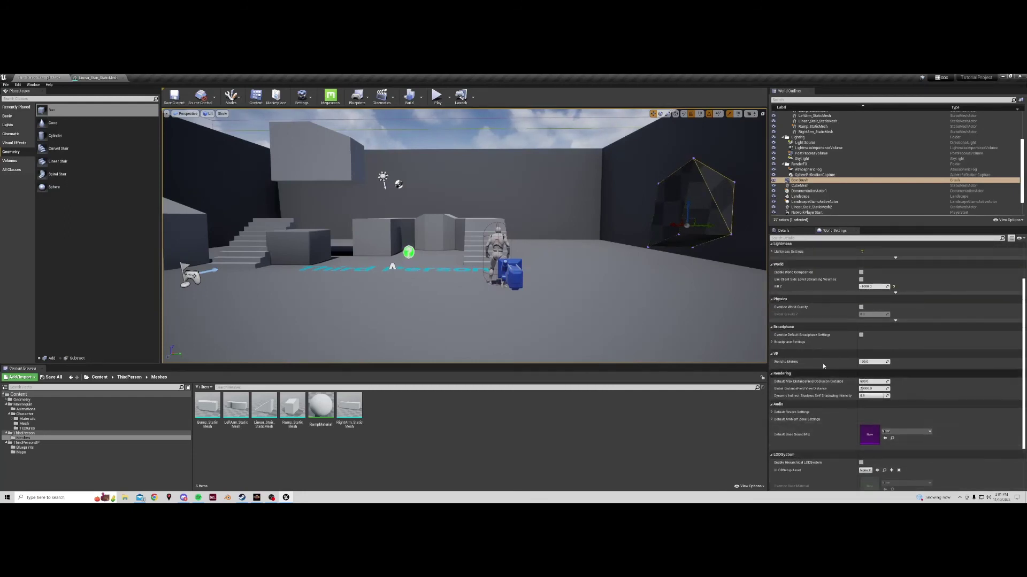
scroll(823, 363, up, 2)
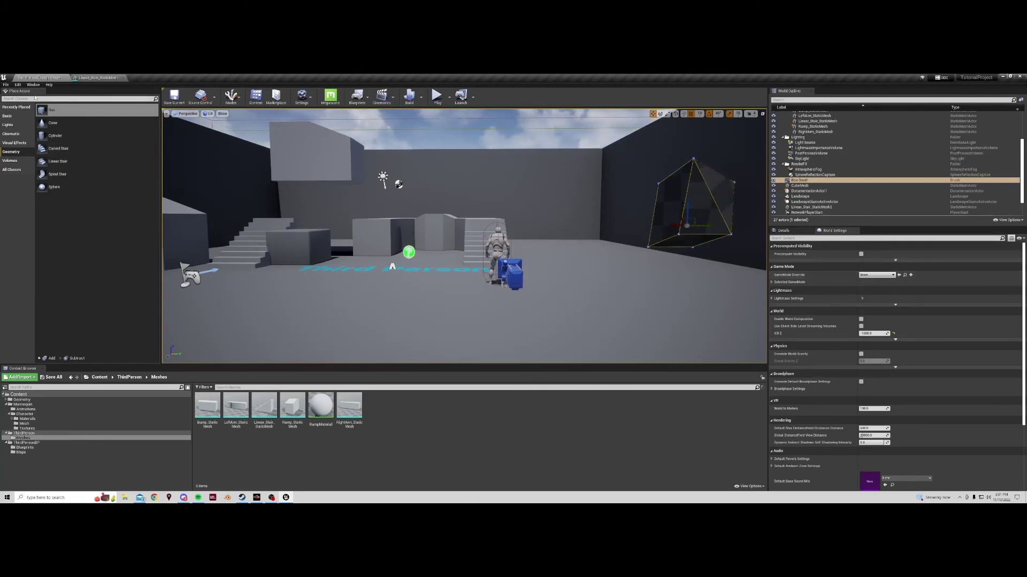
Step: Examine the Maps & Modes page of the Project Settings for the default game mode and default maps
click(18, 85)
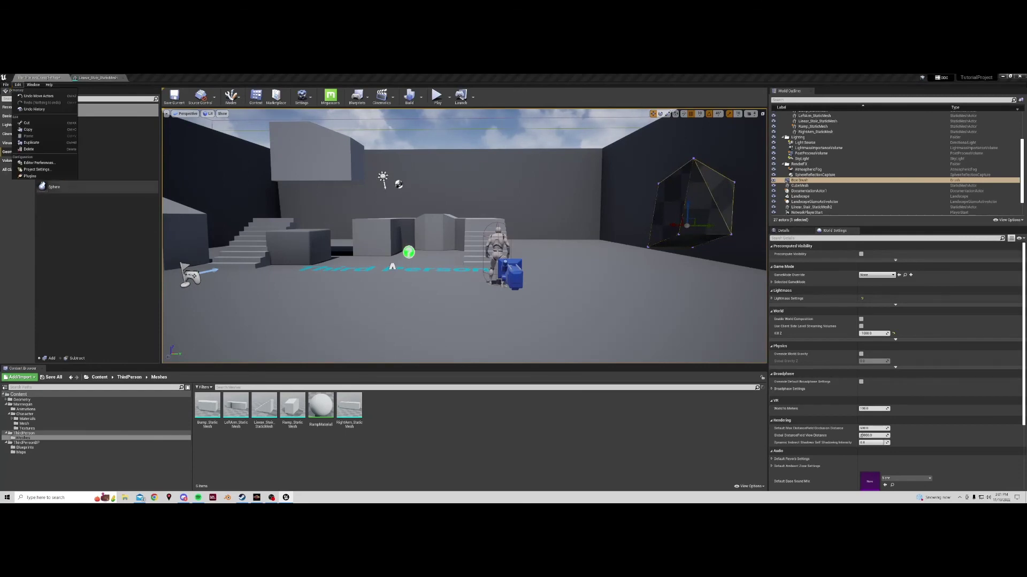
click(45, 172)
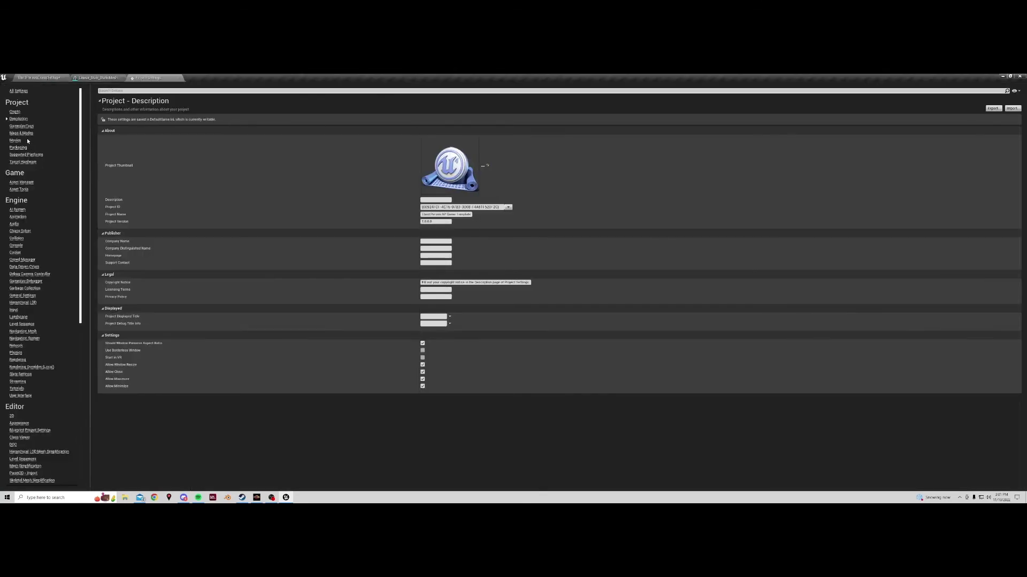
click(21, 133)
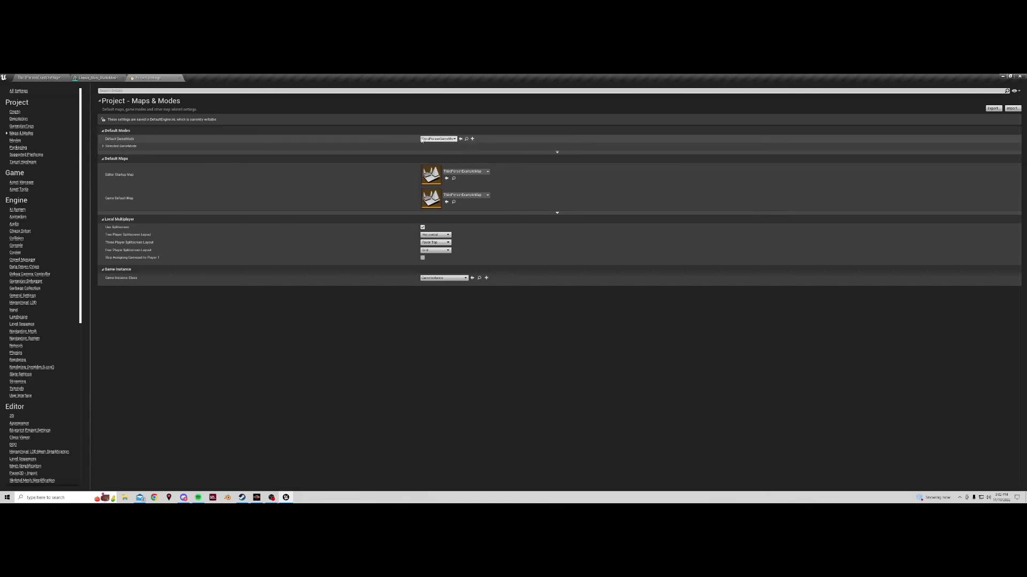
Step: Return to the level and set its GameMode Override to GameModeBase in World Settings, expanding the Selected GameMode classes
click(40, 78)
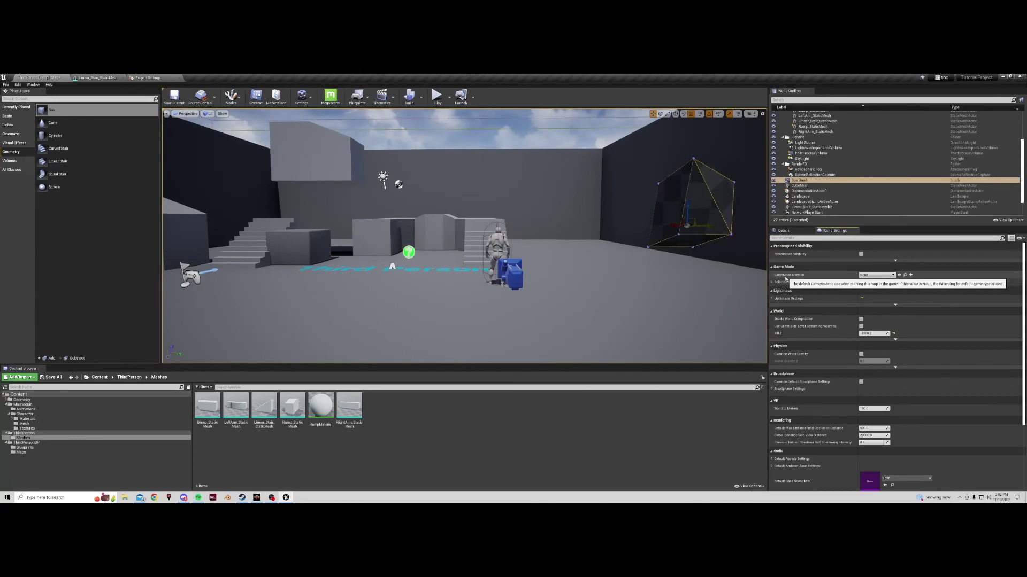
click(879, 275)
click(891, 310)
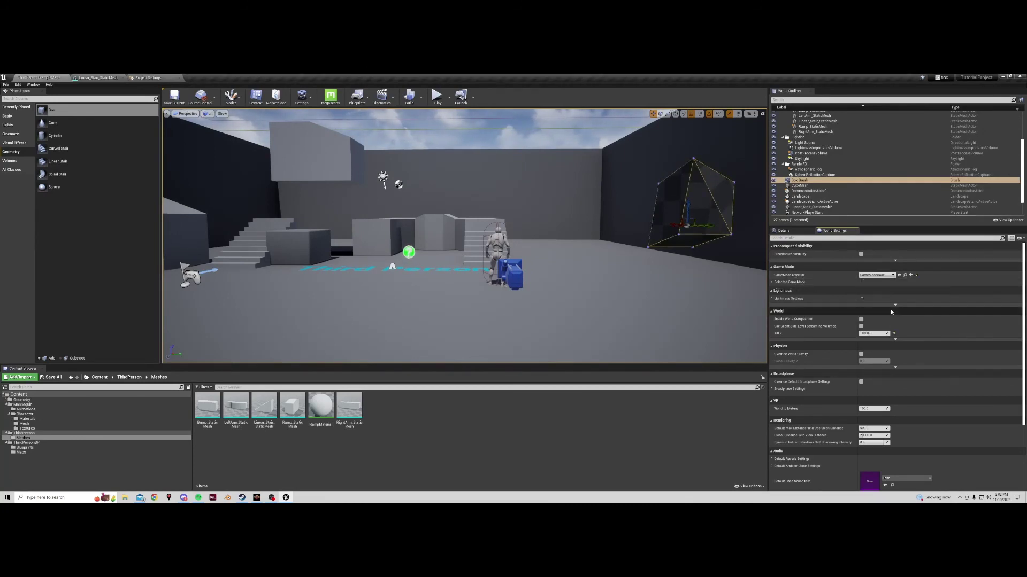
click(773, 282)
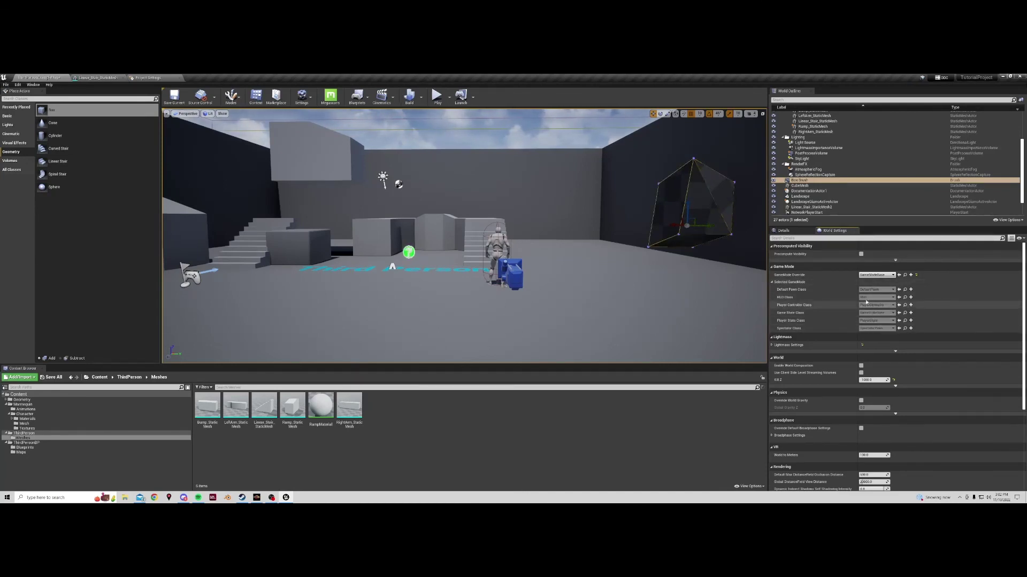
Step: Set the level's GameMode Override to ThirdPersonGameMode and its Default Pawn Class to TutorialCharacter
click(876, 275)
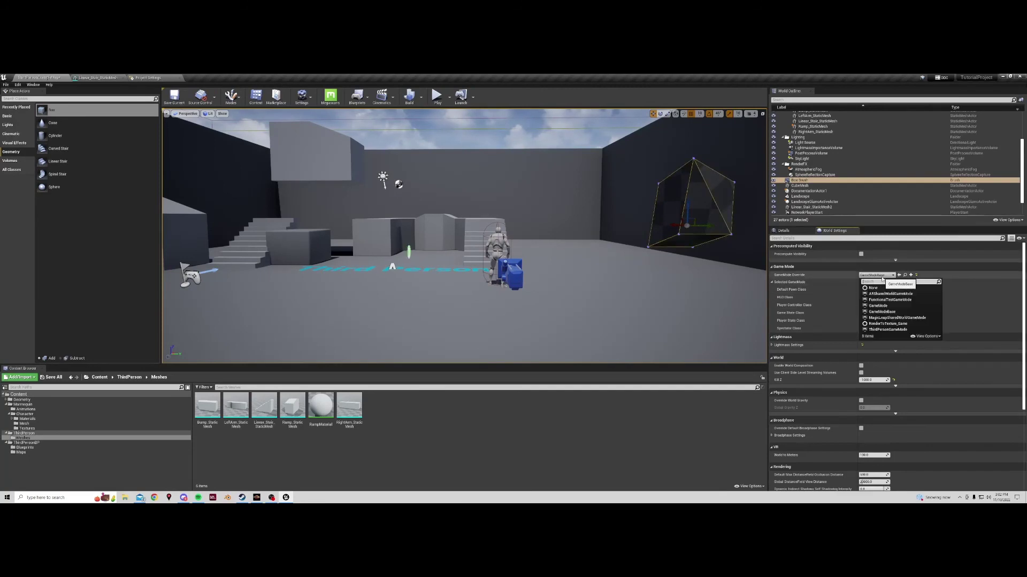
click(885, 330)
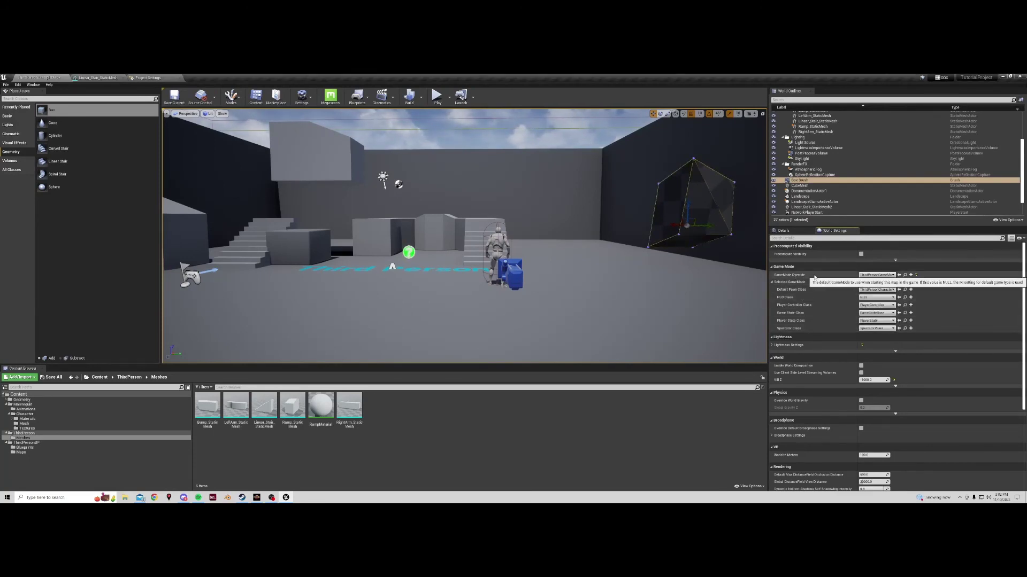
click(876, 289)
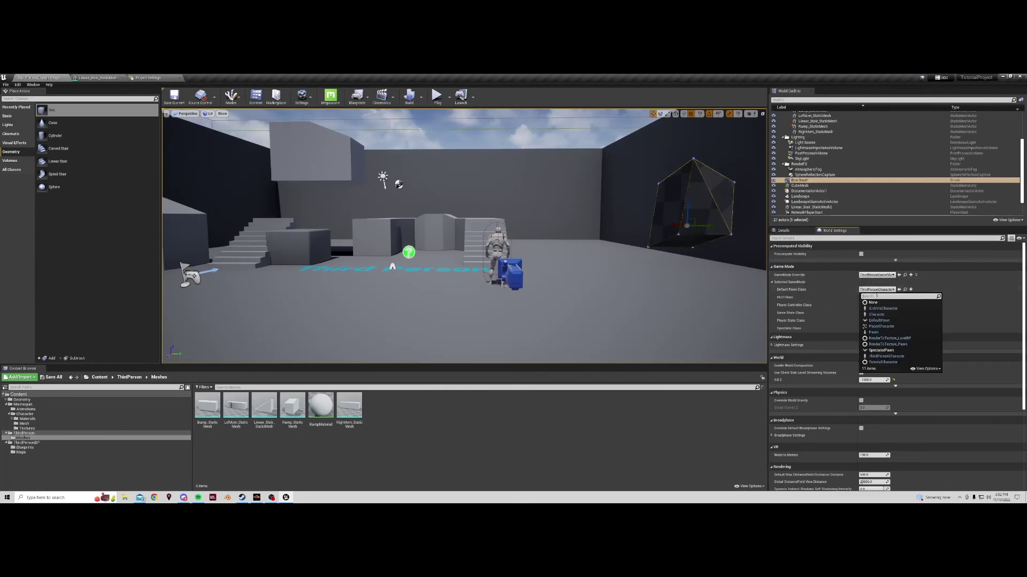
click(884, 362)
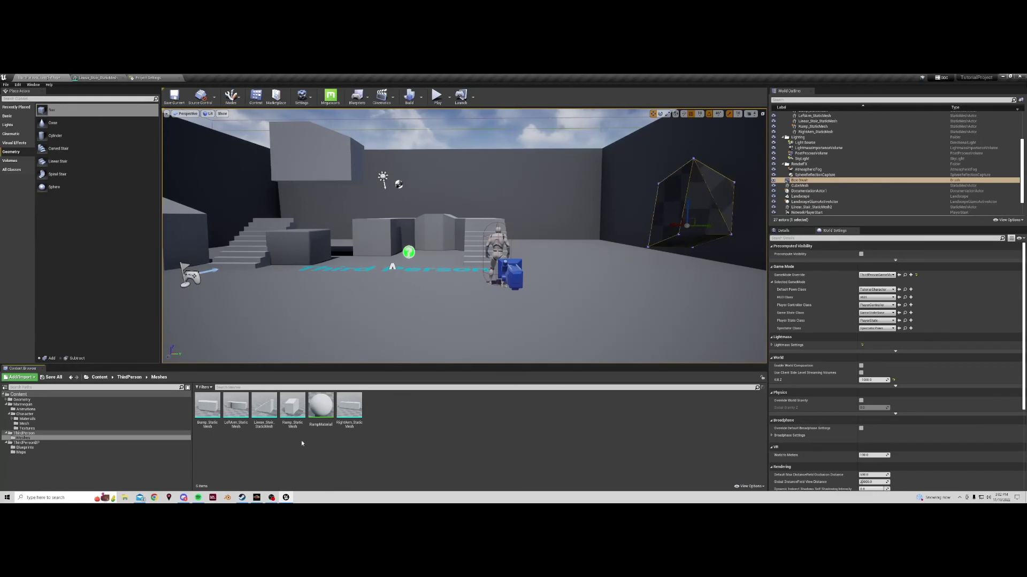
click(344, 413)
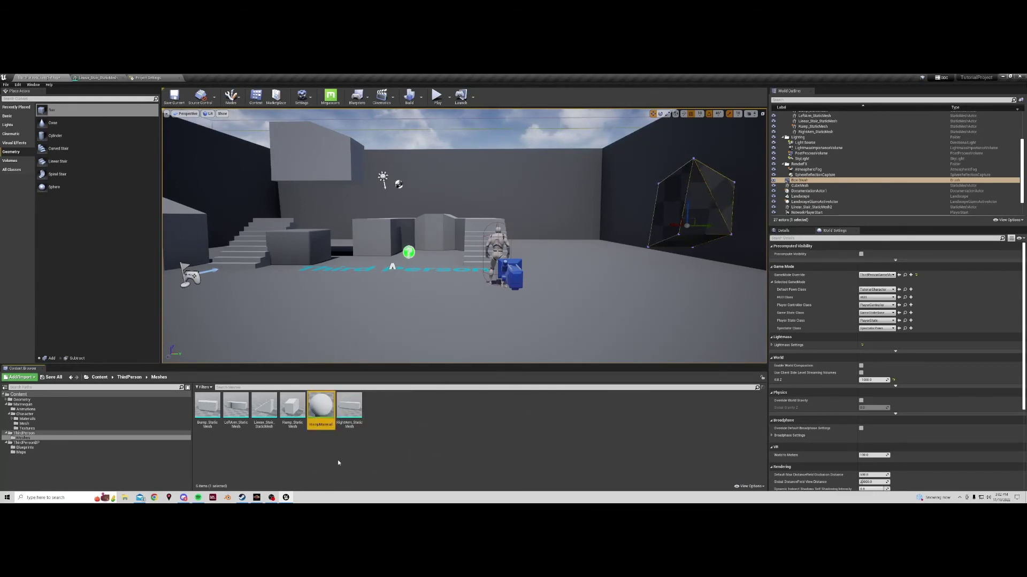
click(388, 418)
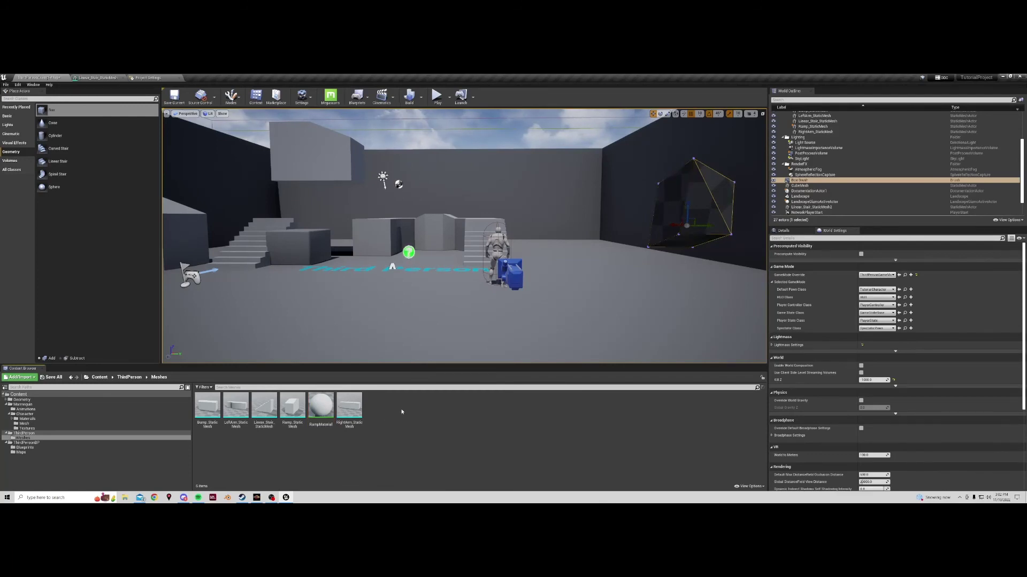